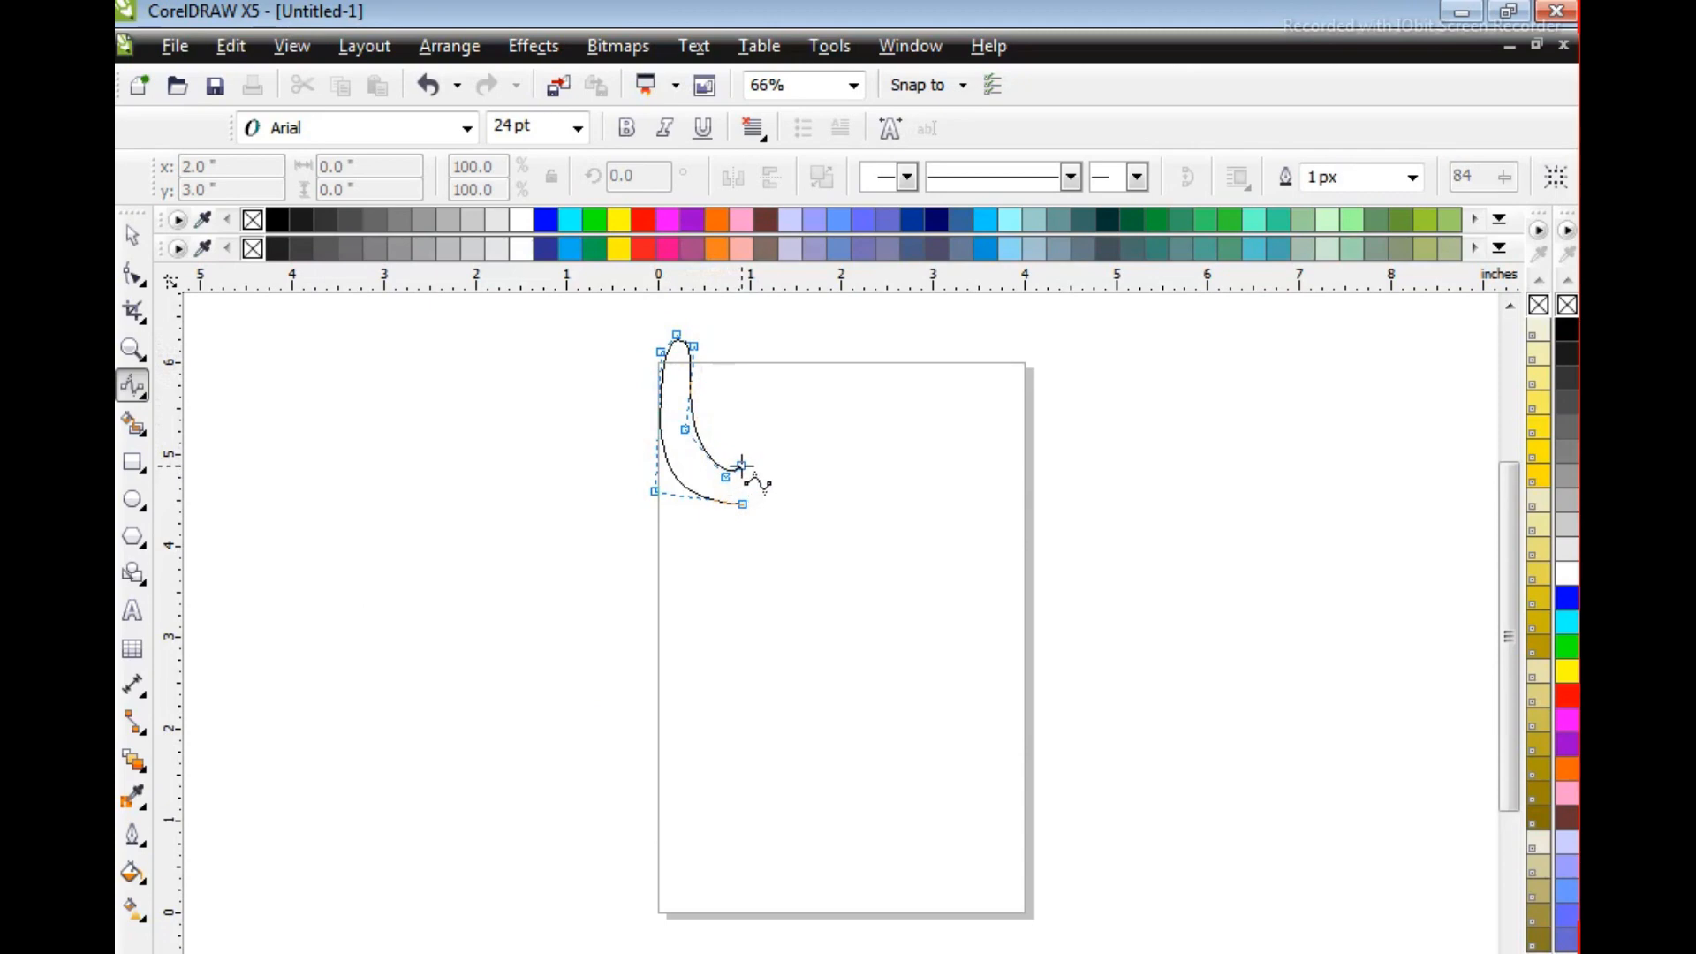
Continue the B-spline outline from the raised arm across the shoulders and down the outside of the lowered arm to the hand
left_click(824, 471)
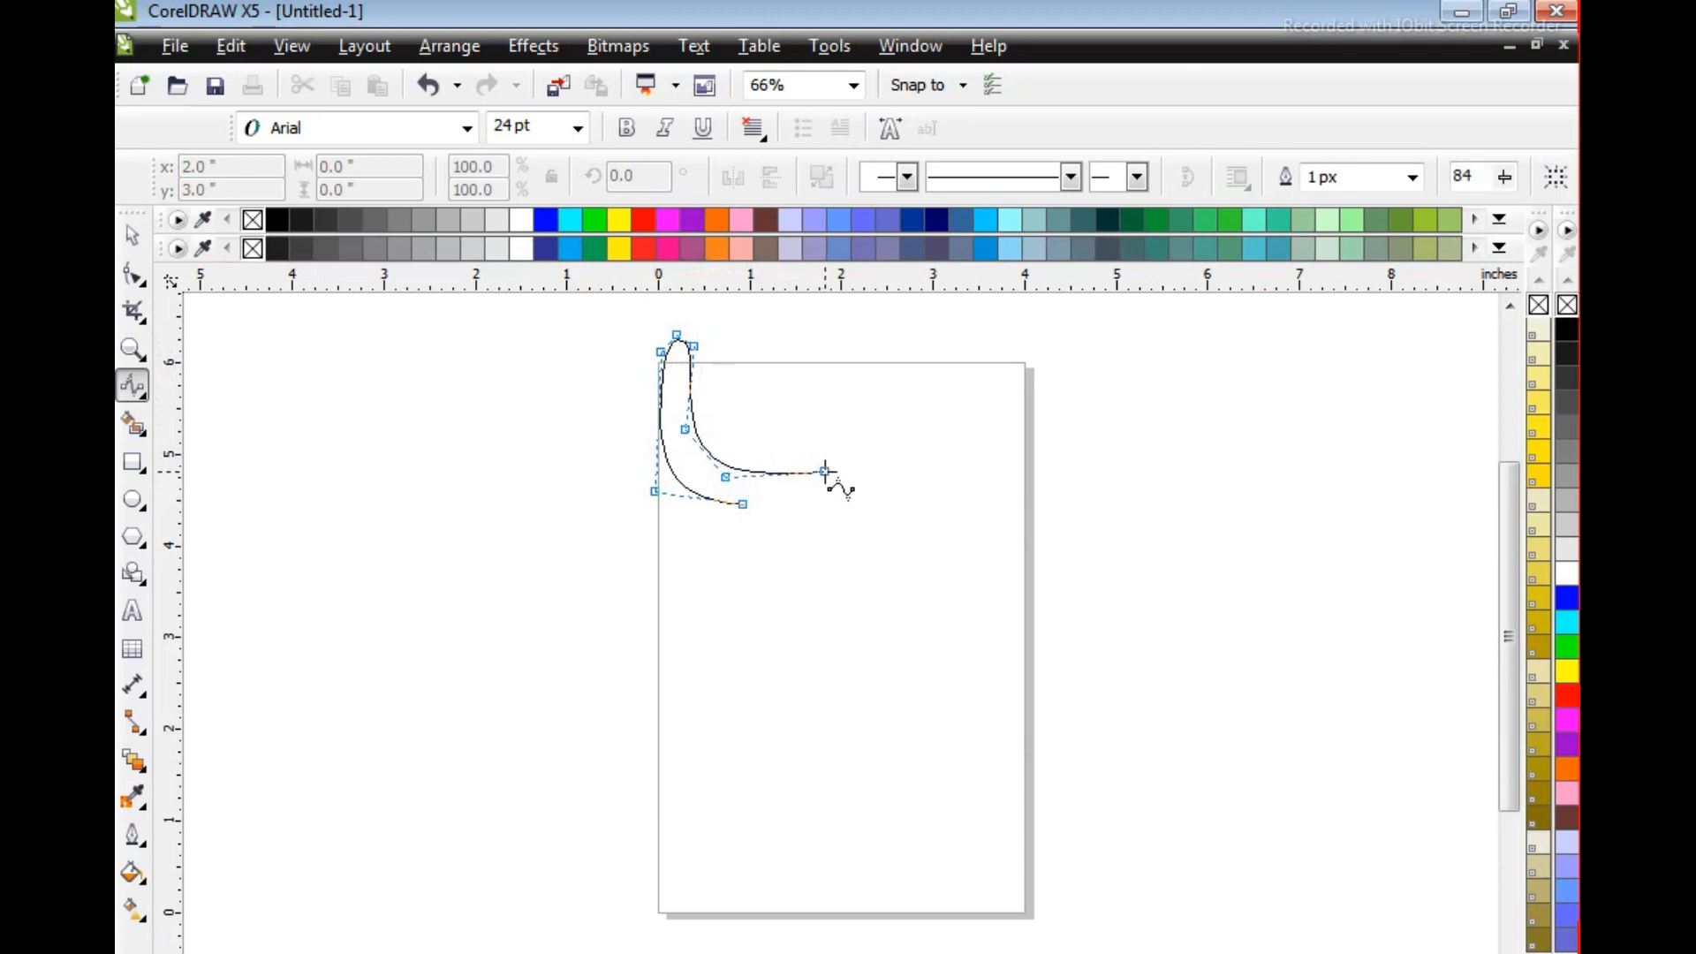
left_click(951, 479)
left_click(1023, 484)
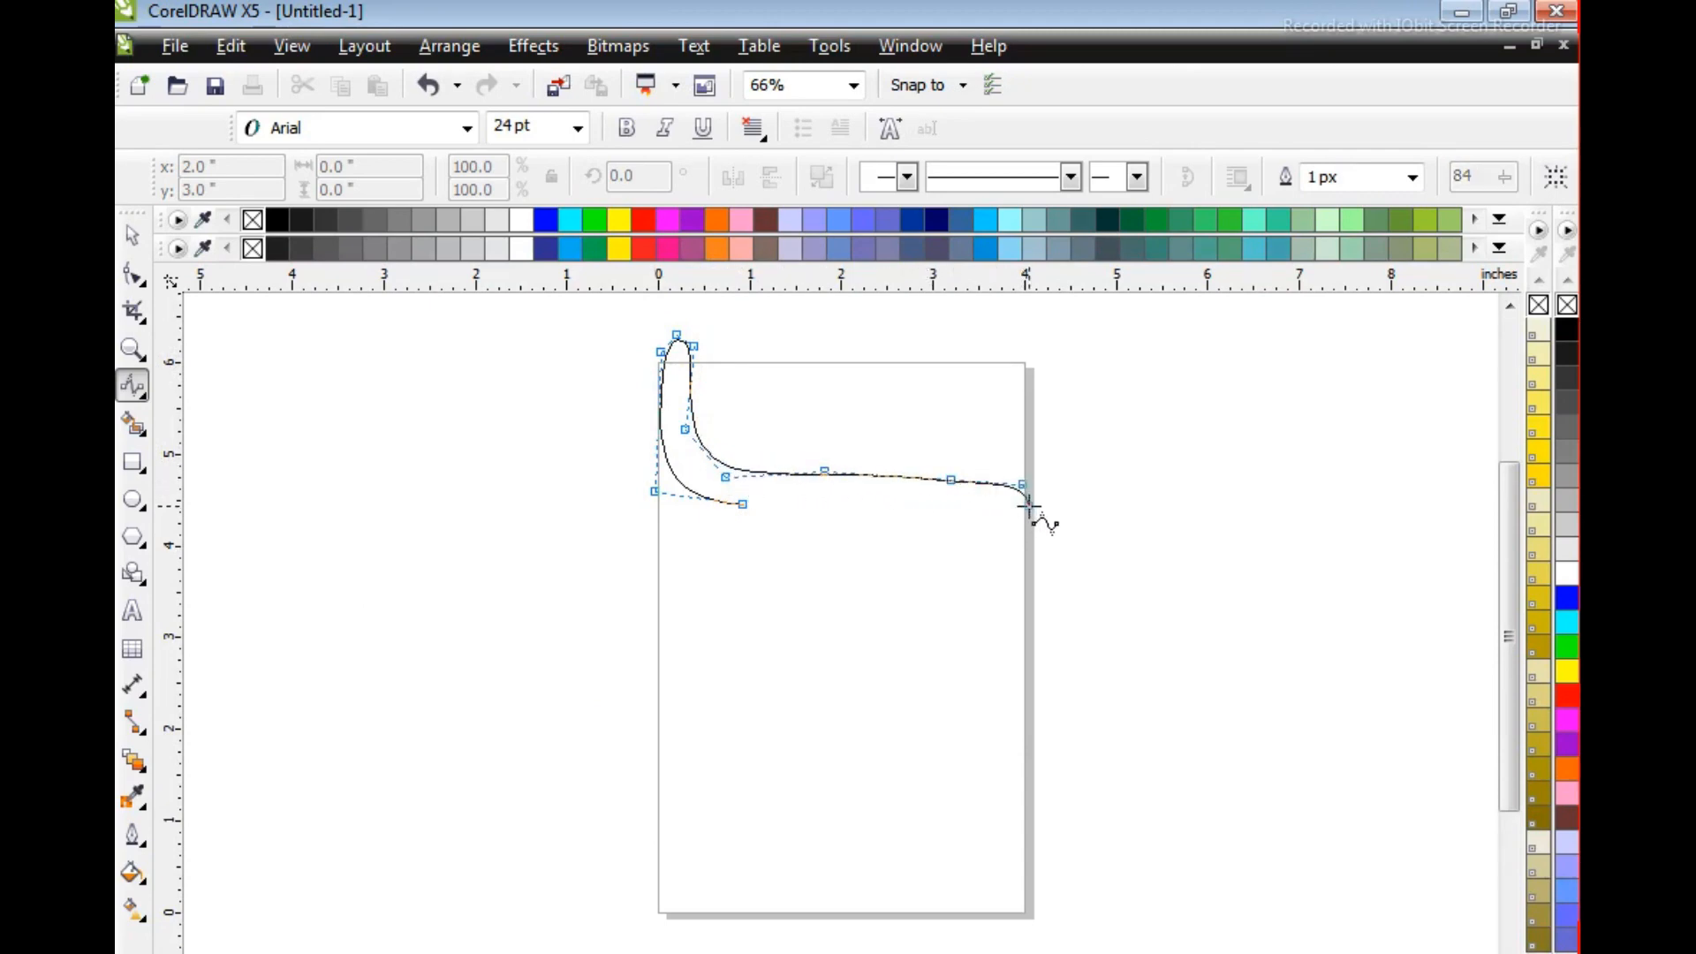
left_click(1025, 567)
left_click(1007, 675)
left_click(984, 697)
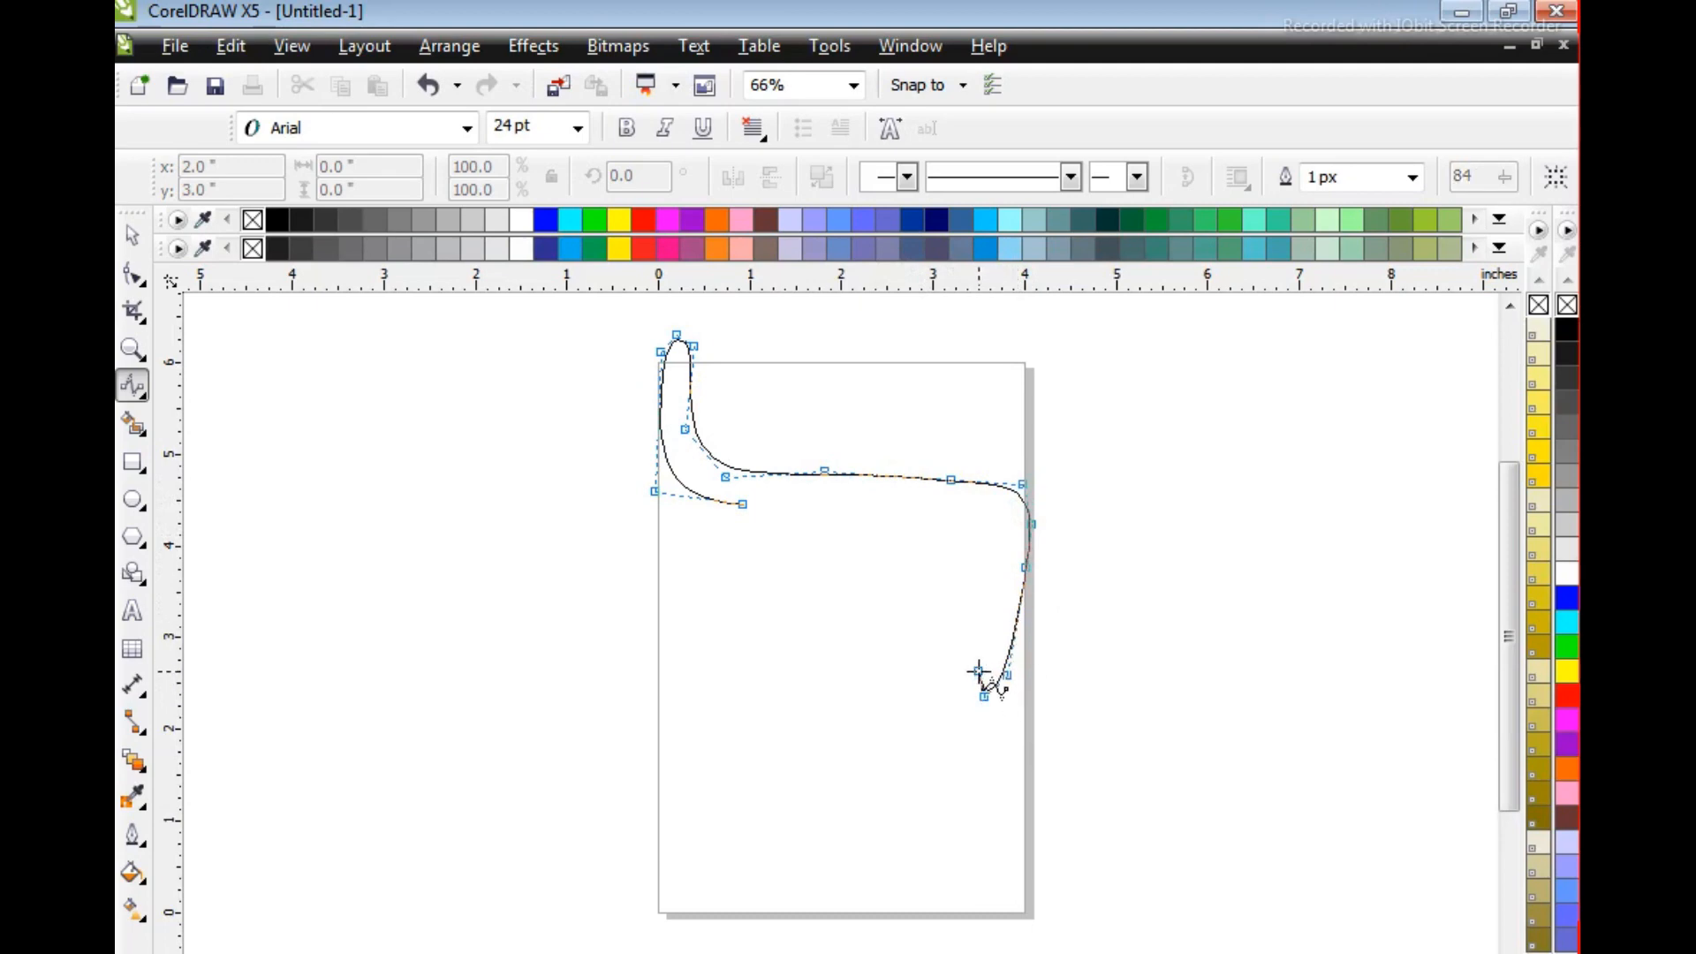
Continue the B-spline outline up the inside of the lowered arm and around the armpit
left_click(979, 665)
left_click(992, 603)
left_click(996, 552)
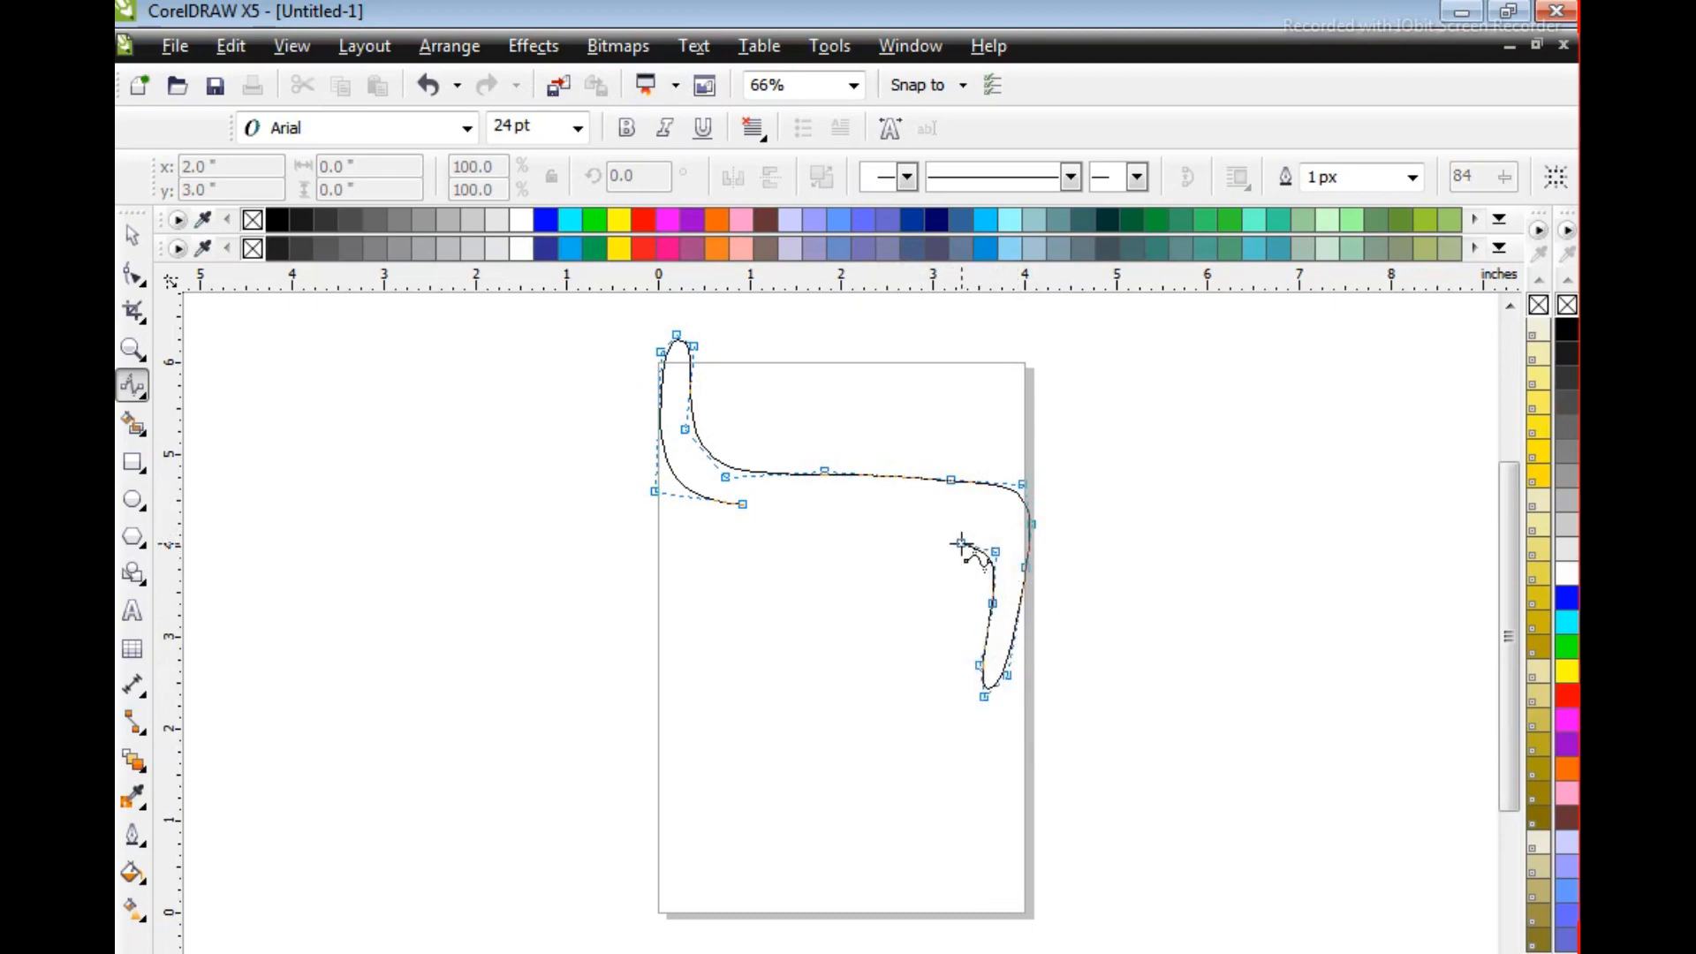
left_click(956, 542)
left_click(935, 549)
left_click(948, 574)
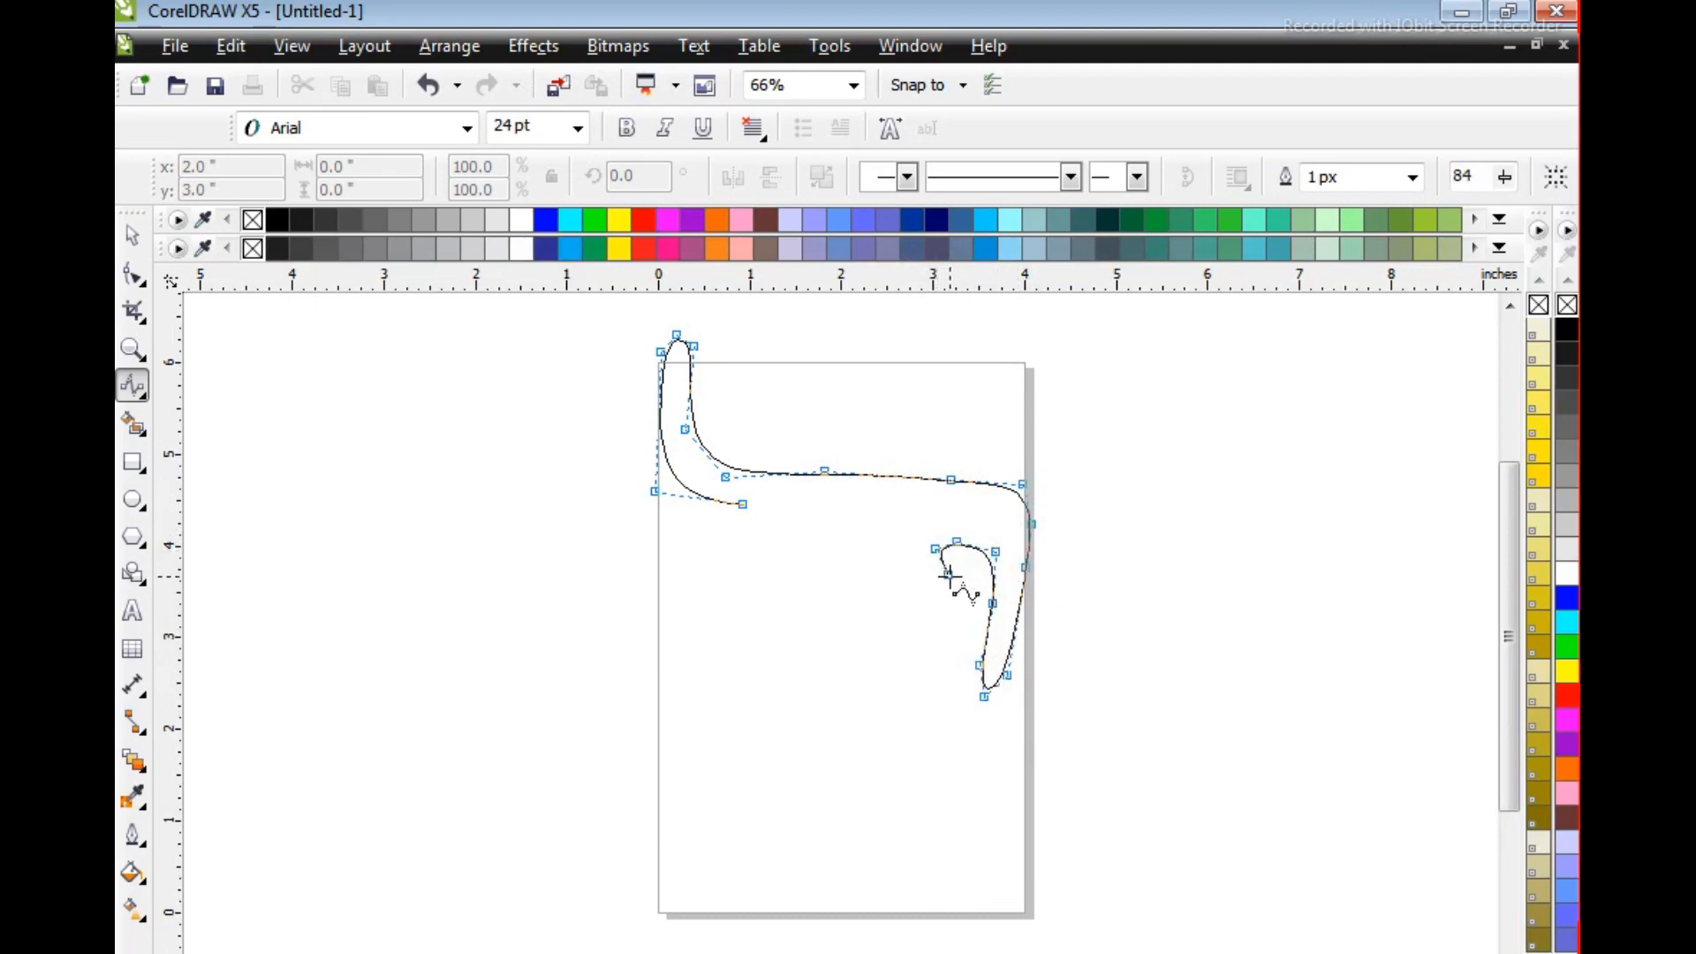
Continue the B-spline down the side of the torso, around the waist and hip, and end it below the outer thigh near the page's lower edge
left_click(953, 633)
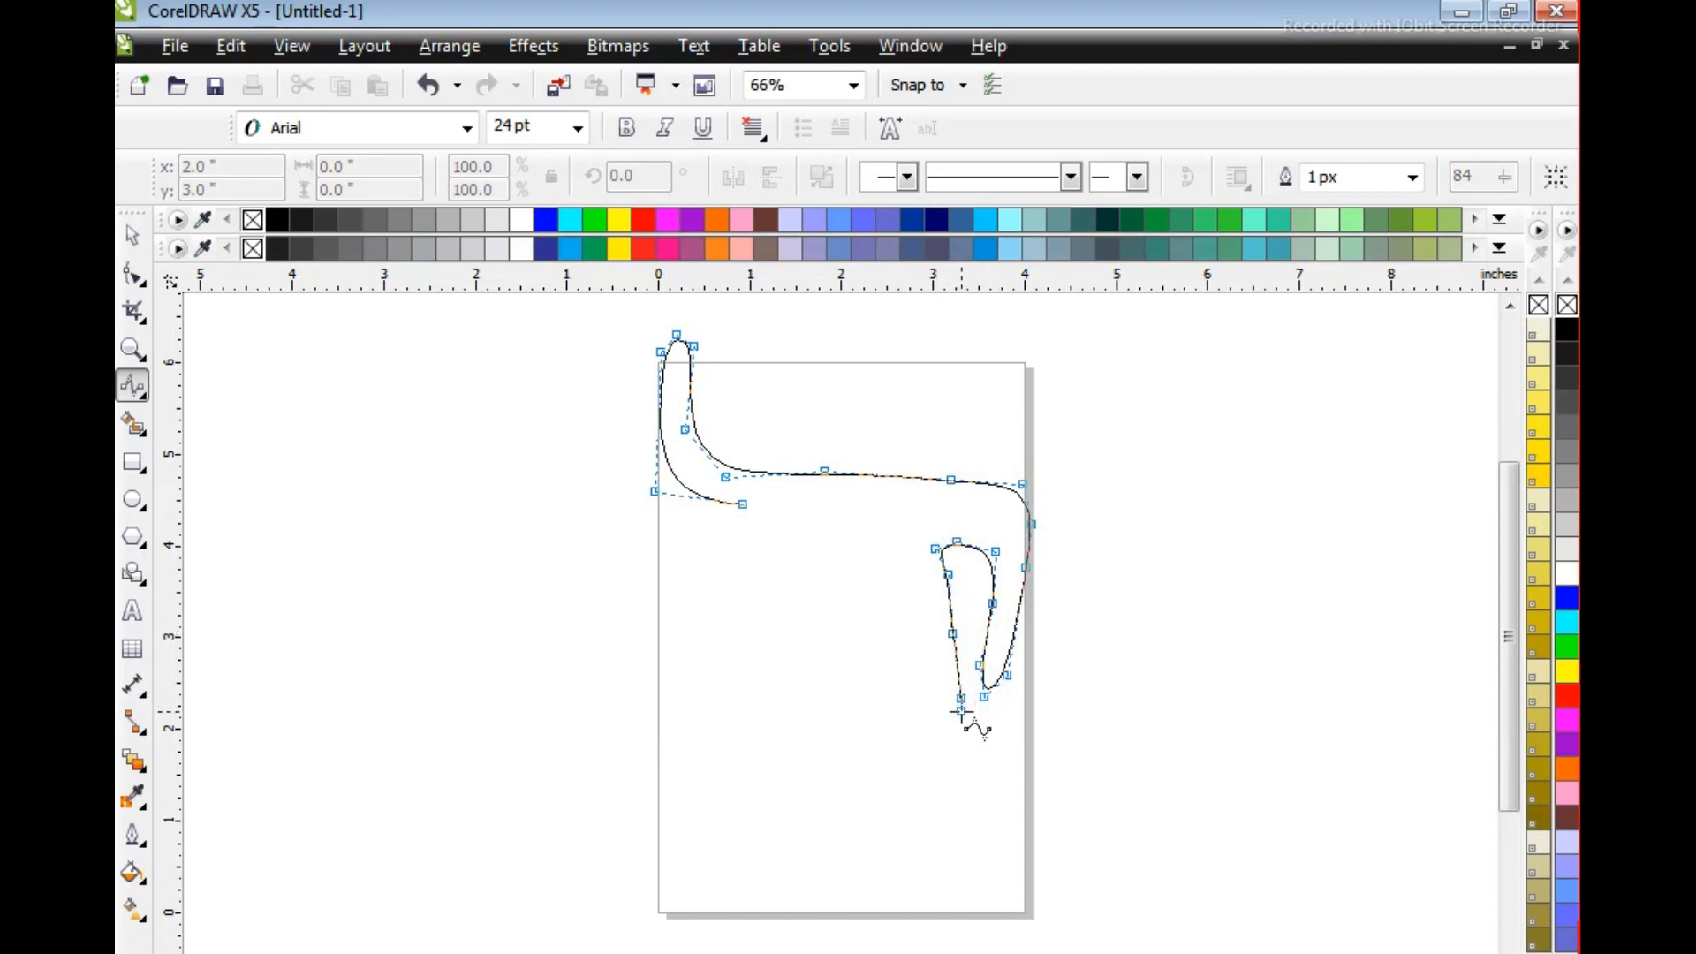
left_click(961, 711)
left_click(968, 730)
left_click(984, 738)
left_click(1008, 762)
left_click(962, 913)
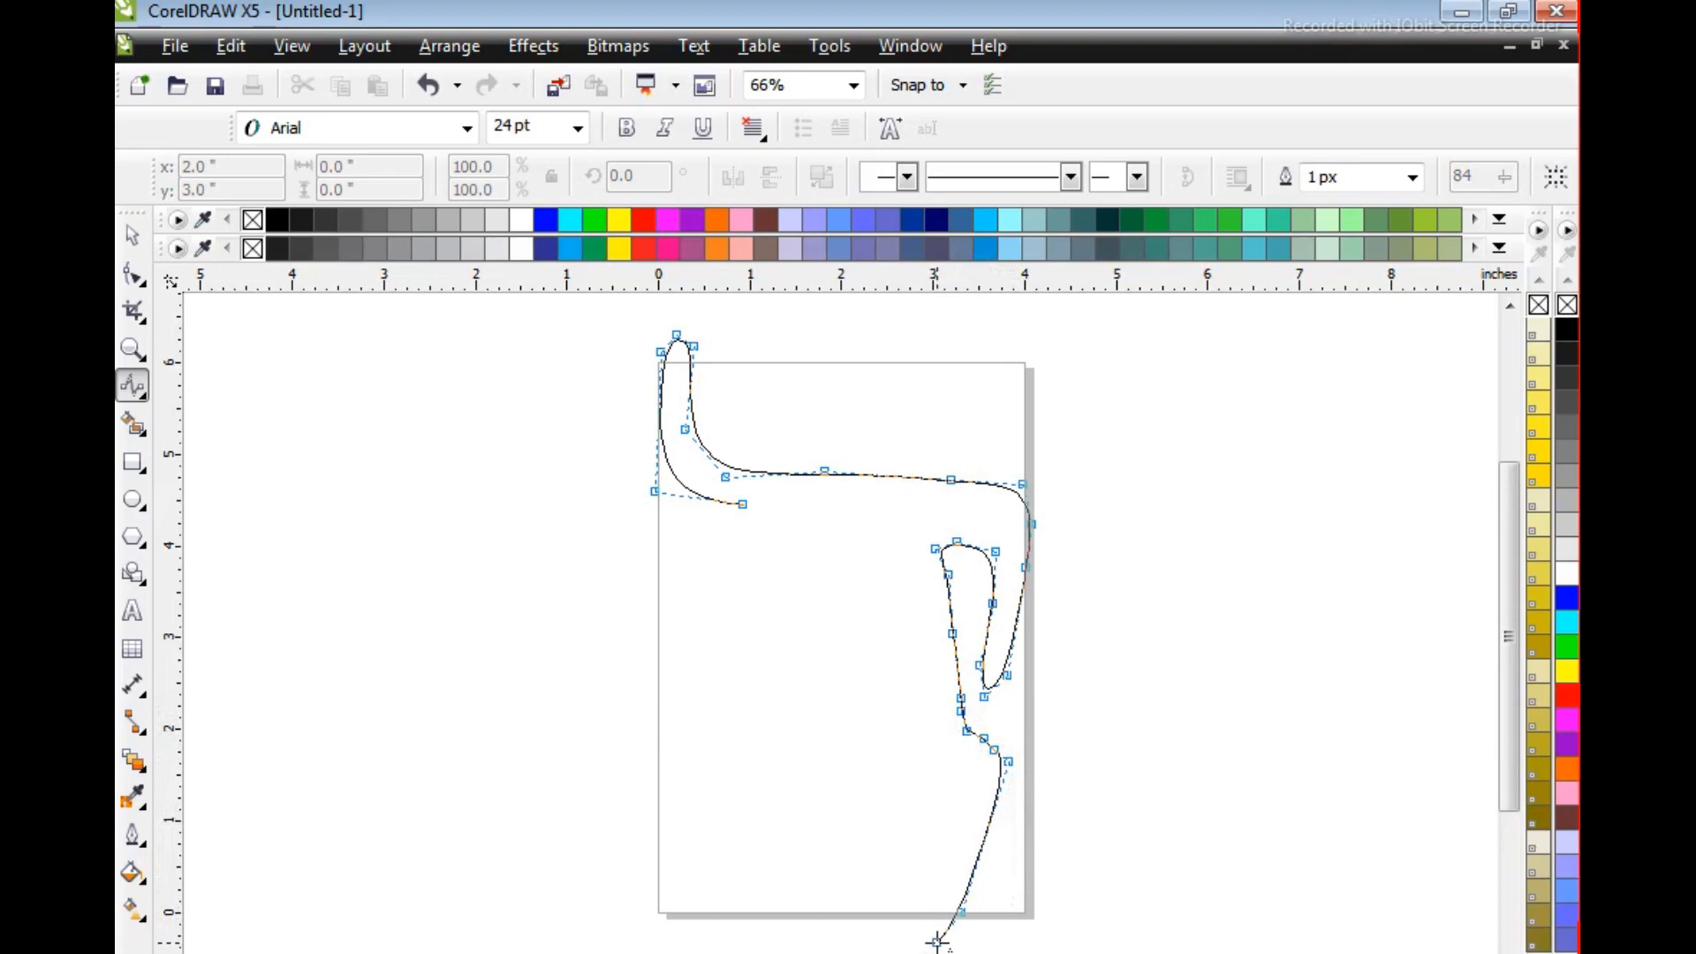
double_click(947, 936)
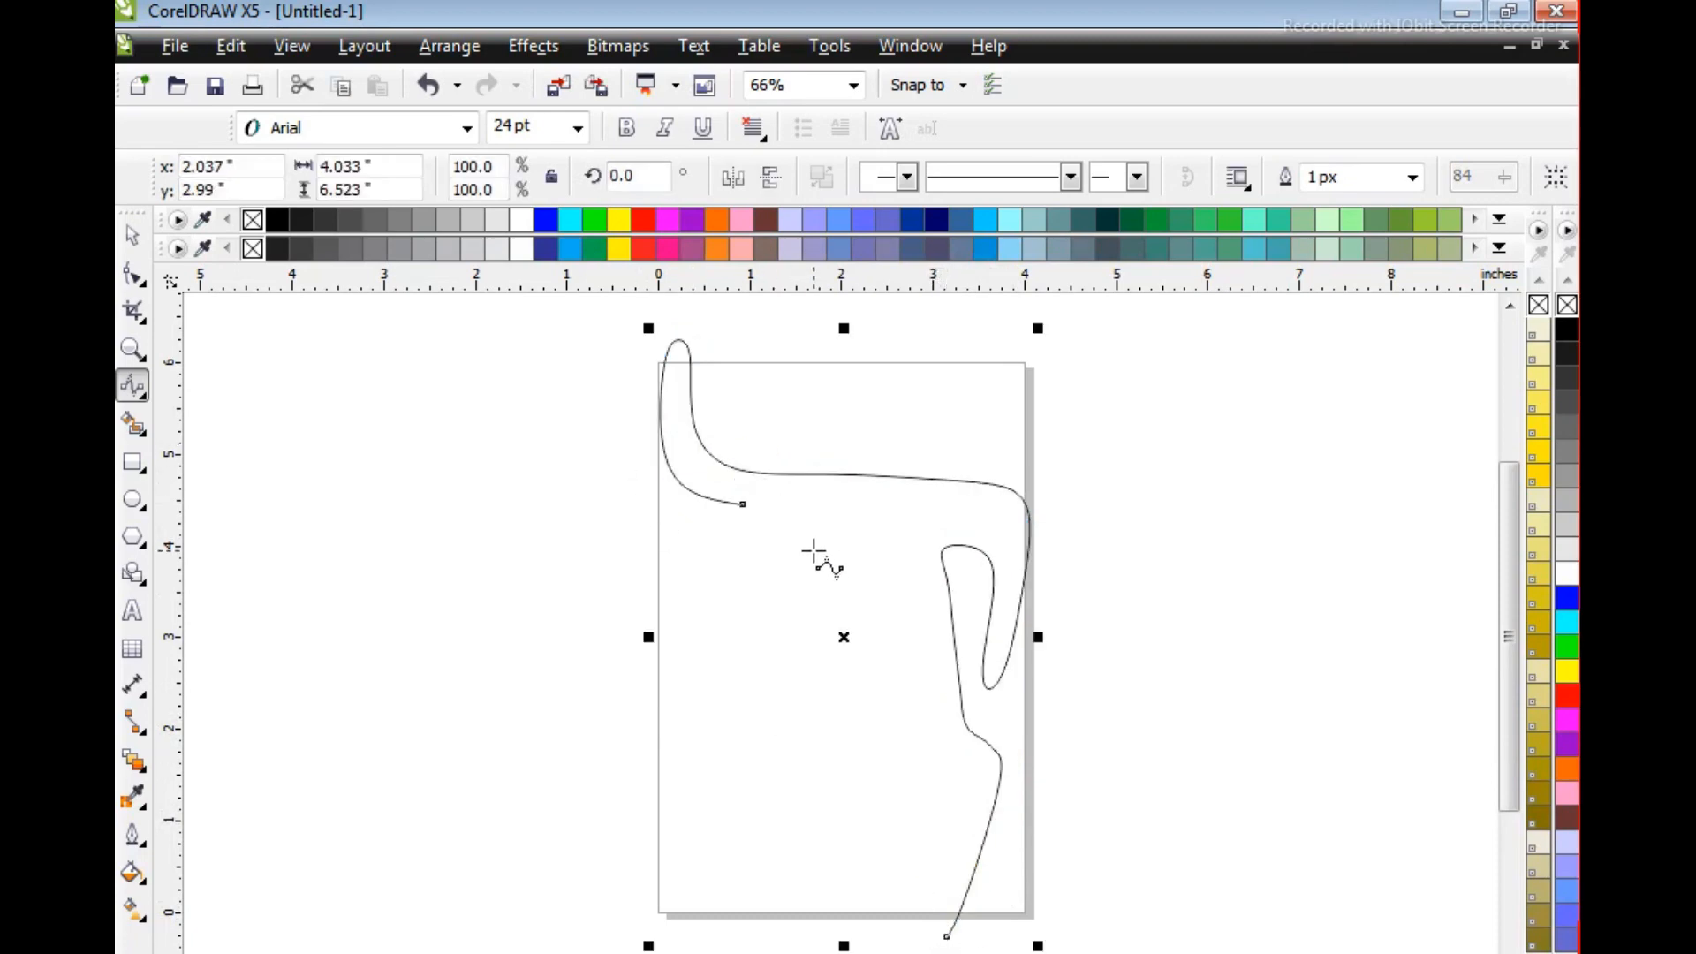
Extend the curve from its open end under the raised arm down the other torso side, in at the waist and along the second thigh
left_click(743, 503)
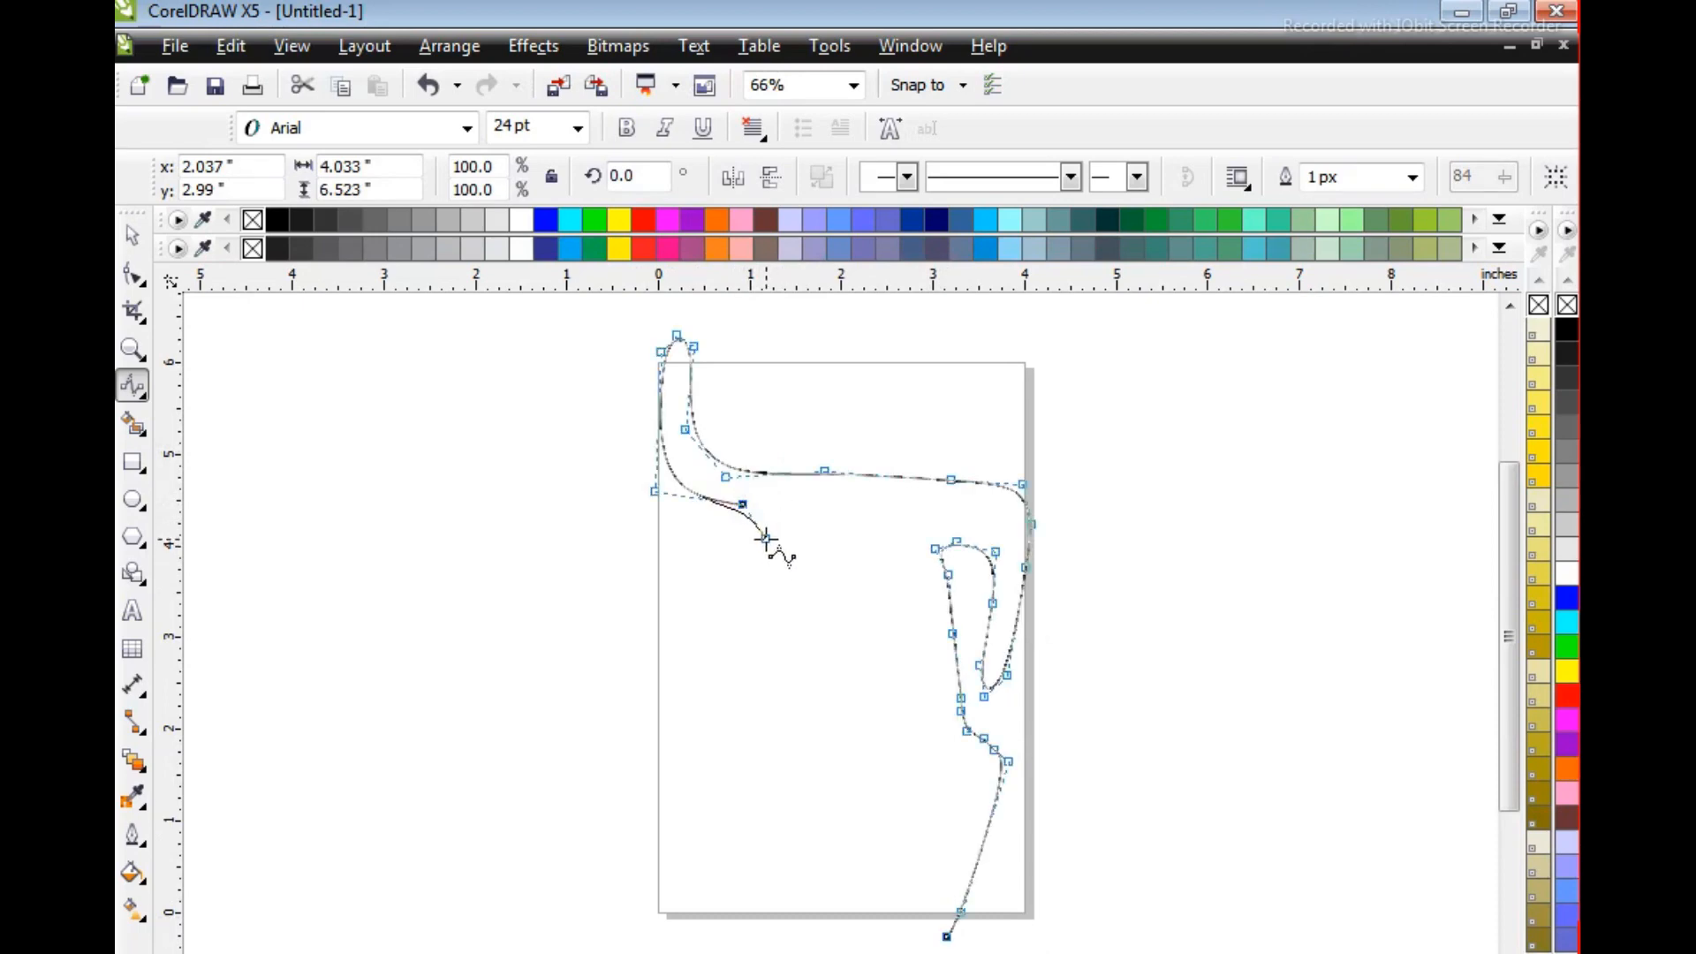
left_click(774, 518)
left_click(779, 565)
left_click(806, 636)
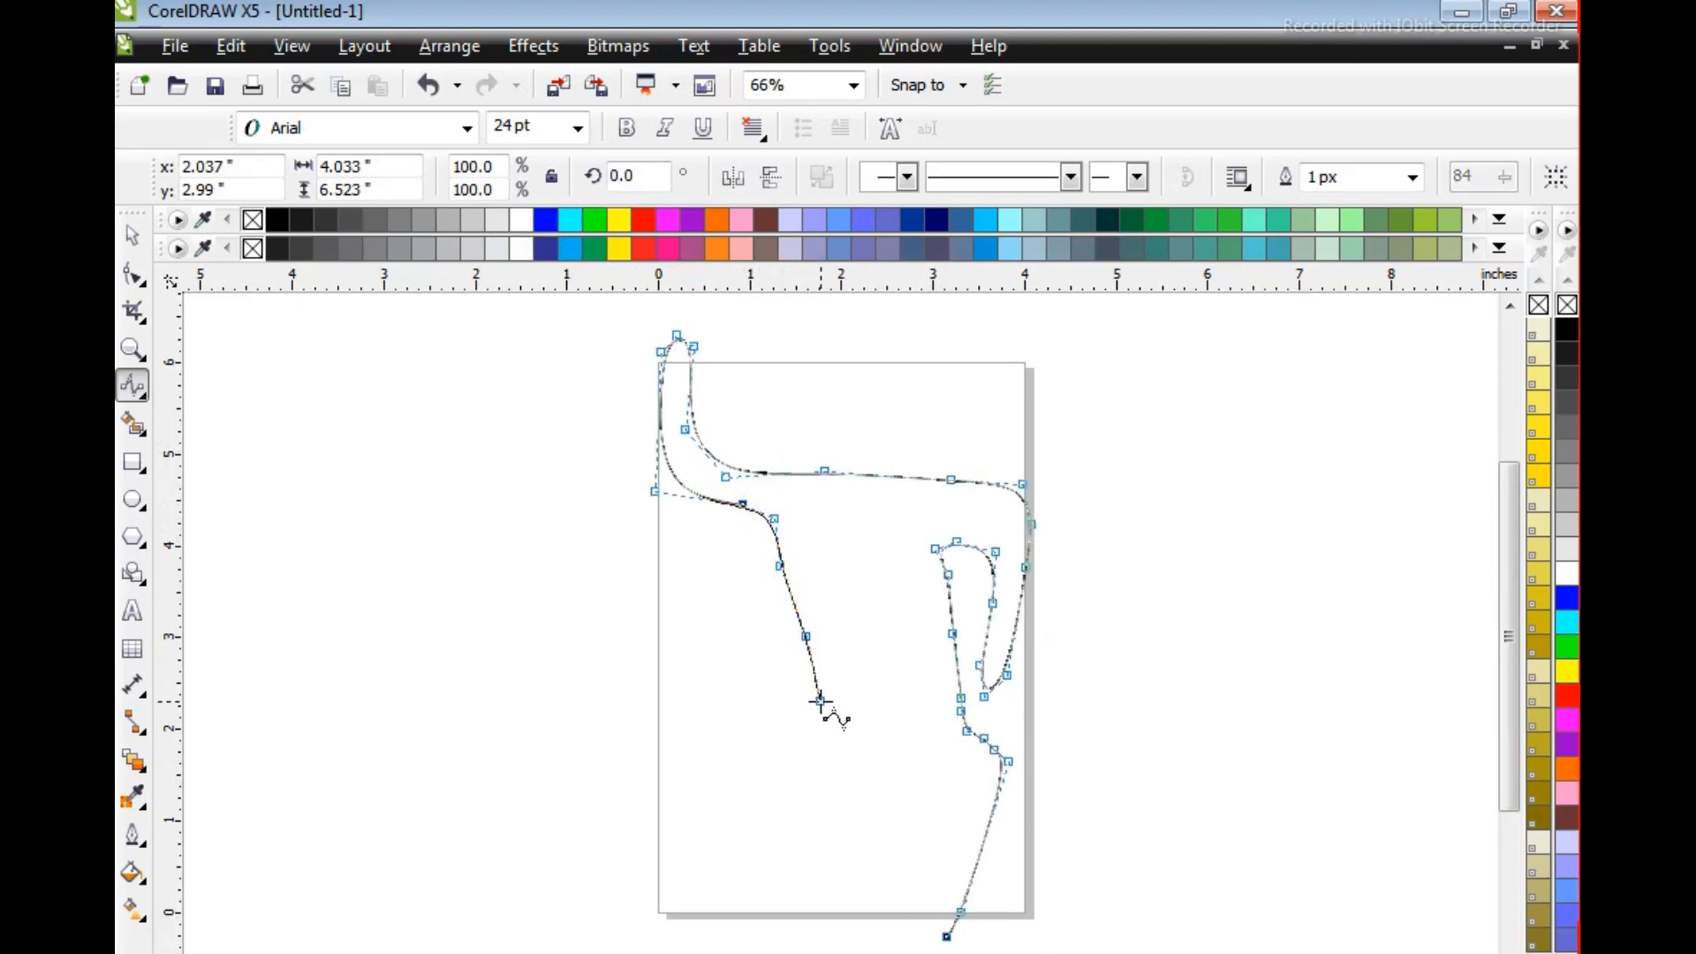
left_click(820, 701)
left_click(853, 730)
left_click(807, 762)
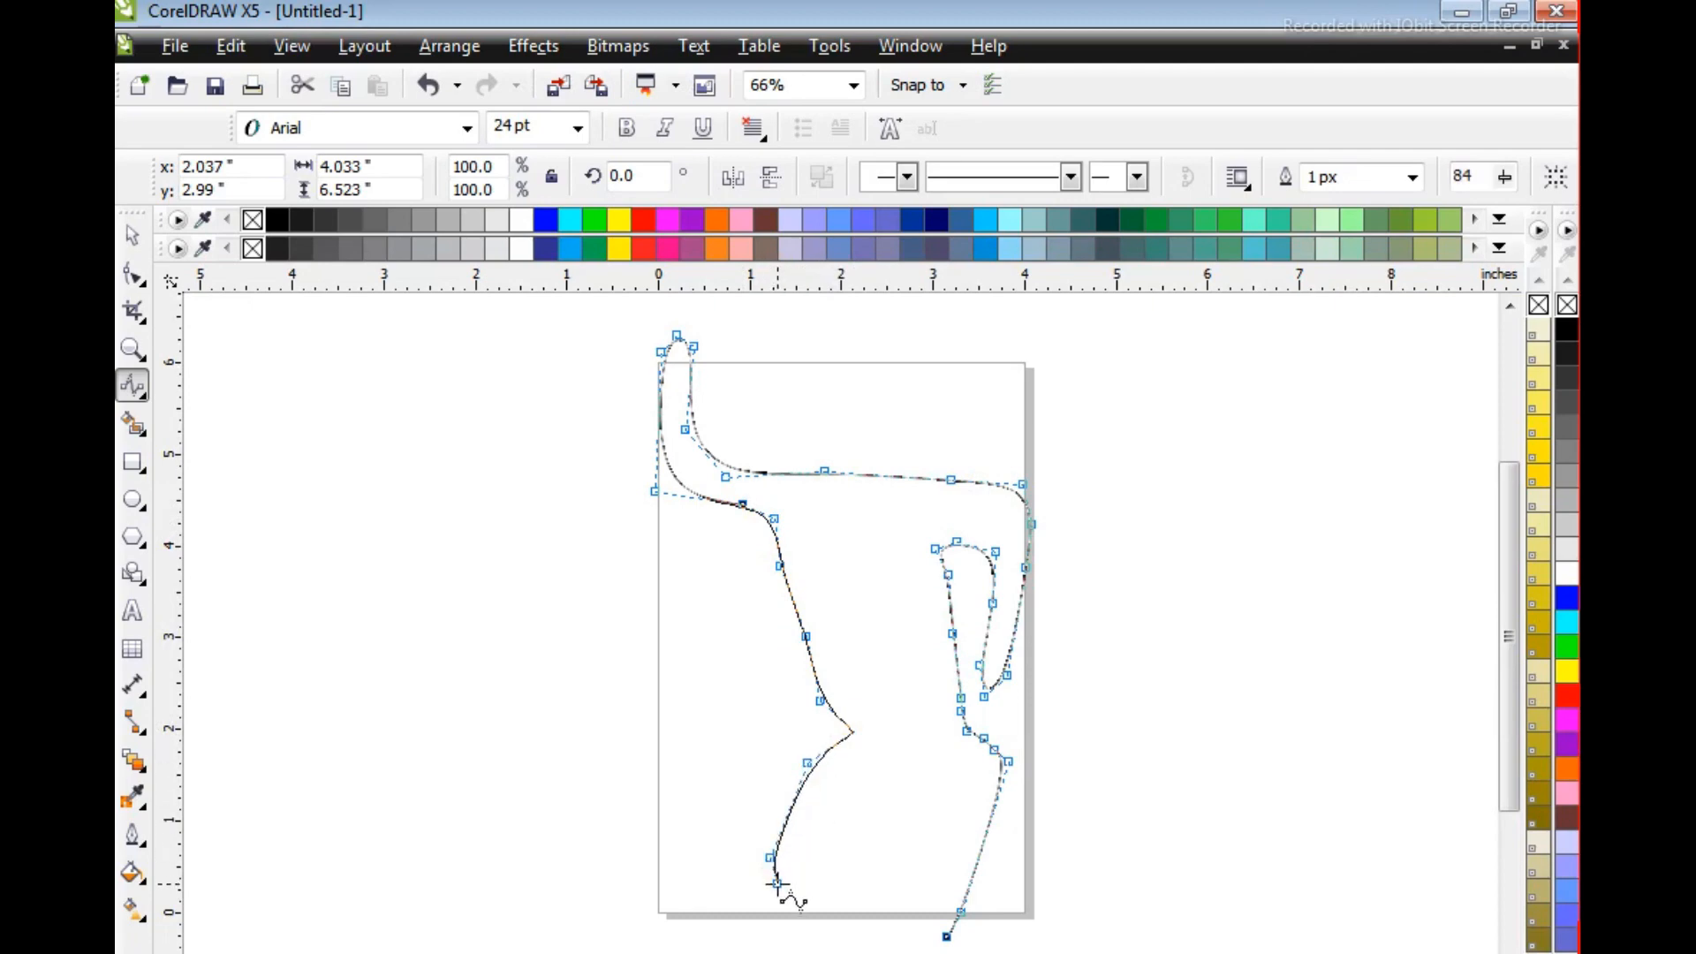
double_click(776, 882)
Scale the body outline to about 69% and move it to the page's upper left, centred at about 1.19, 4.35 inches
left_click_drag(648, 328, 764, 513)
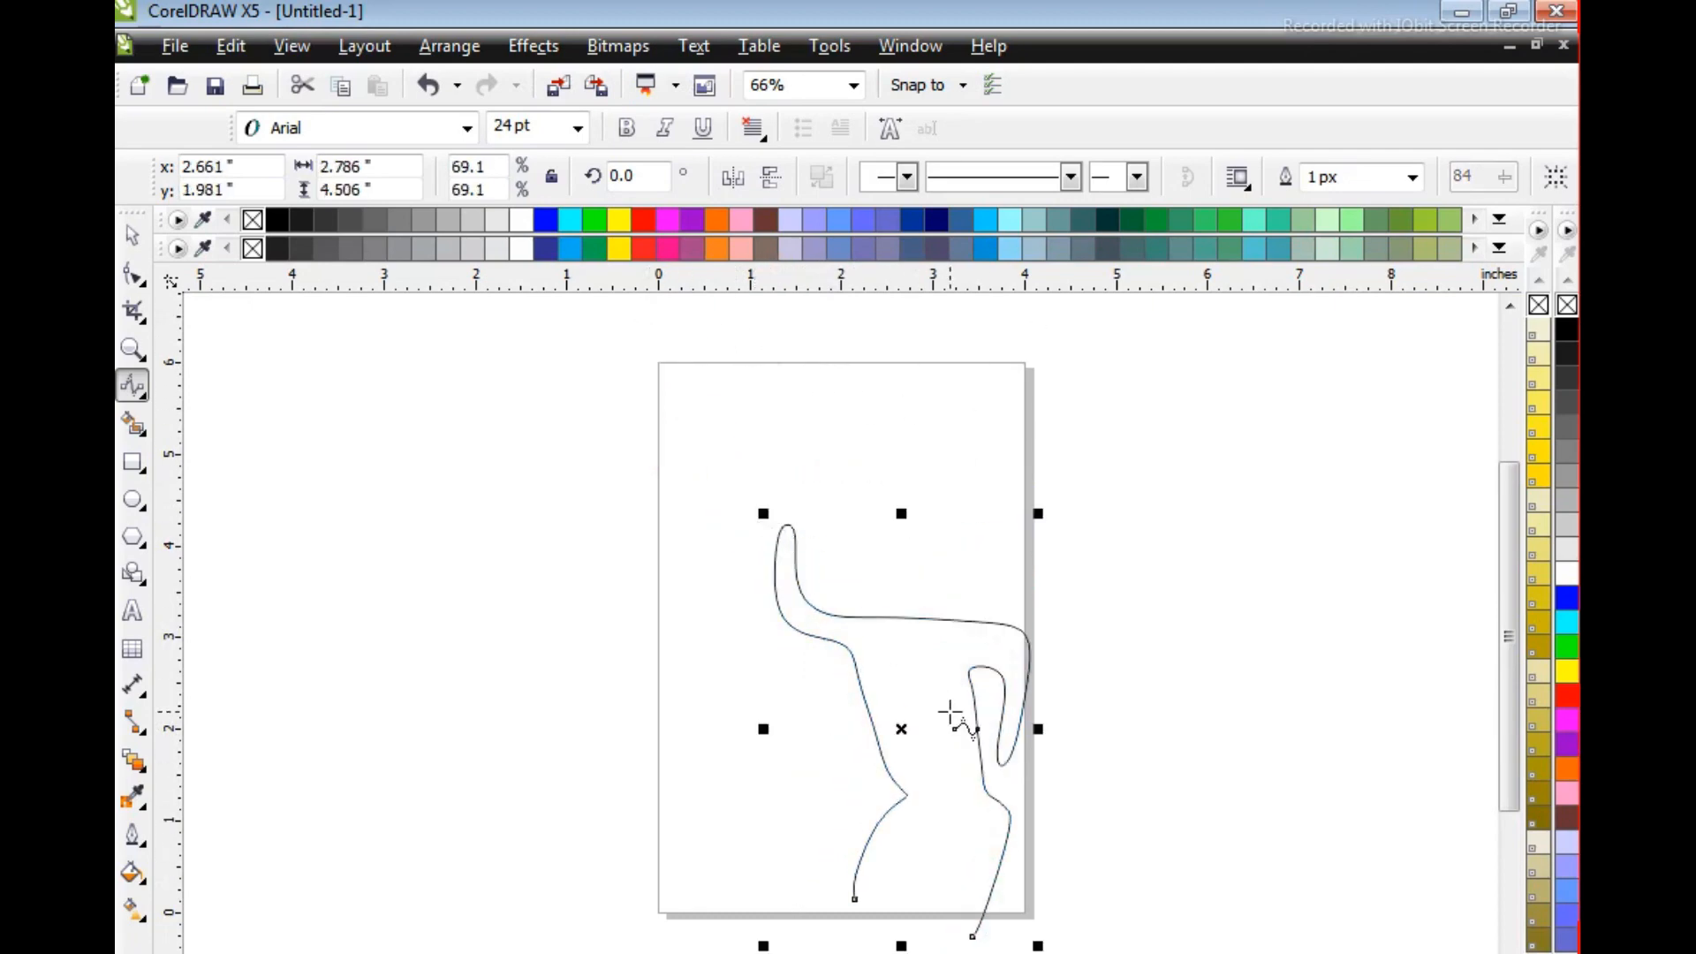
left_click(129, 239)
left_click_drag(953, 726, 812, 488)
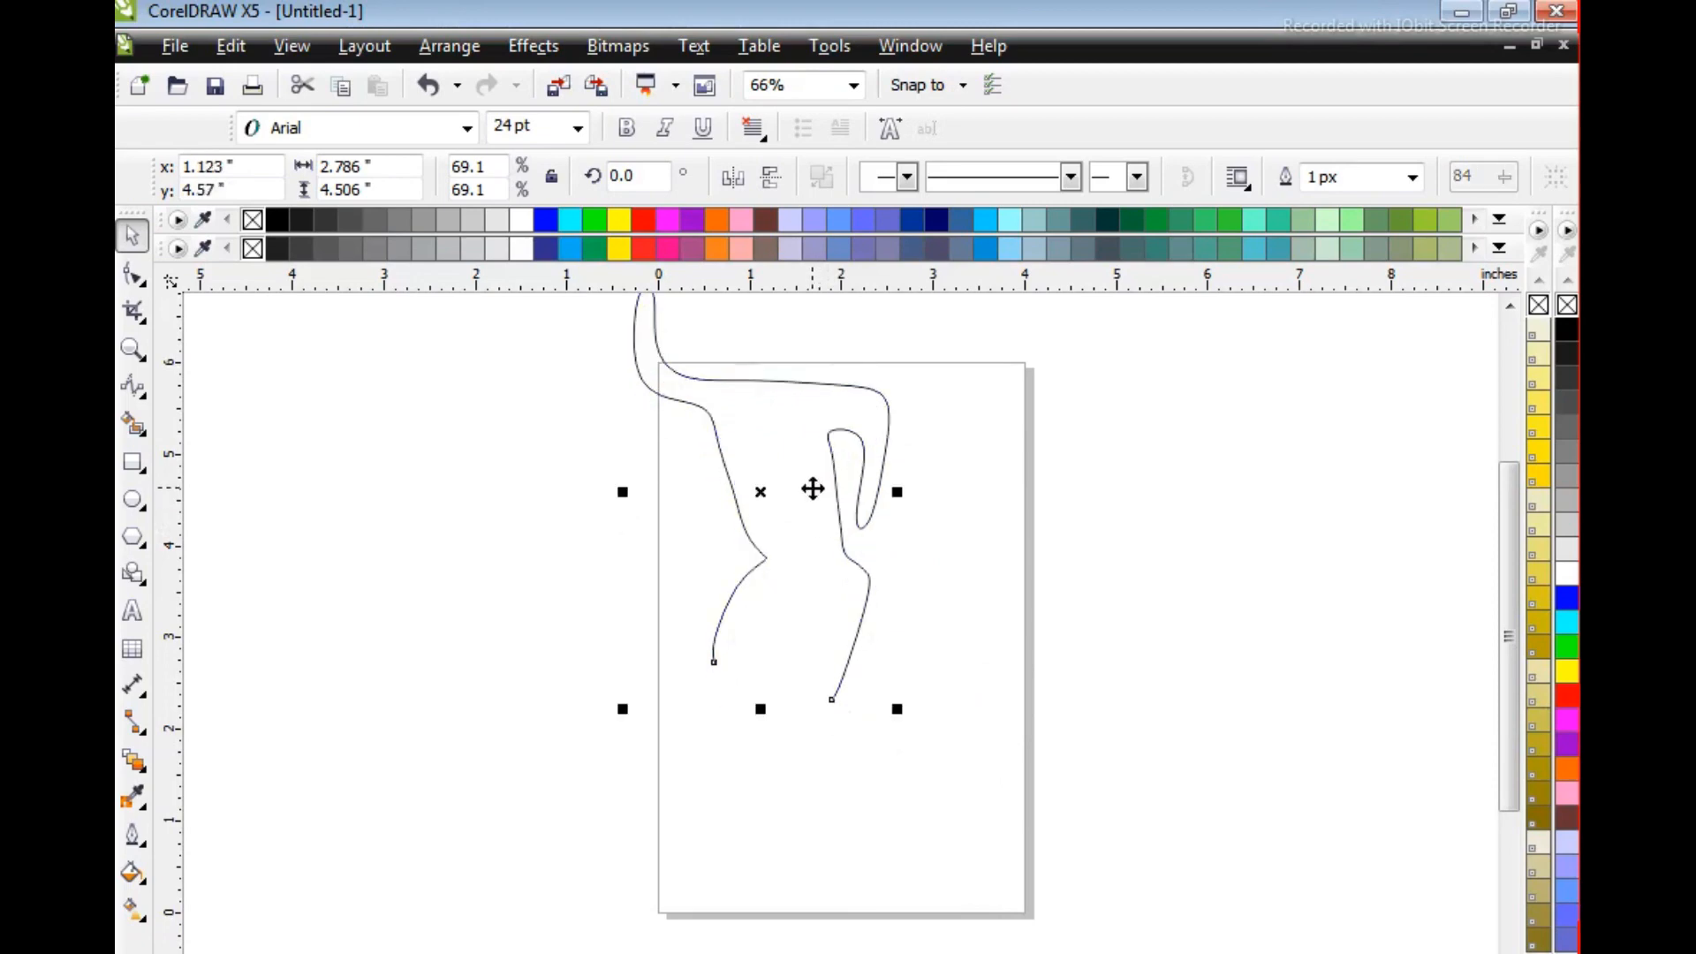
left_click_drag(742, 430, 748, 450)
Draw the standing leg and foot as a B-spline about 1.1 by 3.44 inches, ending at the open end of the outer thigh
left_click(132, 386)
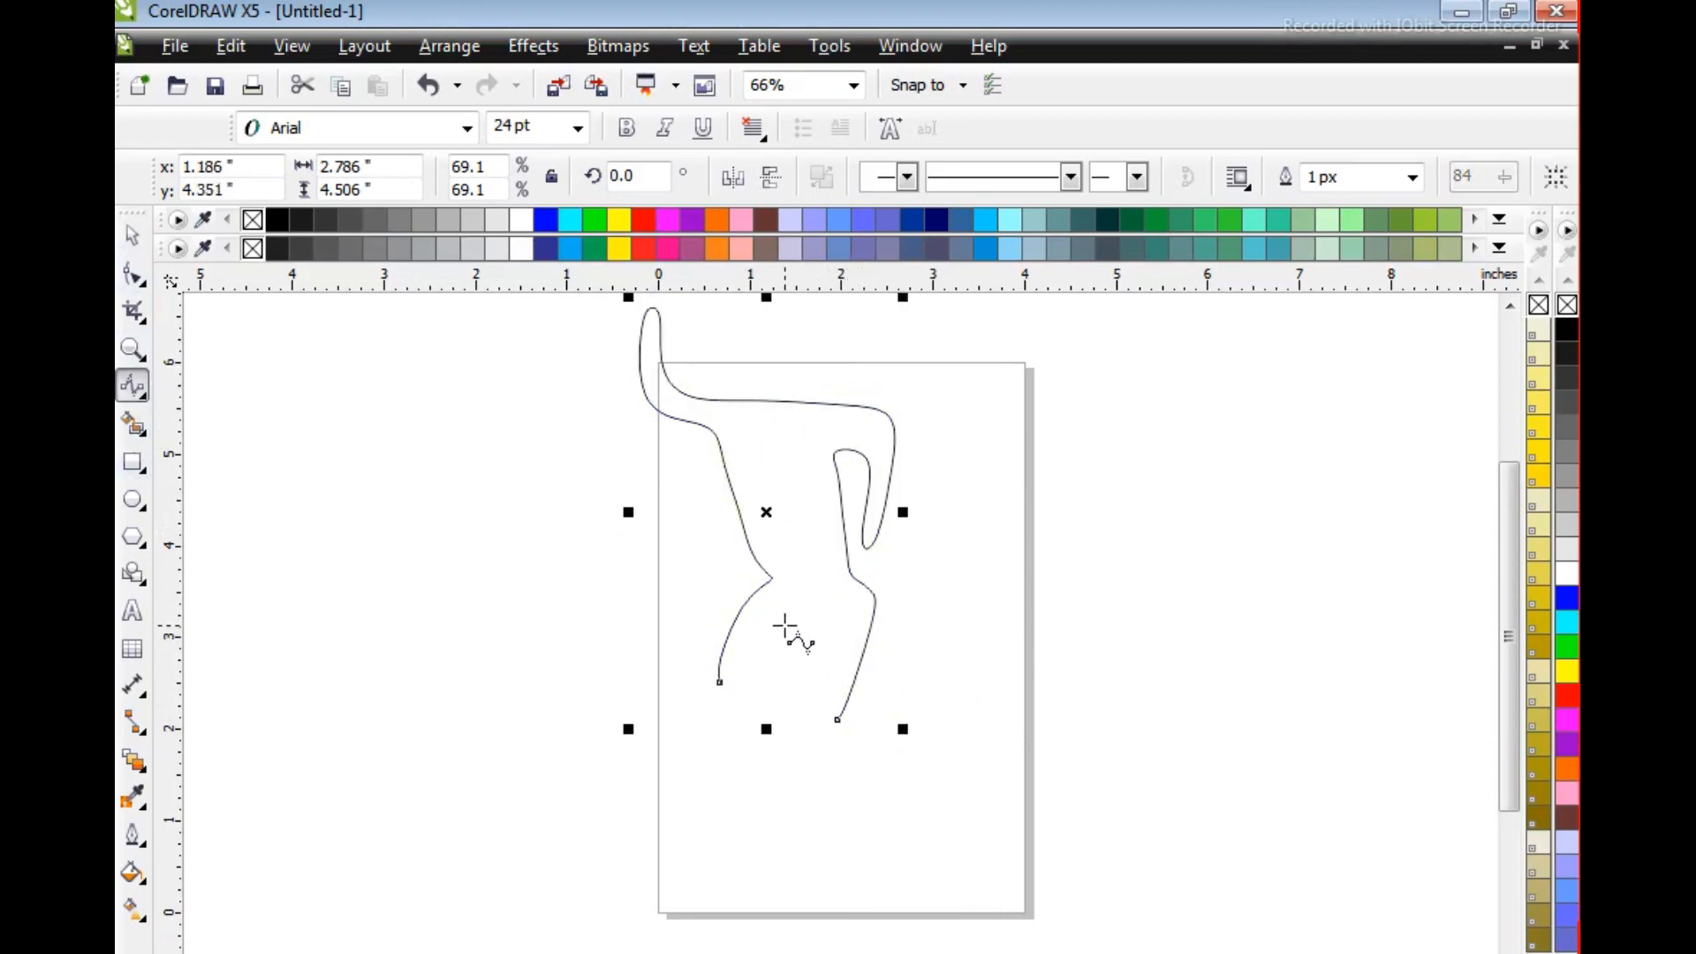
mouse_move(784, 607)
left_mouse_down()
mouse_move(787, 709)
mouse_move(845, 855)
mouse_move(801, 893)
mouse_move(806, 925)
mouse_move(836, 922)
mouse_move(890, 837)
mouse_move(862, 768)
left_mouse_up()
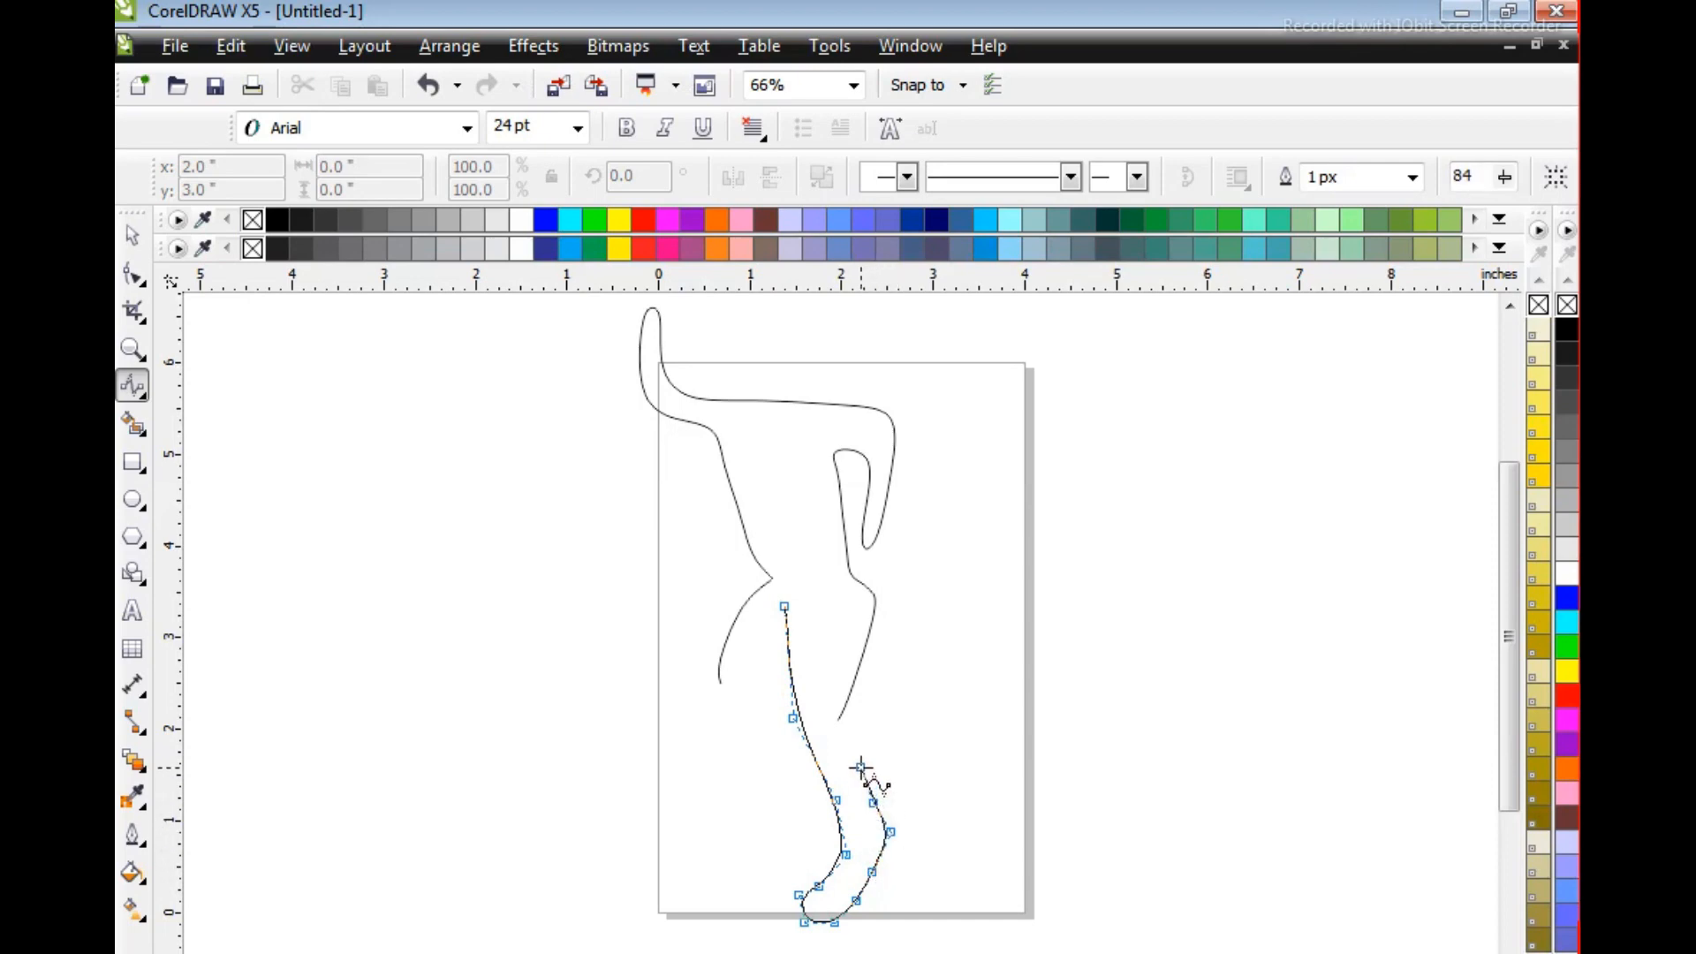
left_click(842, 713)
double_click(838, 713)
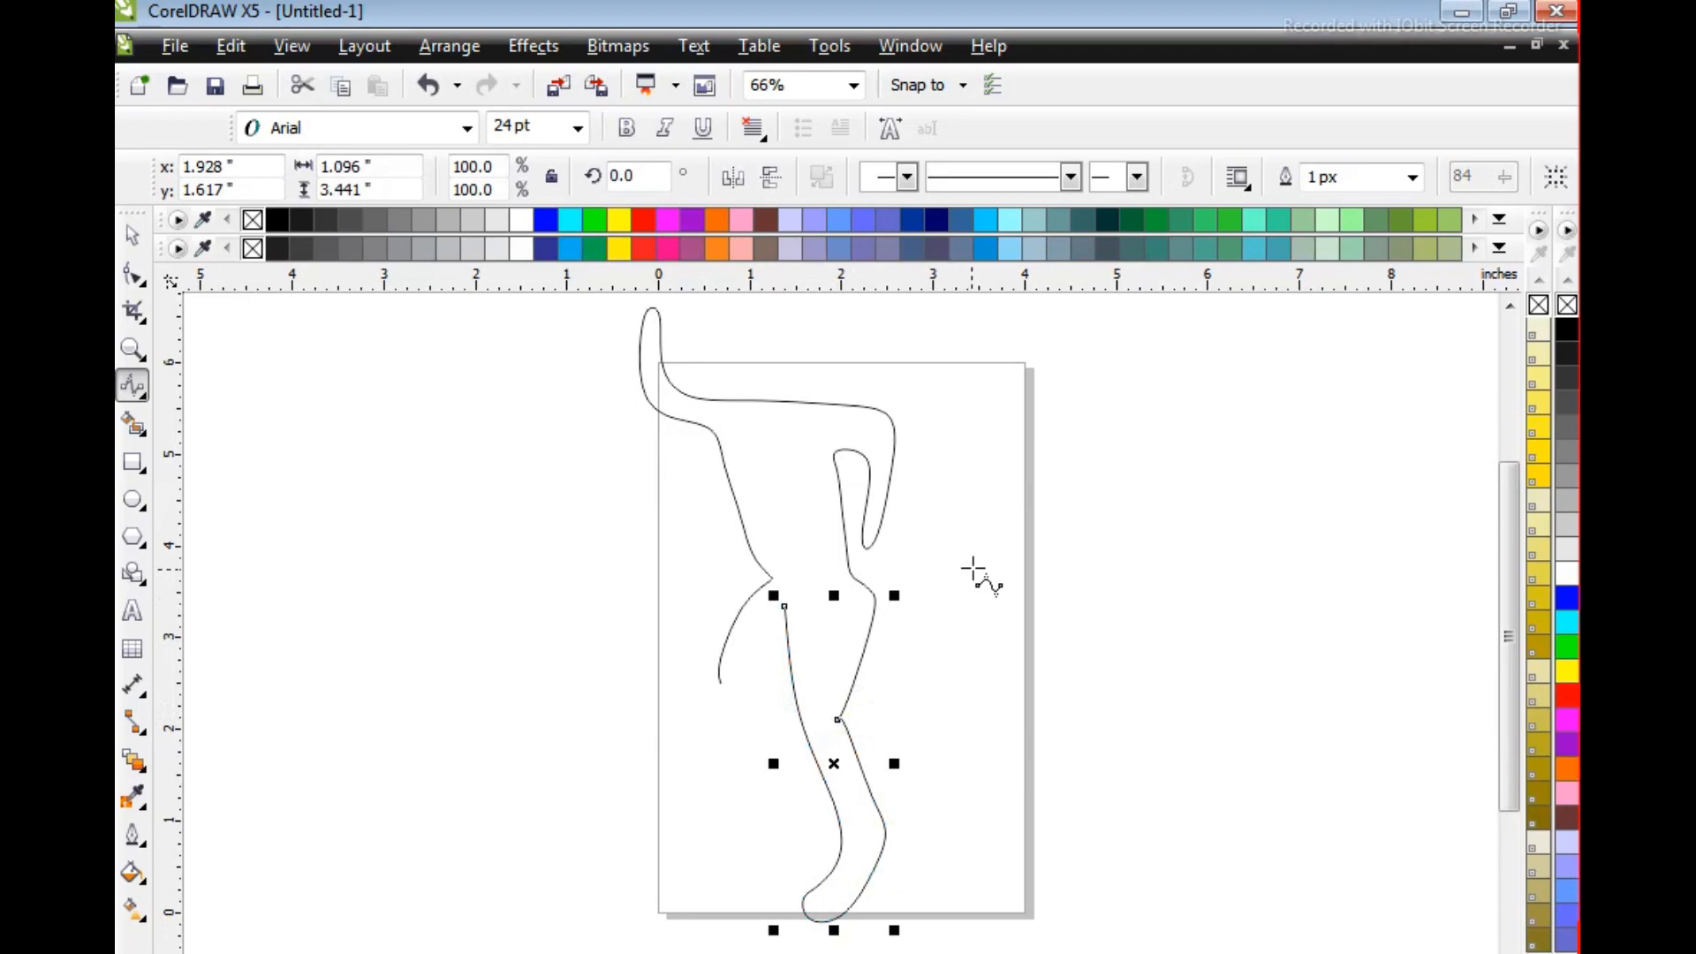
Draw the bent lower leg and foot as a B-spline about 1.17 by 1.94 inches, from the open thigh end back up to the standing leg's line
left_click(720, 682)
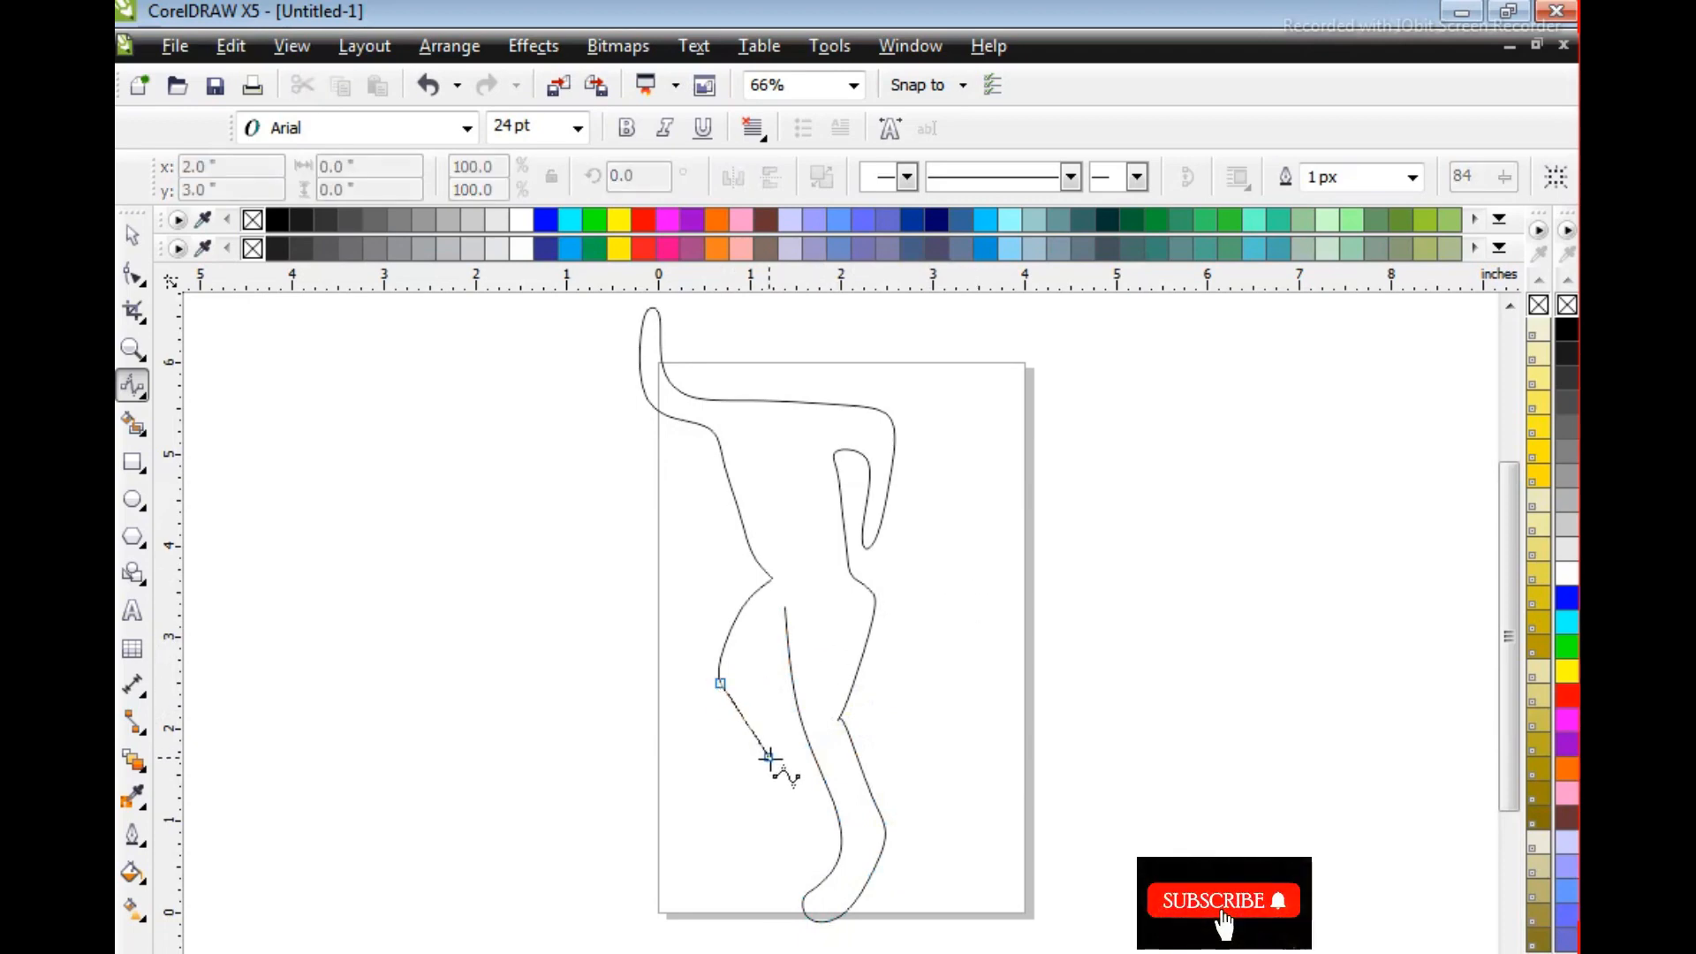
left_click(792, 772)
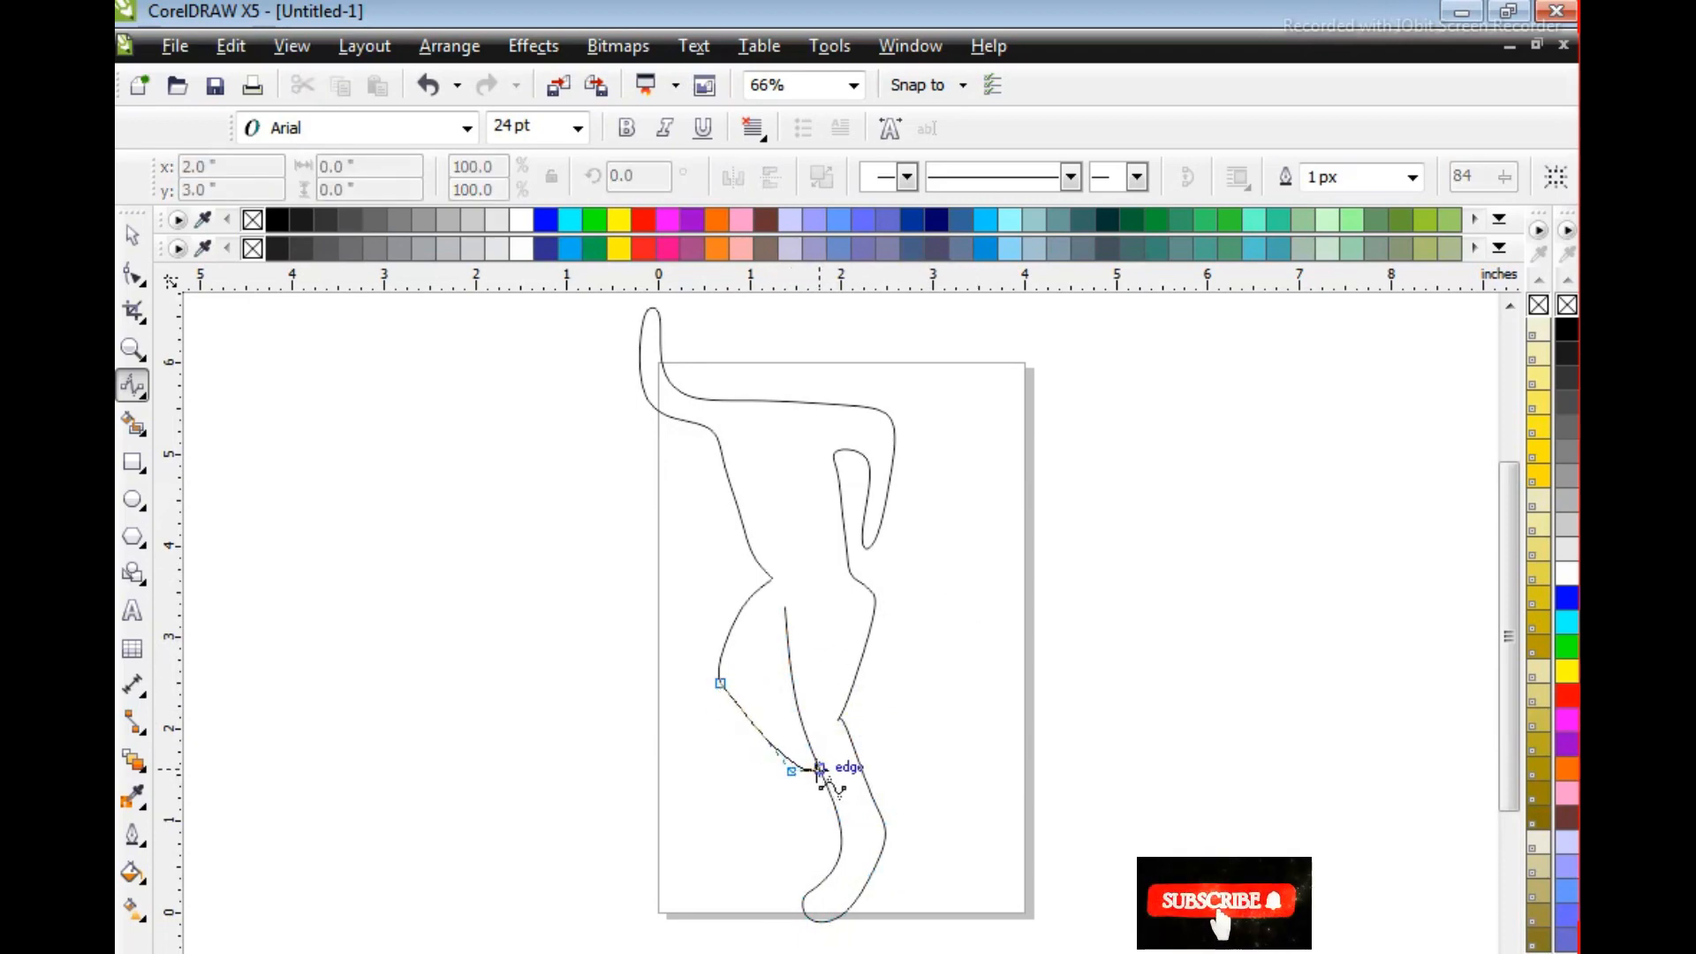
left_click(820, 769)
left_click(797, 792)
left_click(769, 809)
left_click(775, 829)
left_click(831, 803)
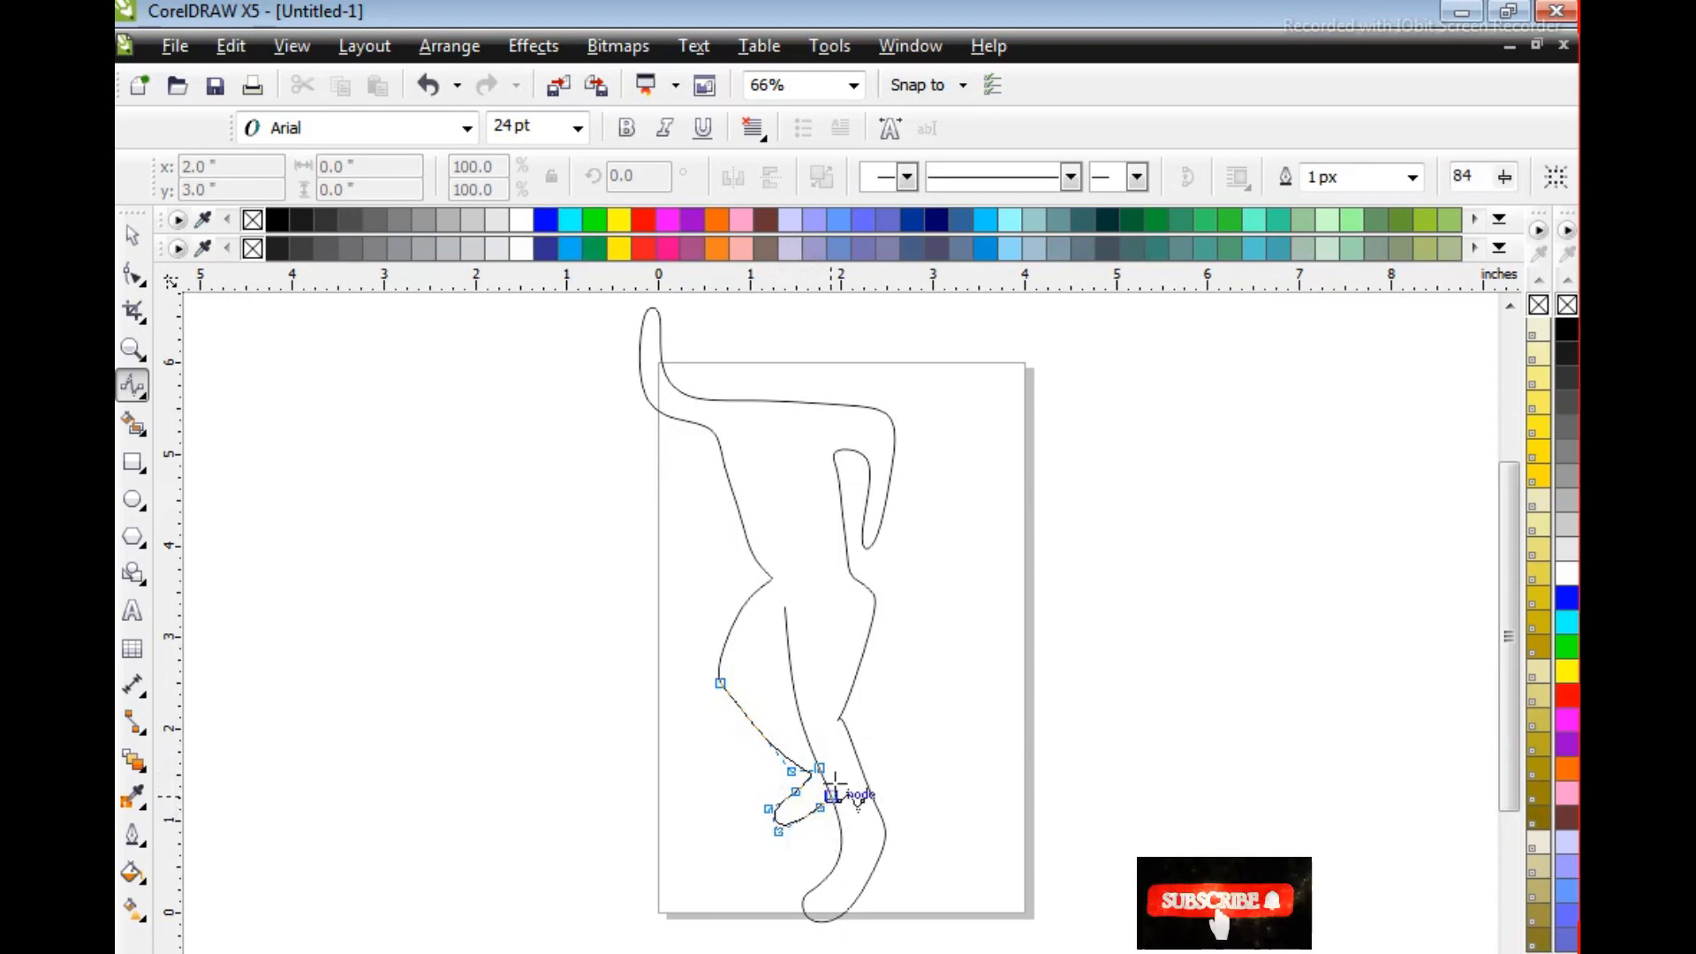
left_click(823, 738)
left_click(759, 681)
double_click(787, 648)
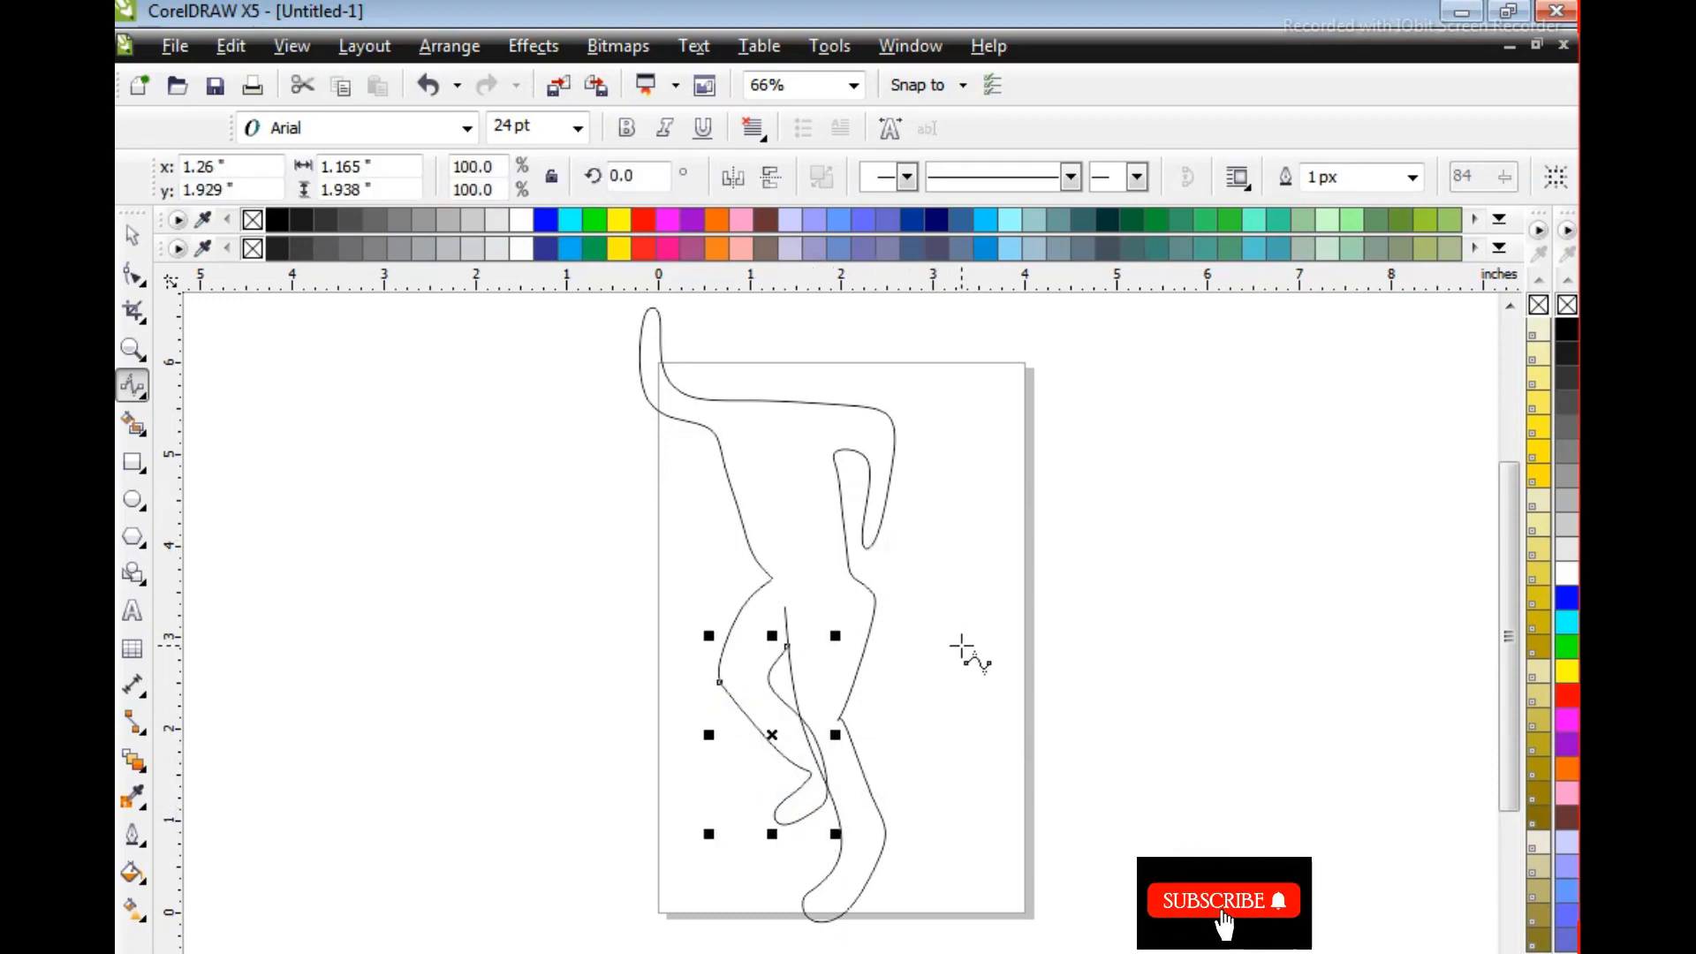
key("z")
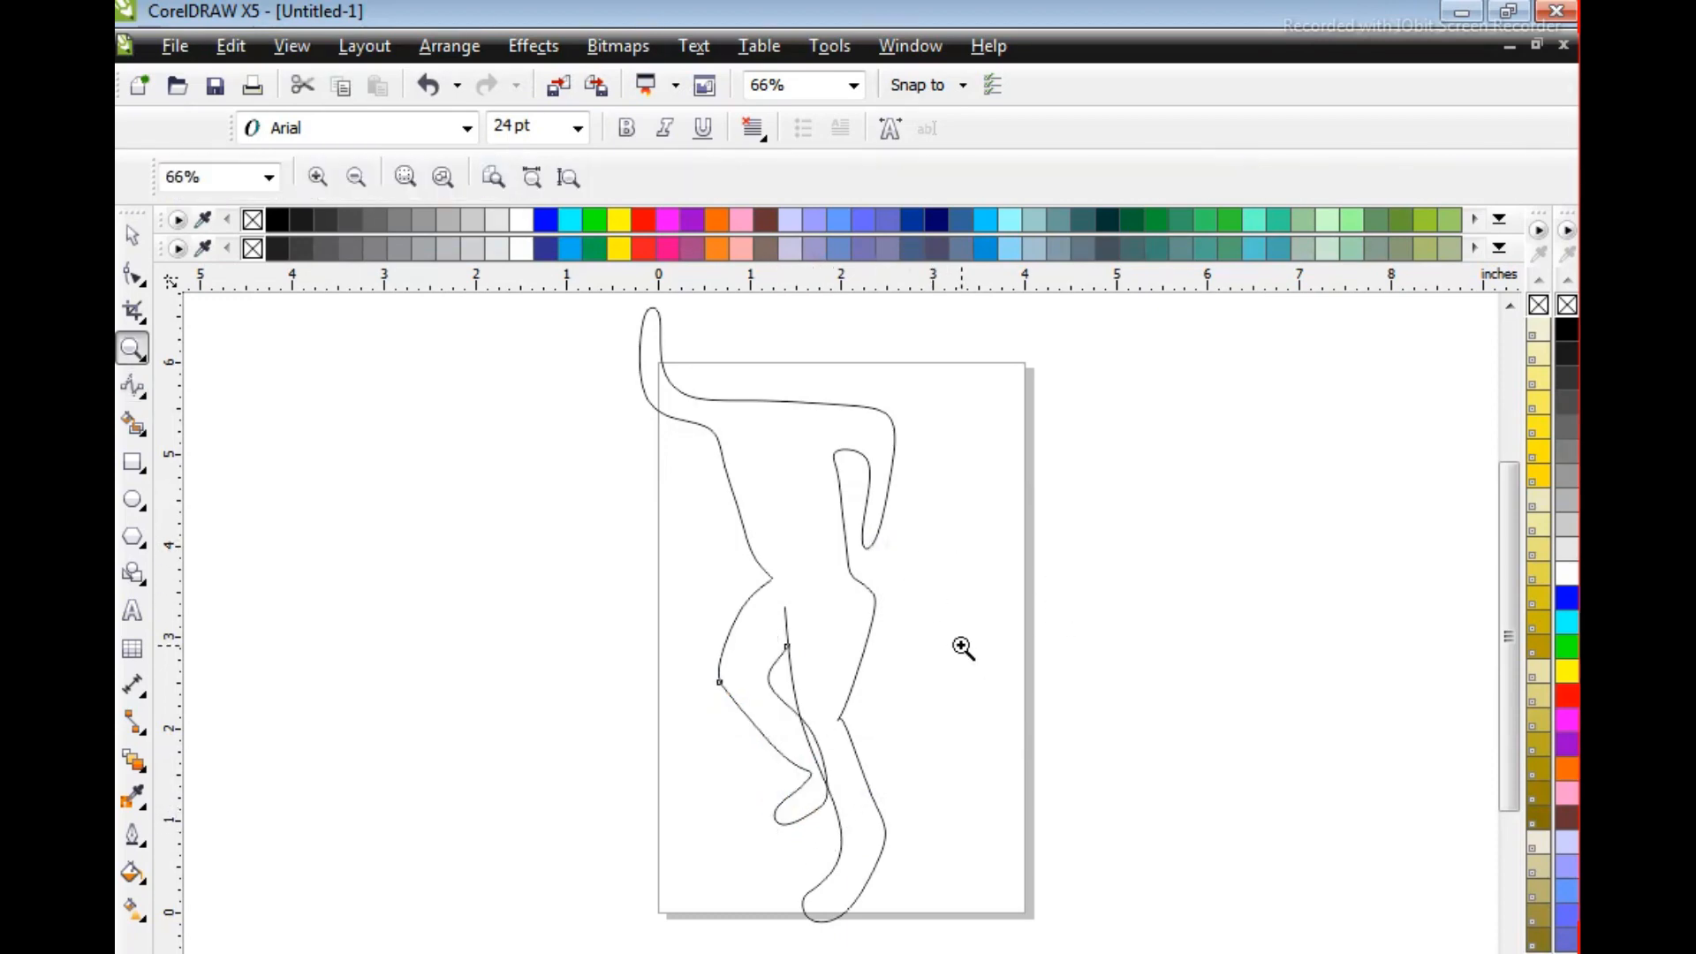
key("F3")
left_click(133, 236)
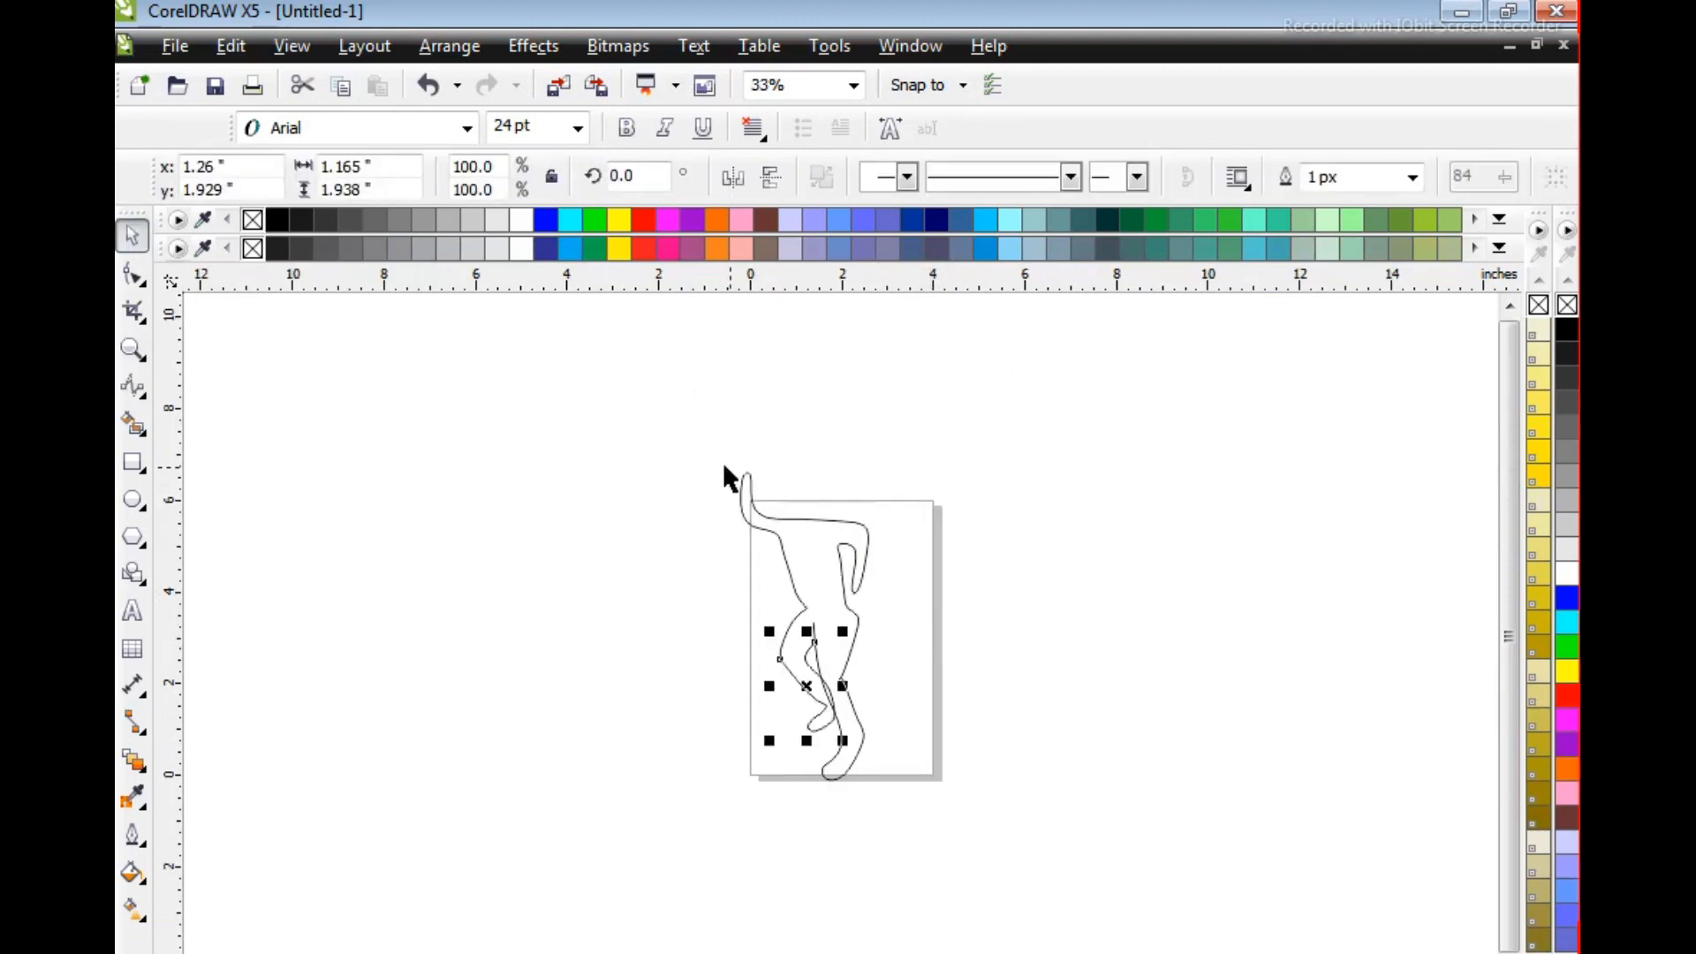
left_click_drag(704, 456, 943, 802)
left_click(1000, 177)
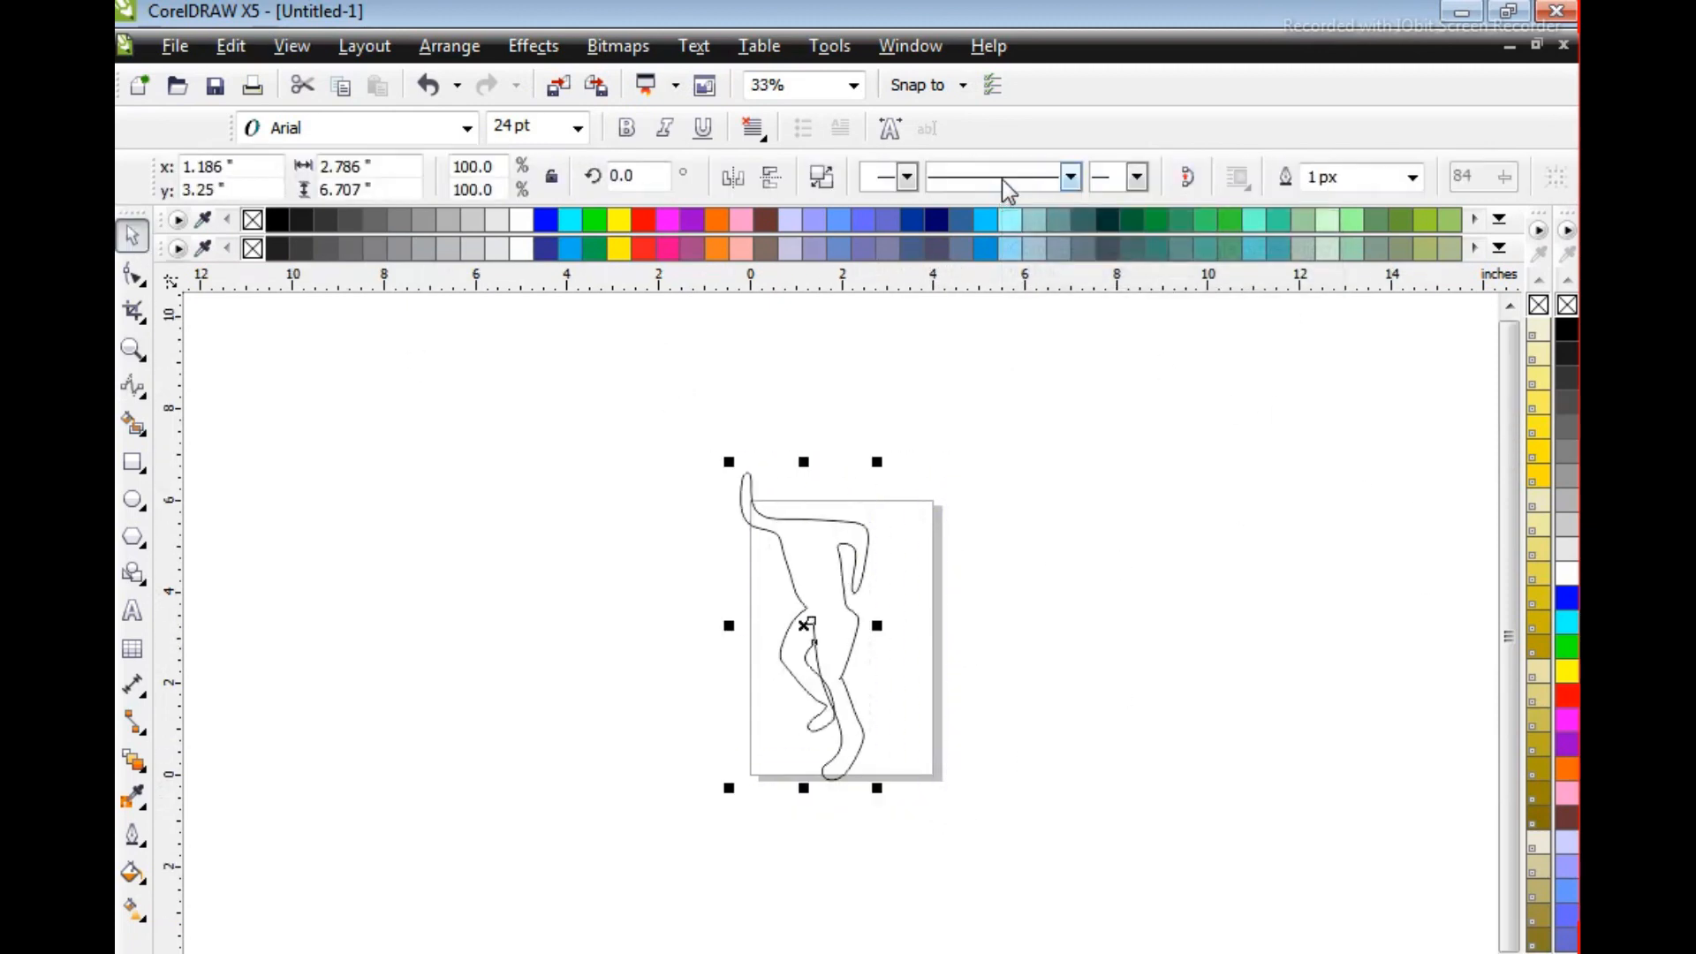
left_click(1075, 484)
Fill the enclosed body and leg areas of the figure with Smart Fill and colour them black
key("z")
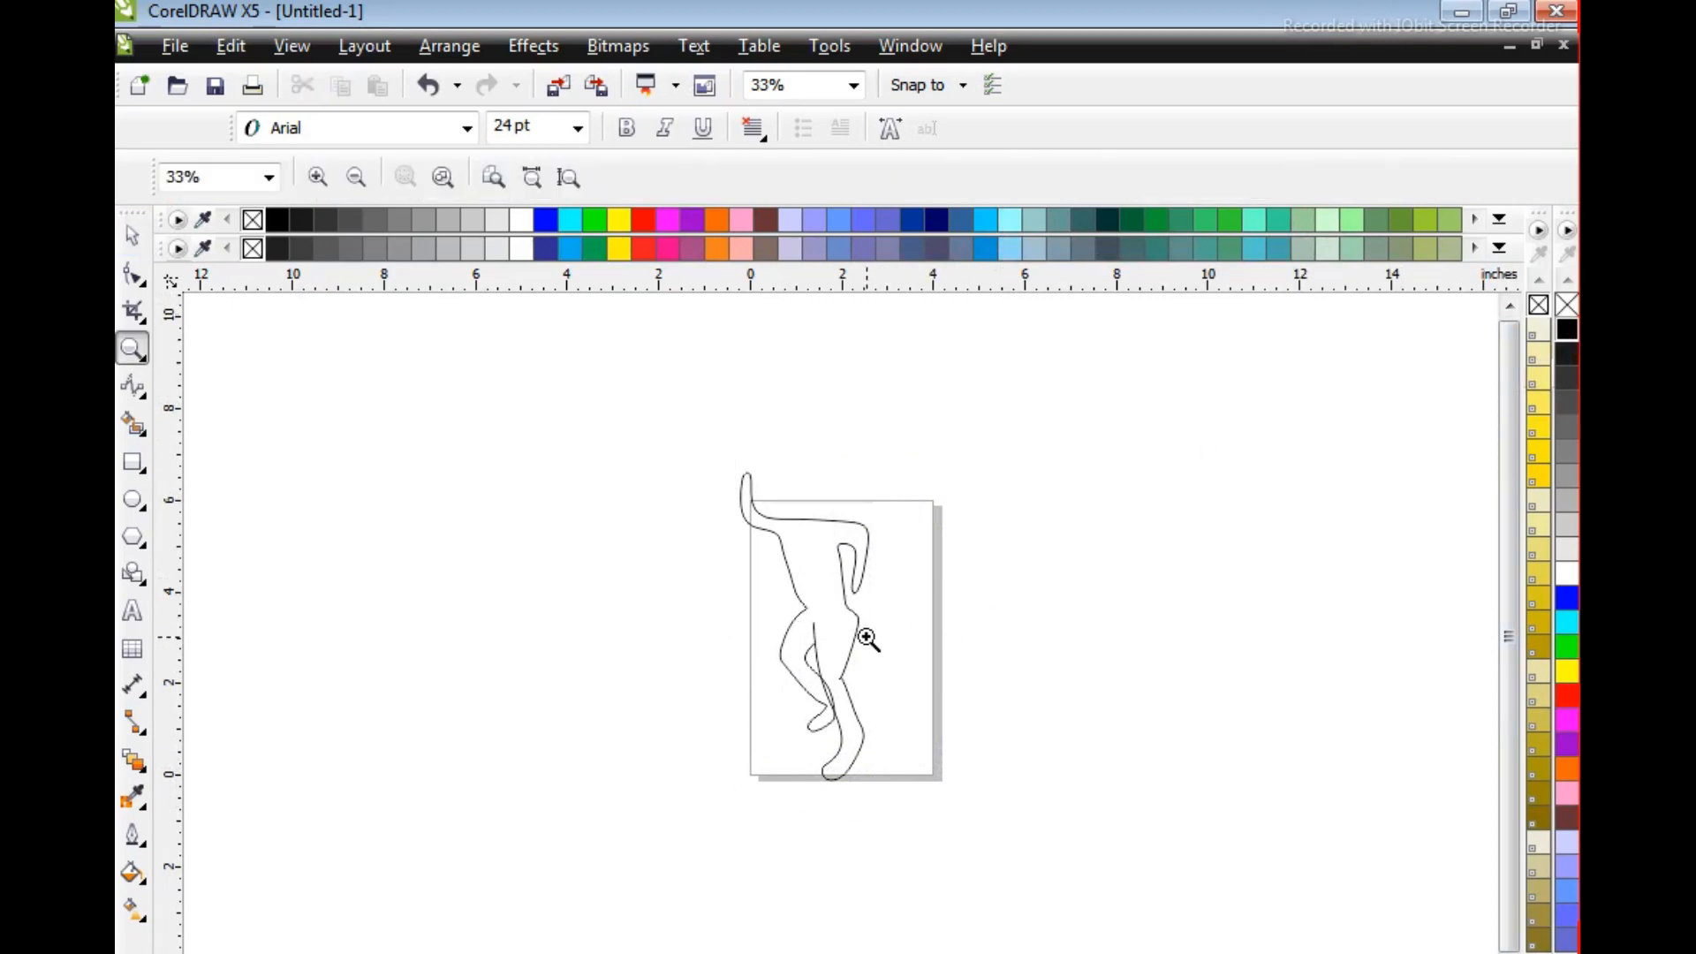
left_click_drag(704, 454, 941, 788)
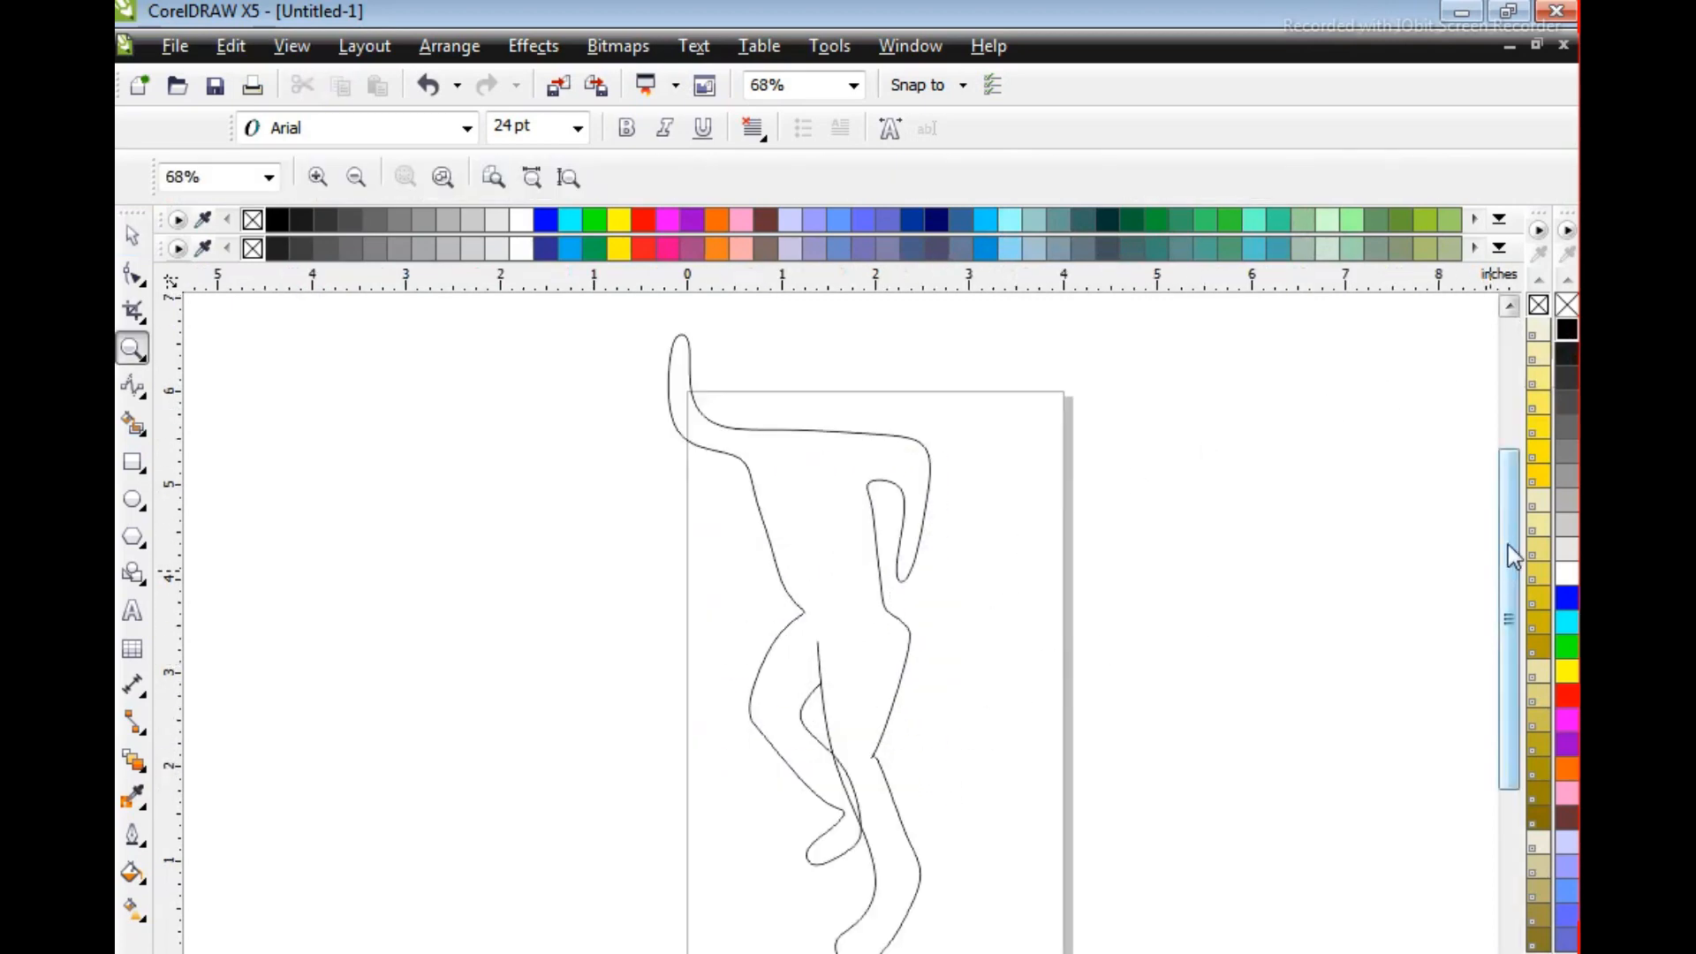
left_click_drag(1513, 554, 1513, 576)
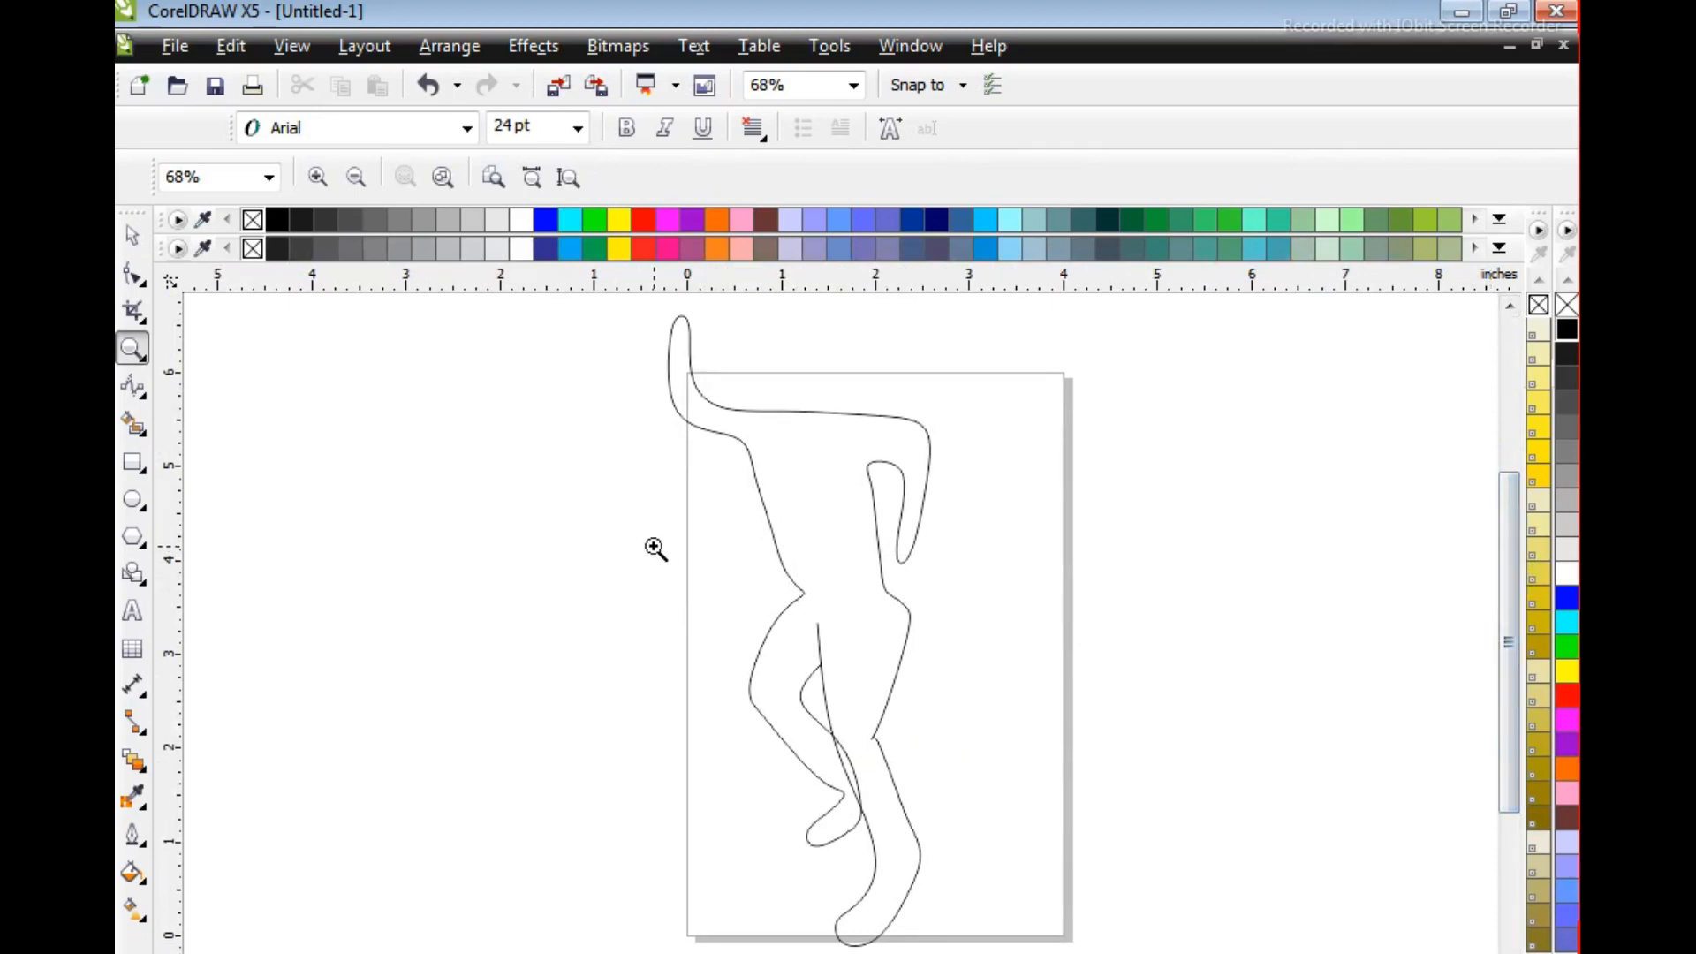
left_click(133, 425)
left_click(853, 488)
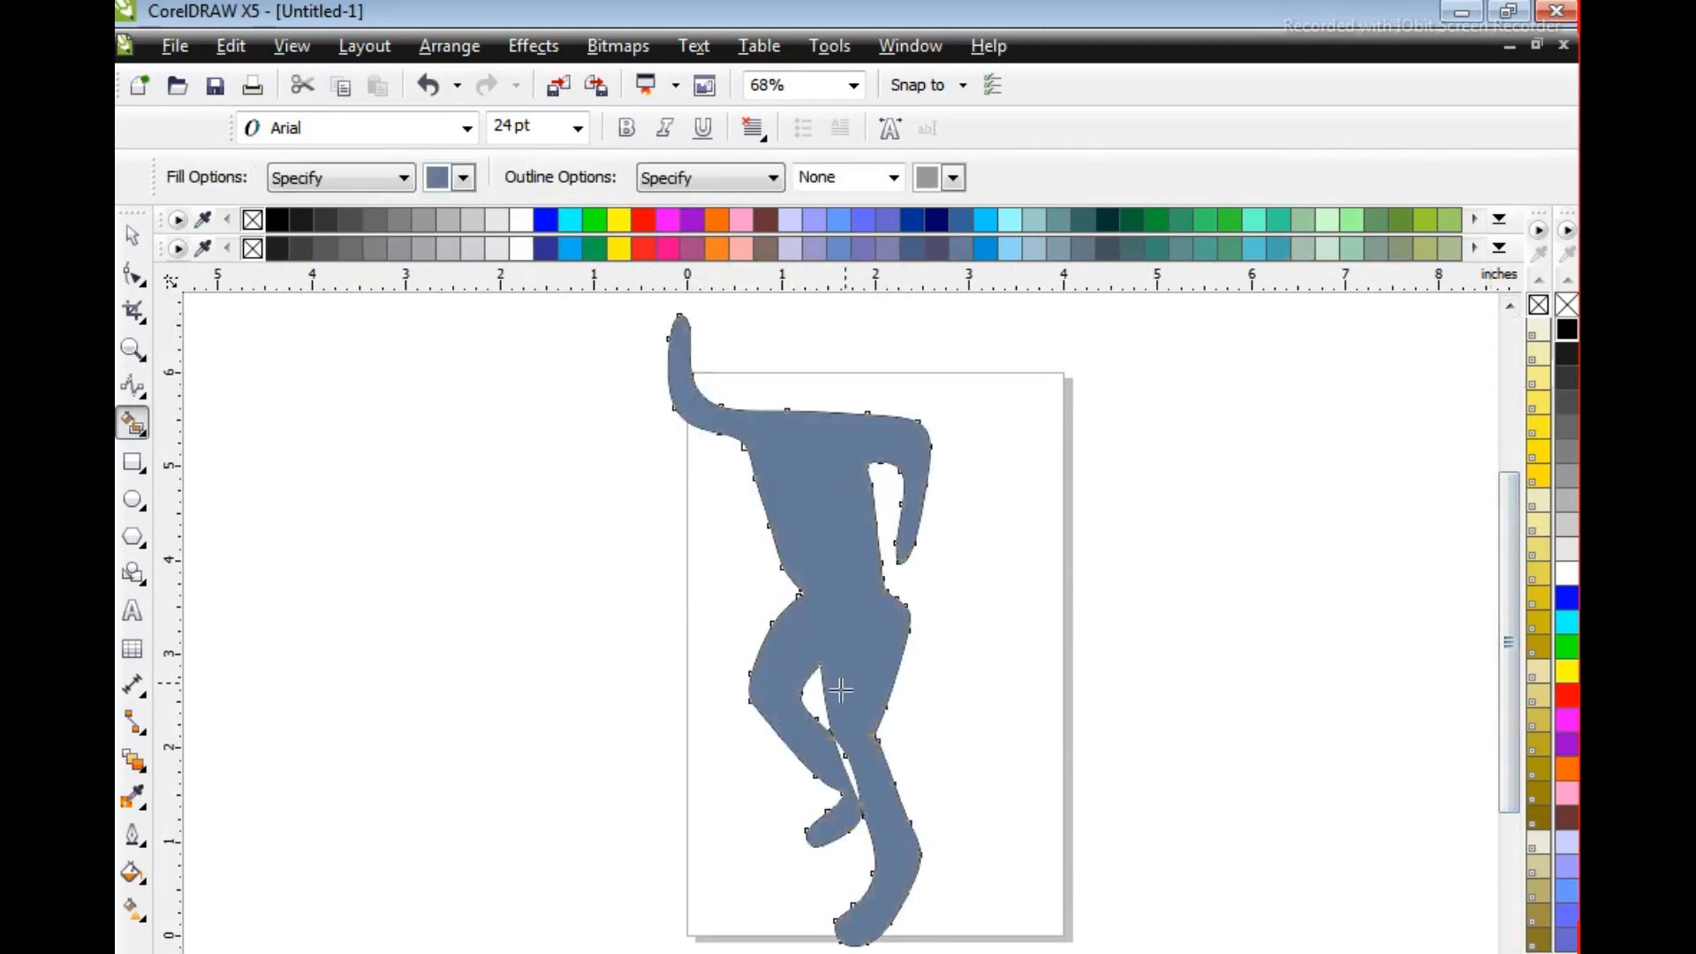
left_click(846, 765)
left_click(1567, 330)
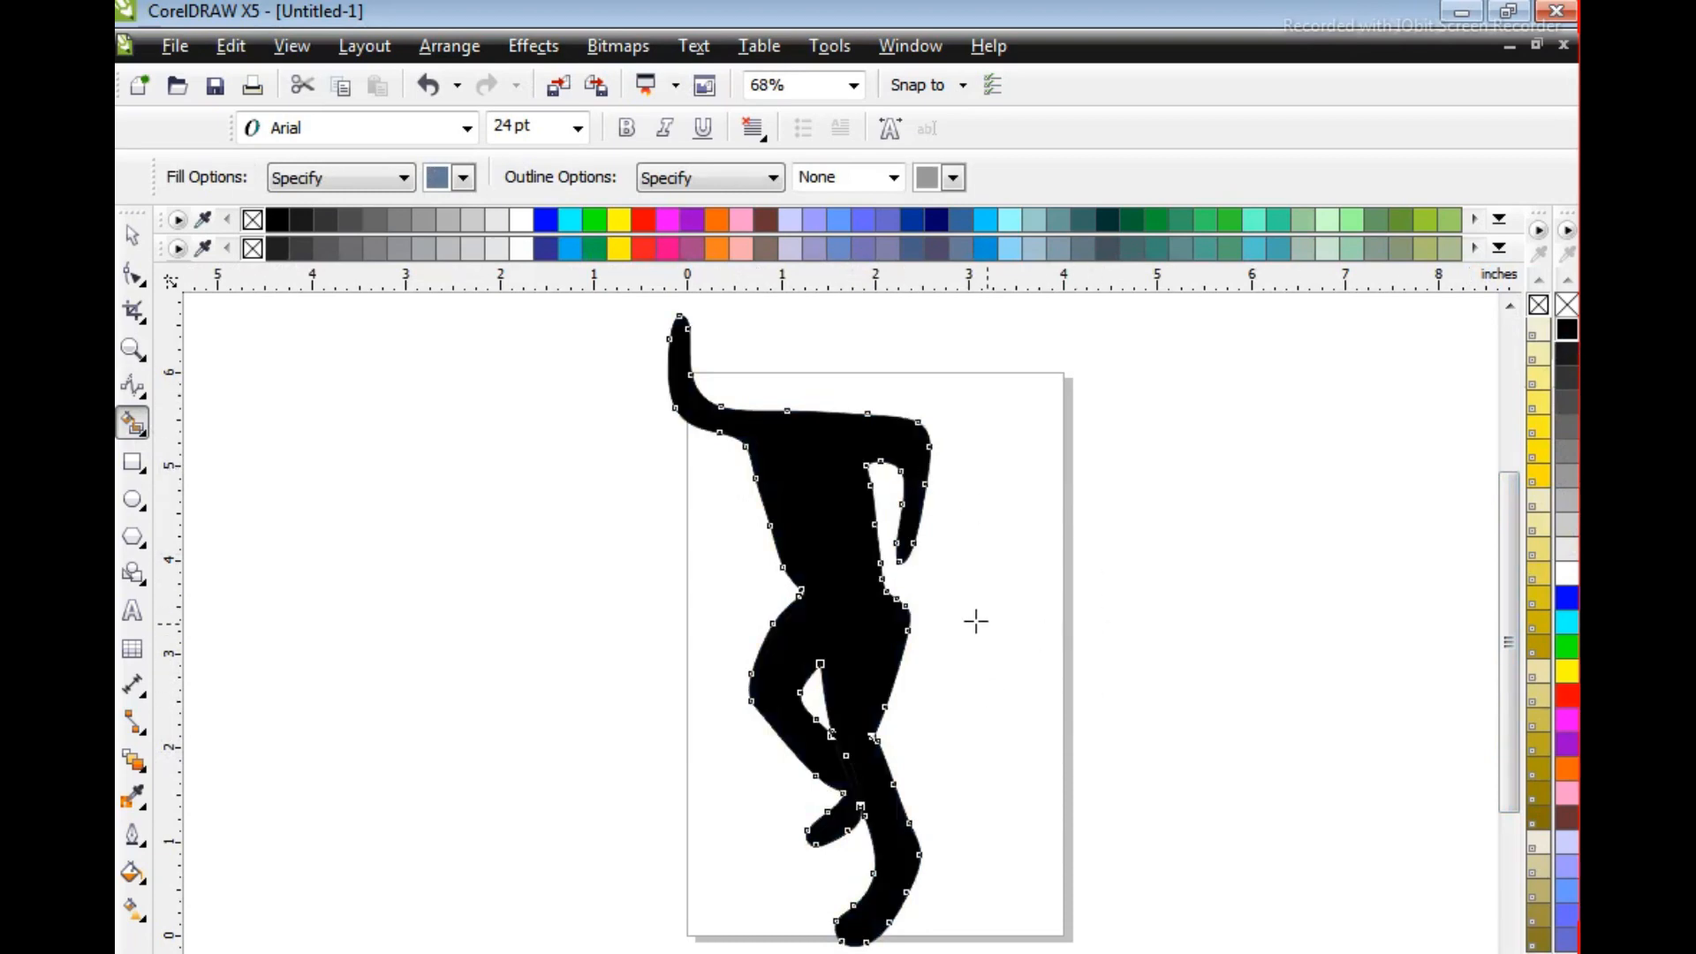
Select all the curves and filled pieces of the figure and group them into one object
left_click(132, 236)
left_click(432, 505)
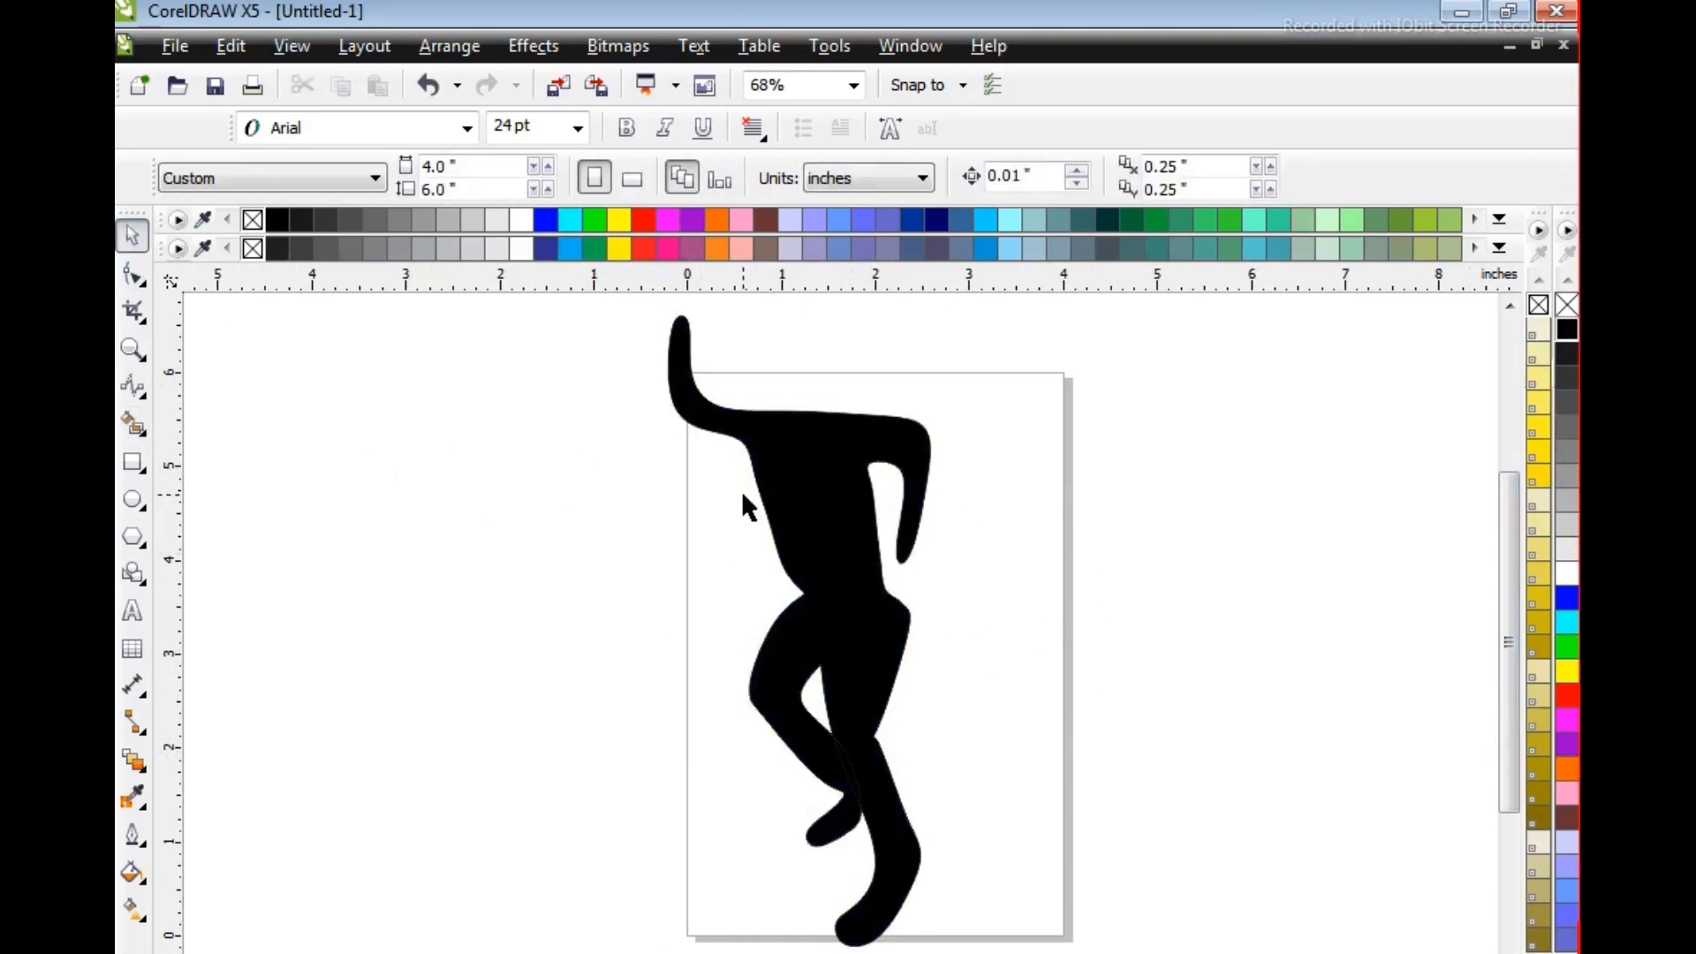
key("z")
right_click(714, 515)
left_click(133, 234)
left_click_drag(710, 448, 916, 800)
left_click(1090, 842)
left_click(828, 617)
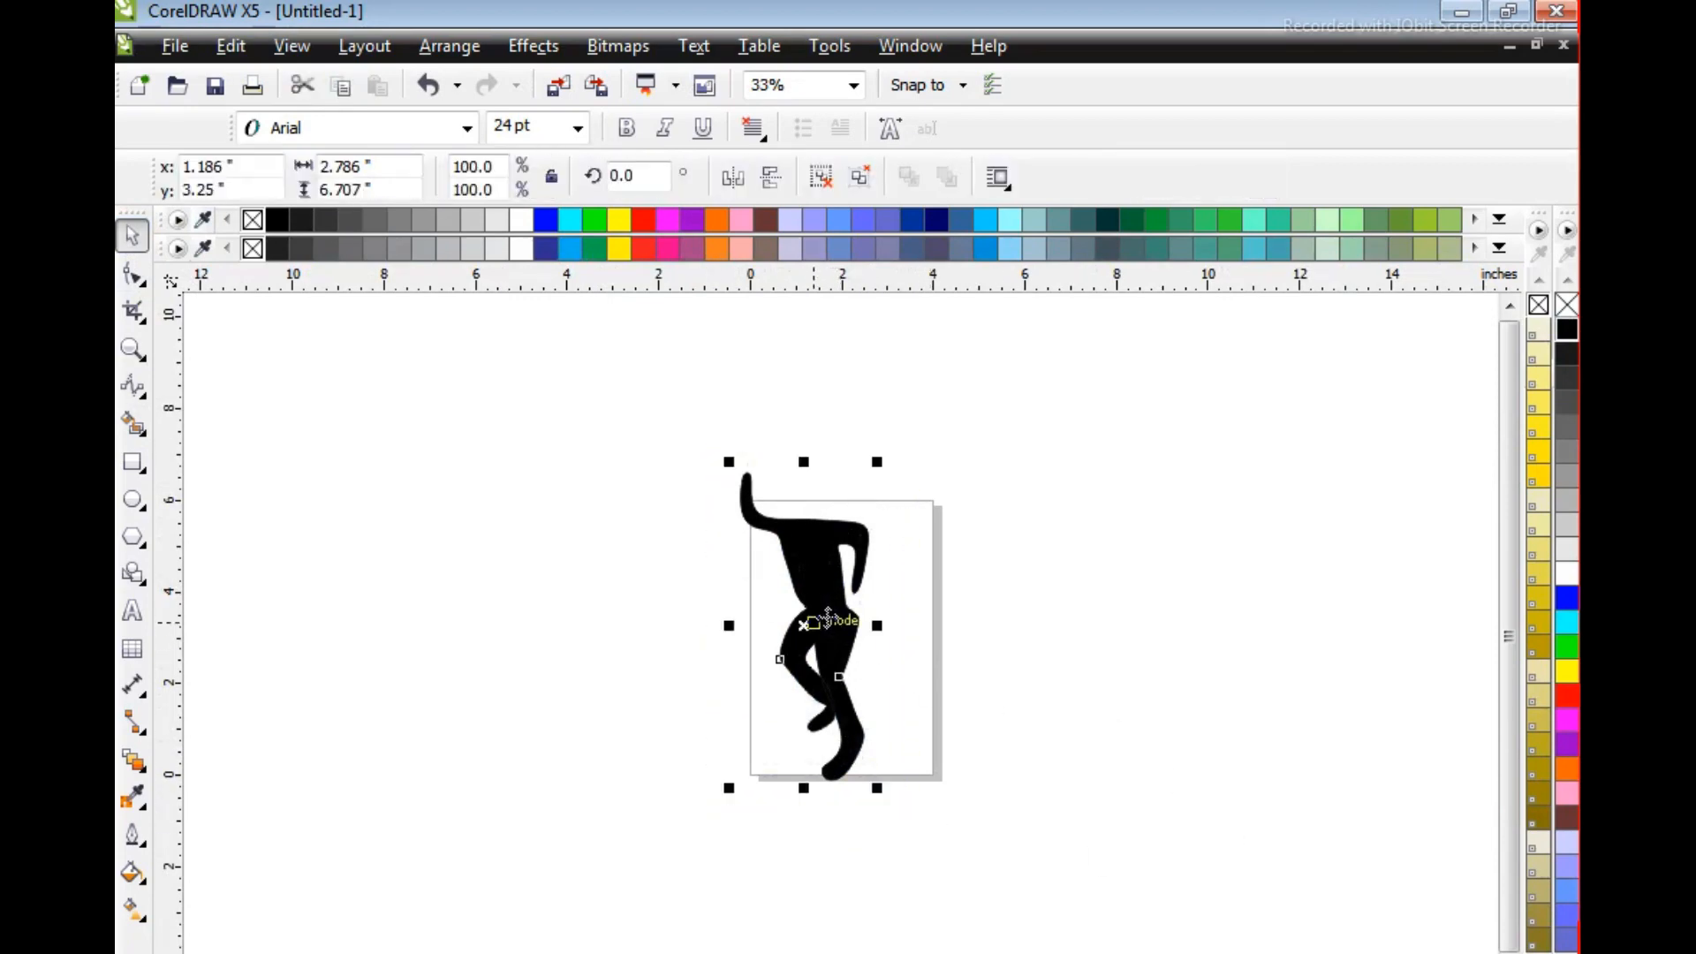
key("z")
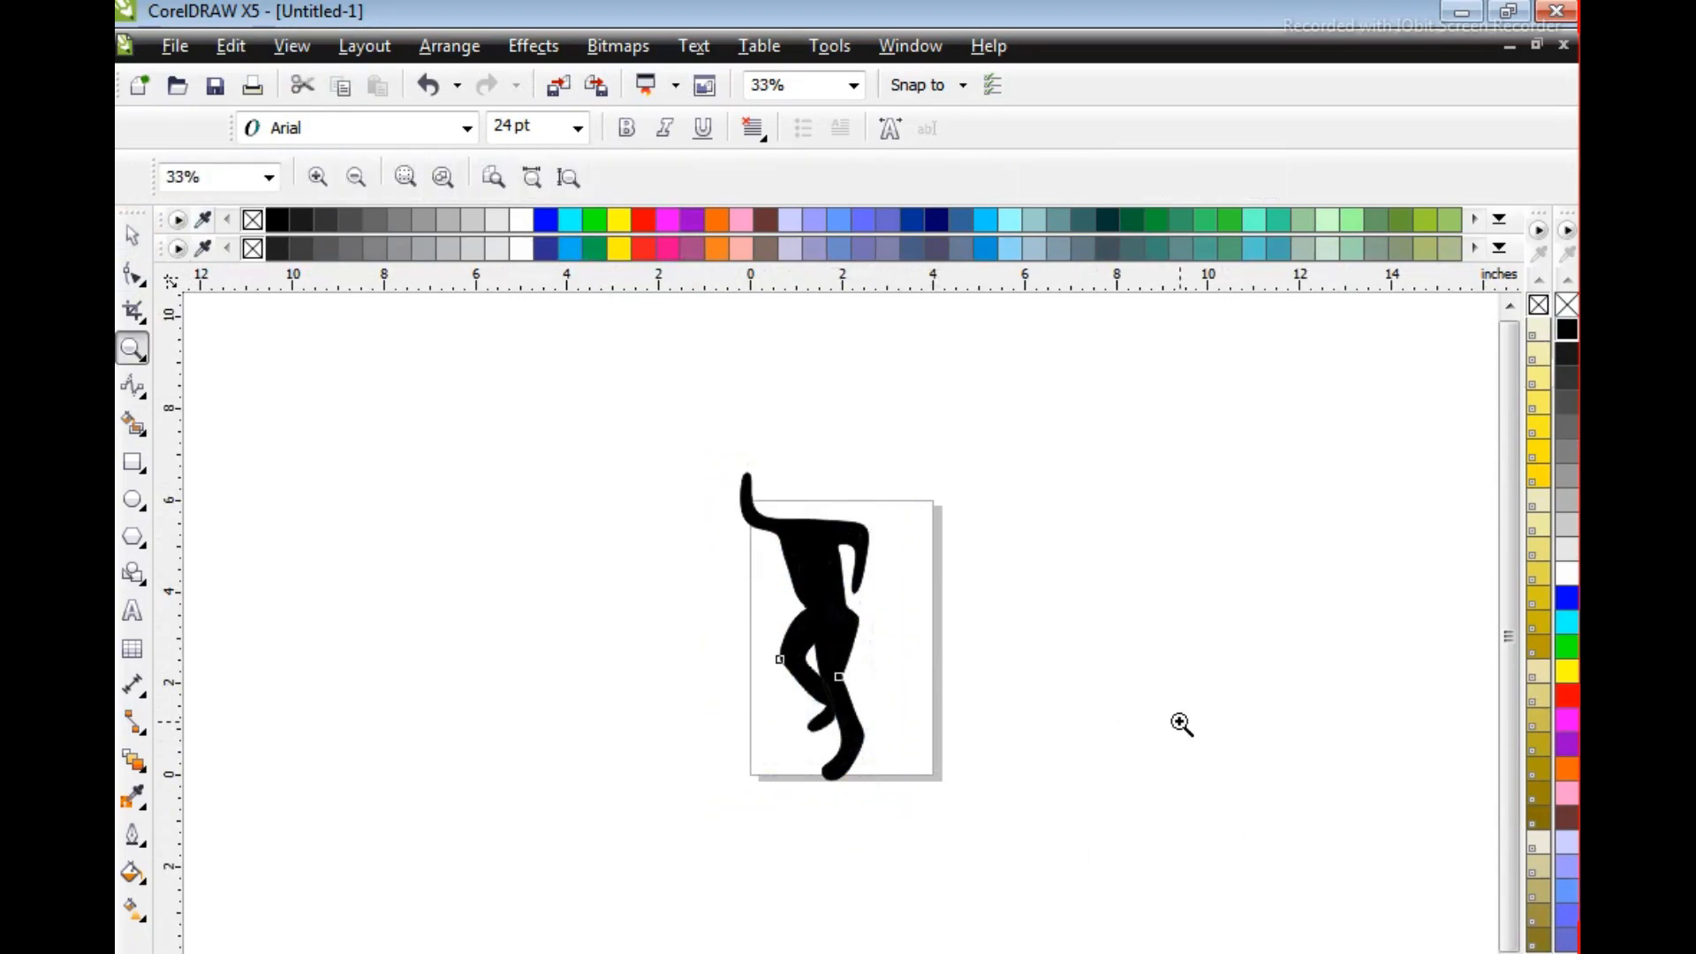
left_click_drag(714, 459, 915, 812)
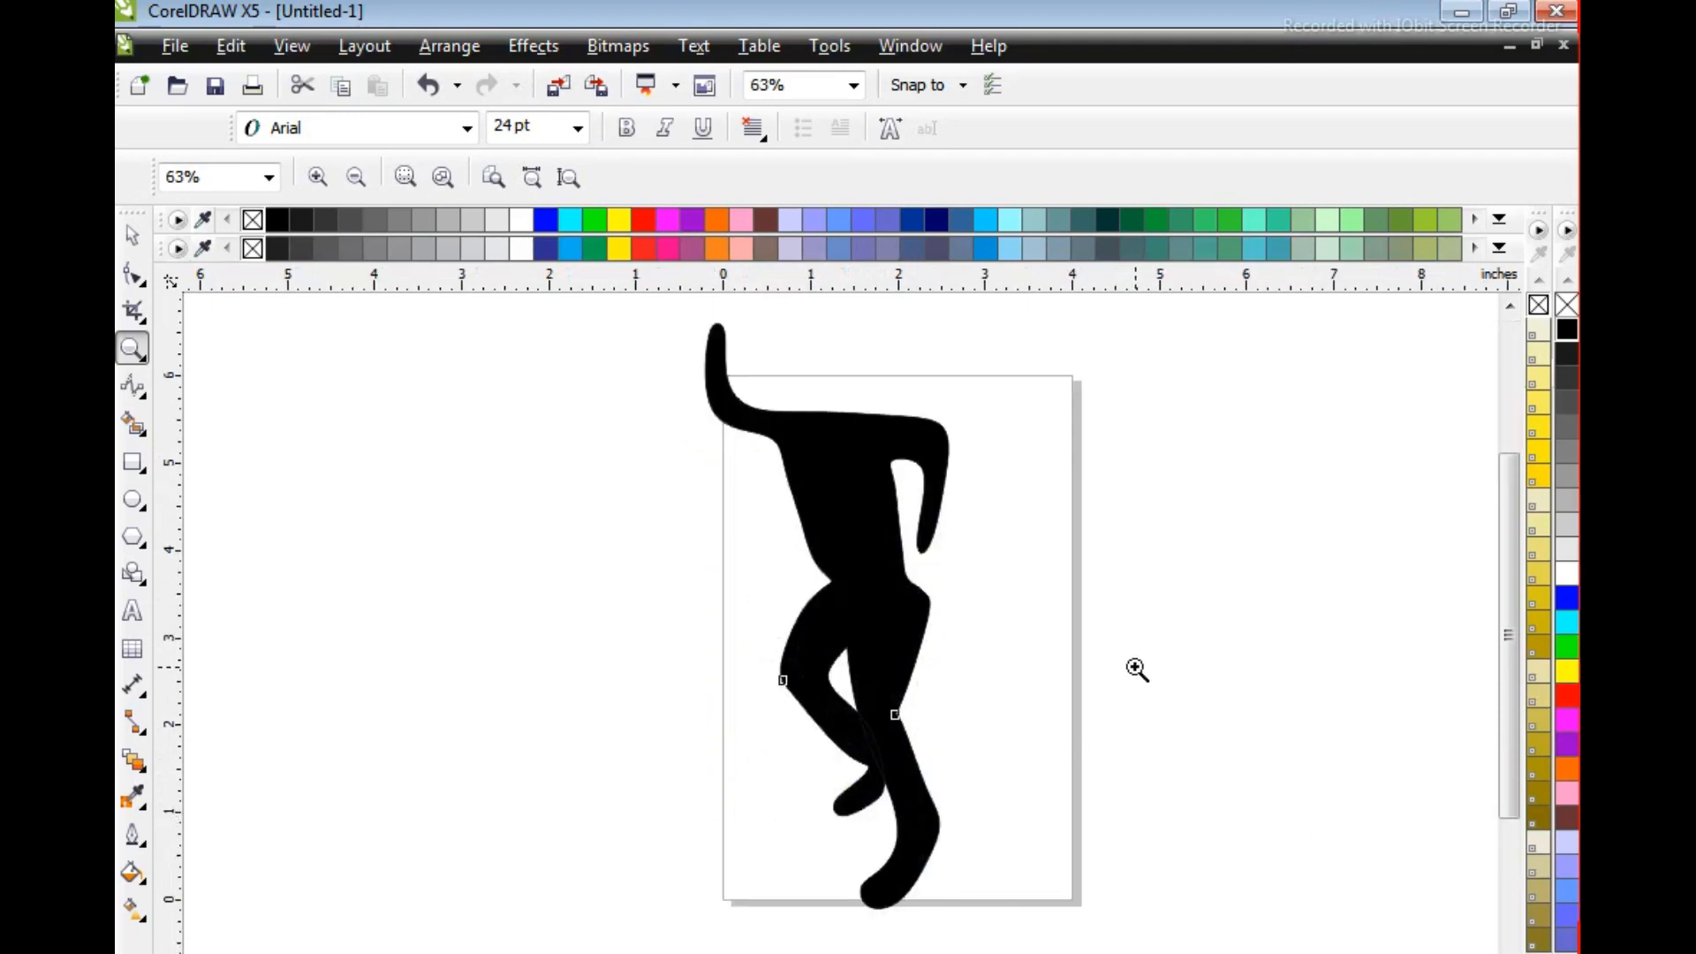
left_click_drag(682, 330, 1020, 925)
left_click_drag(734, 486, 873, 734)
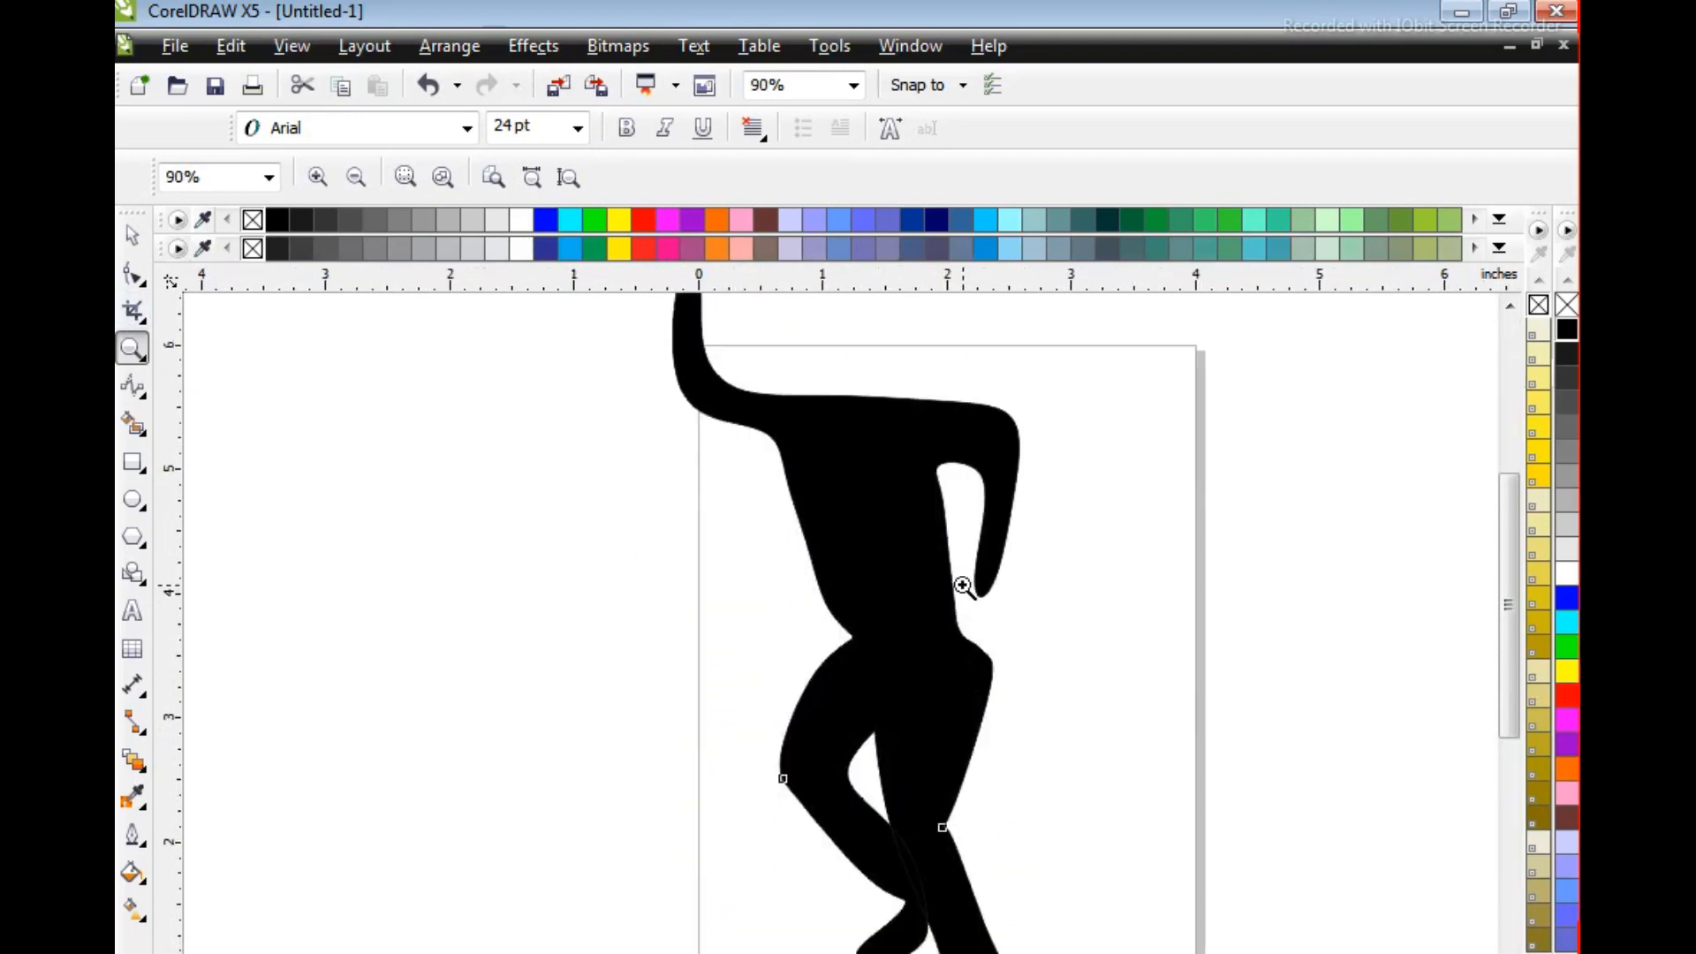
right_click(767, 503)
key("space")
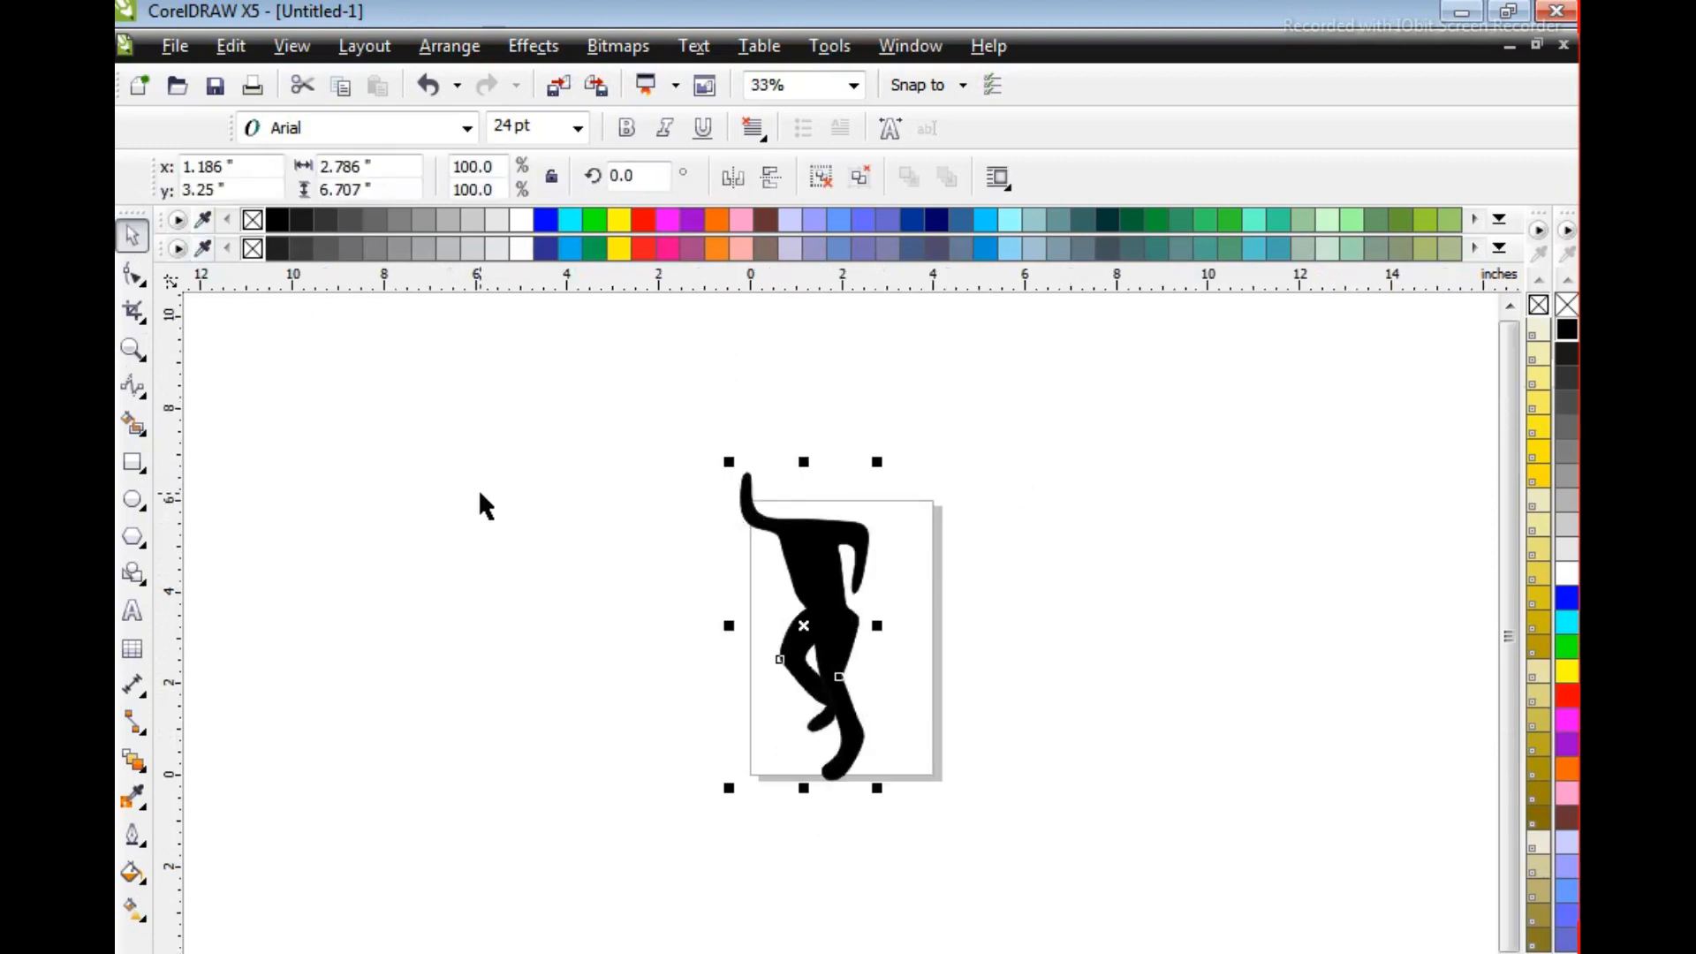
Draw an ellipse about 0.88 by 1.71 inches above the shoulders as the head, then tilt and move it towards the raised arm
left_click(138, 502)
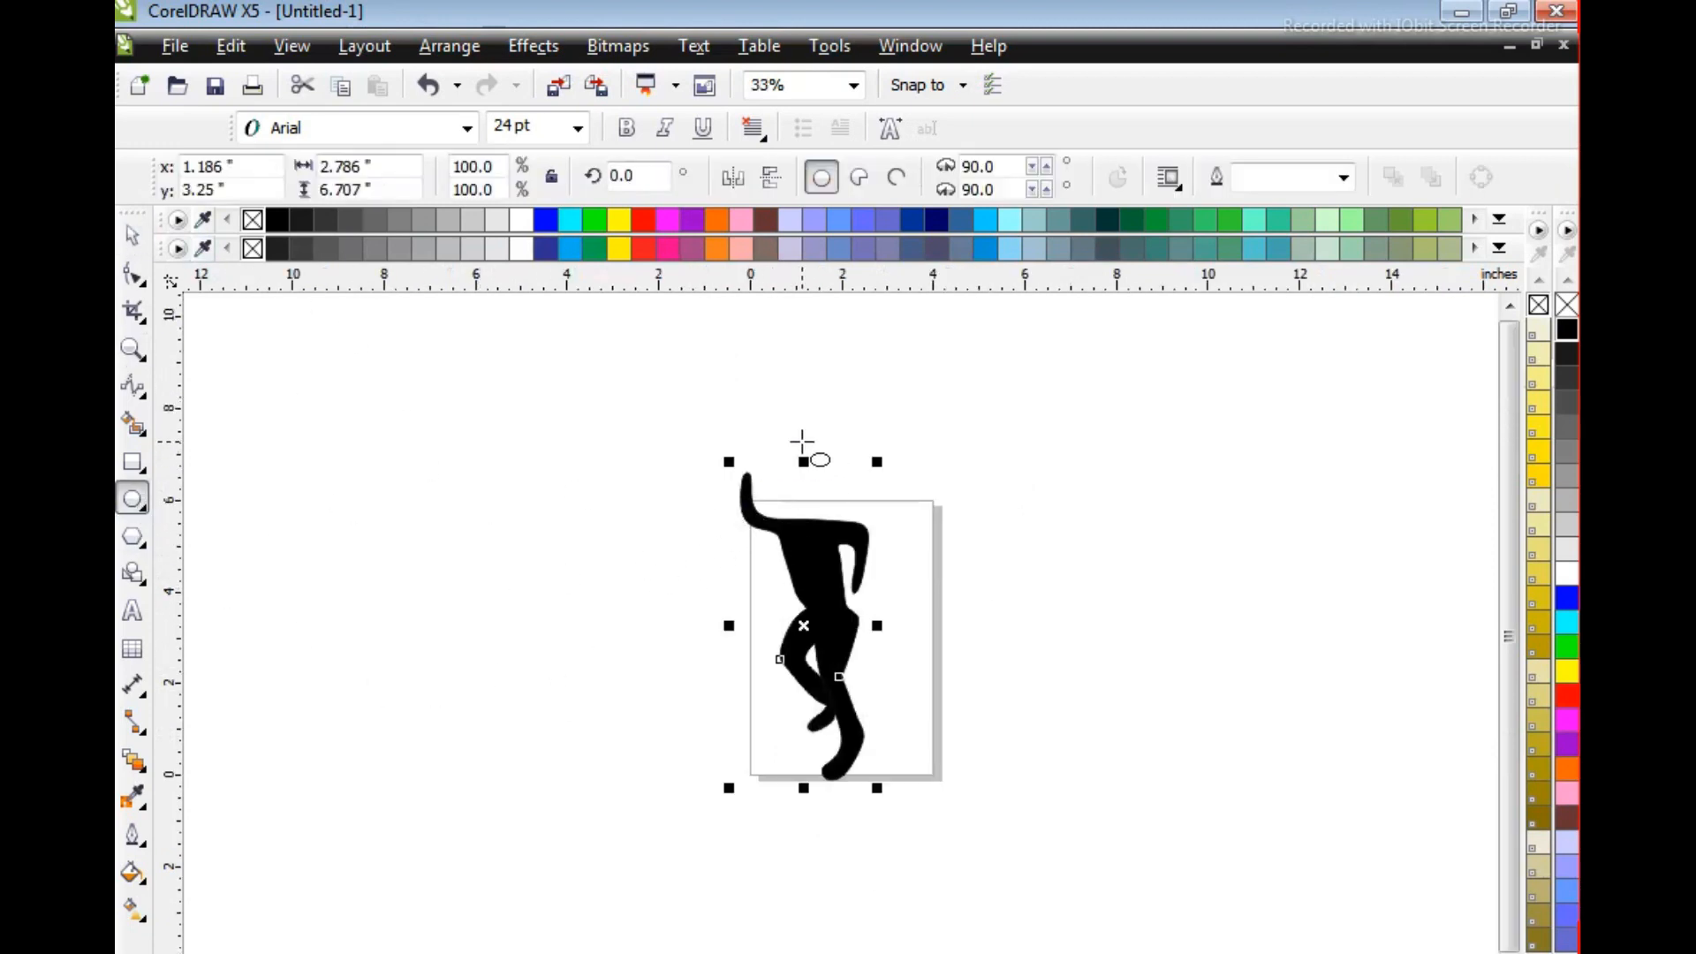
mouse_move(799, 440)
left_mouse_down()
mouse_move(819, 518)
mouse_move(849, 479)
left_mouse_up()
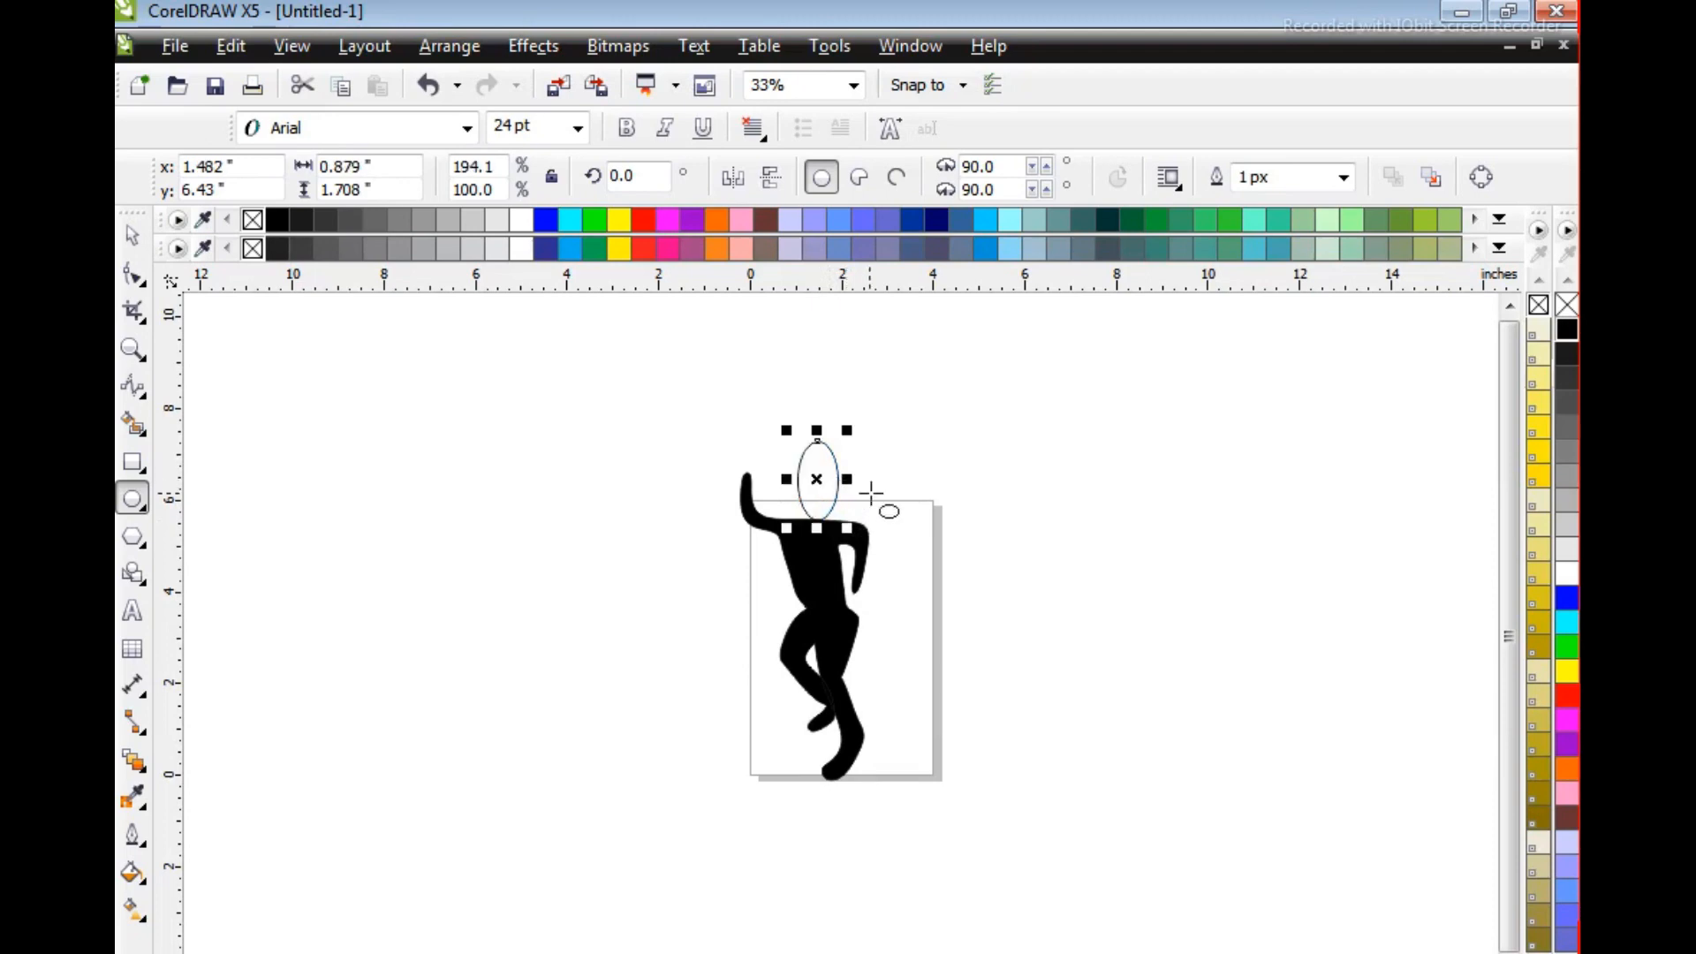
left_click(132, 234)
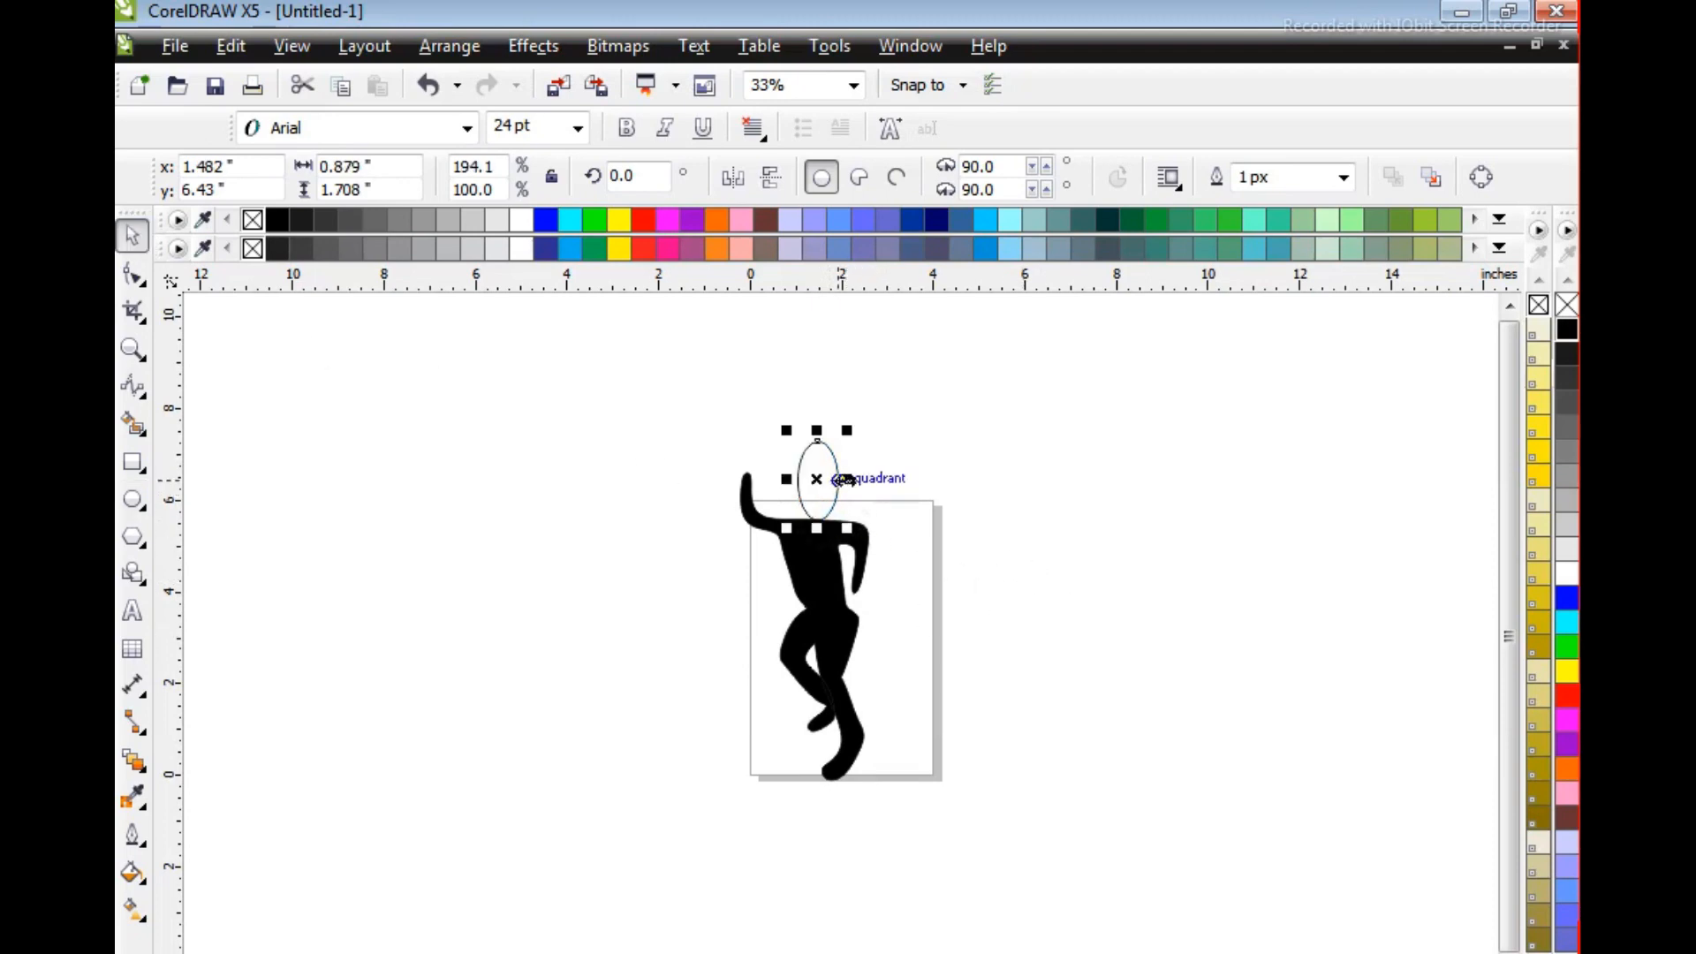
left_click(839, 478)
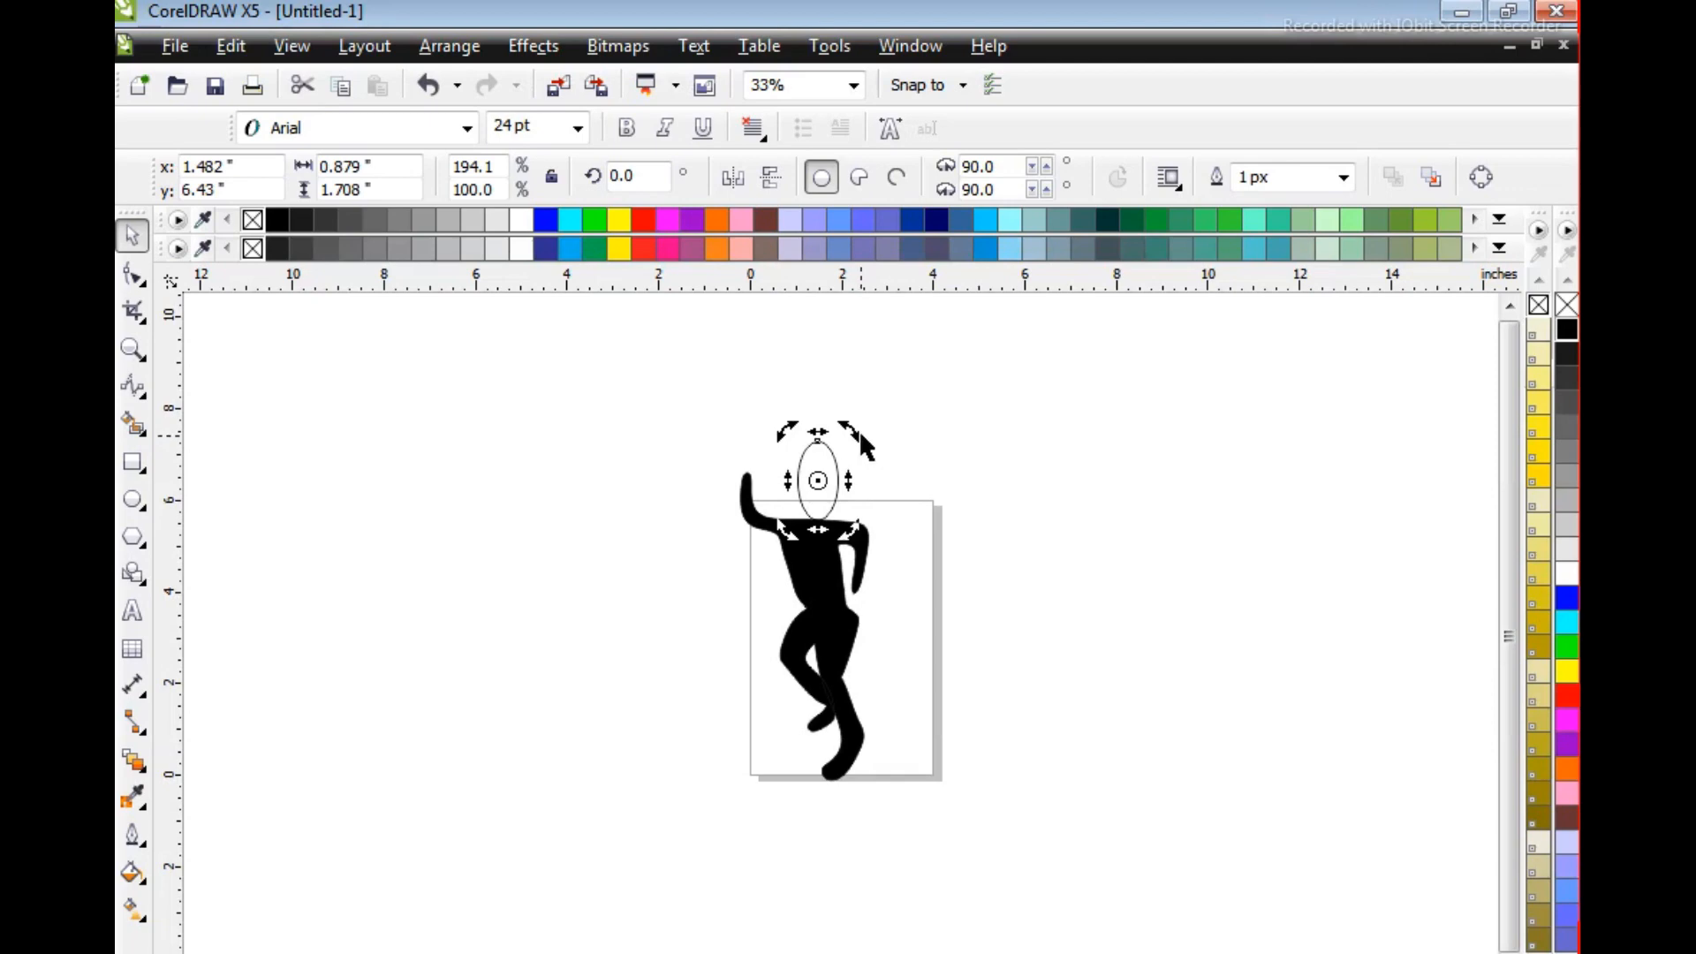
left_click_drag(857, 434, 798, 466)
left_click(1205, 537)
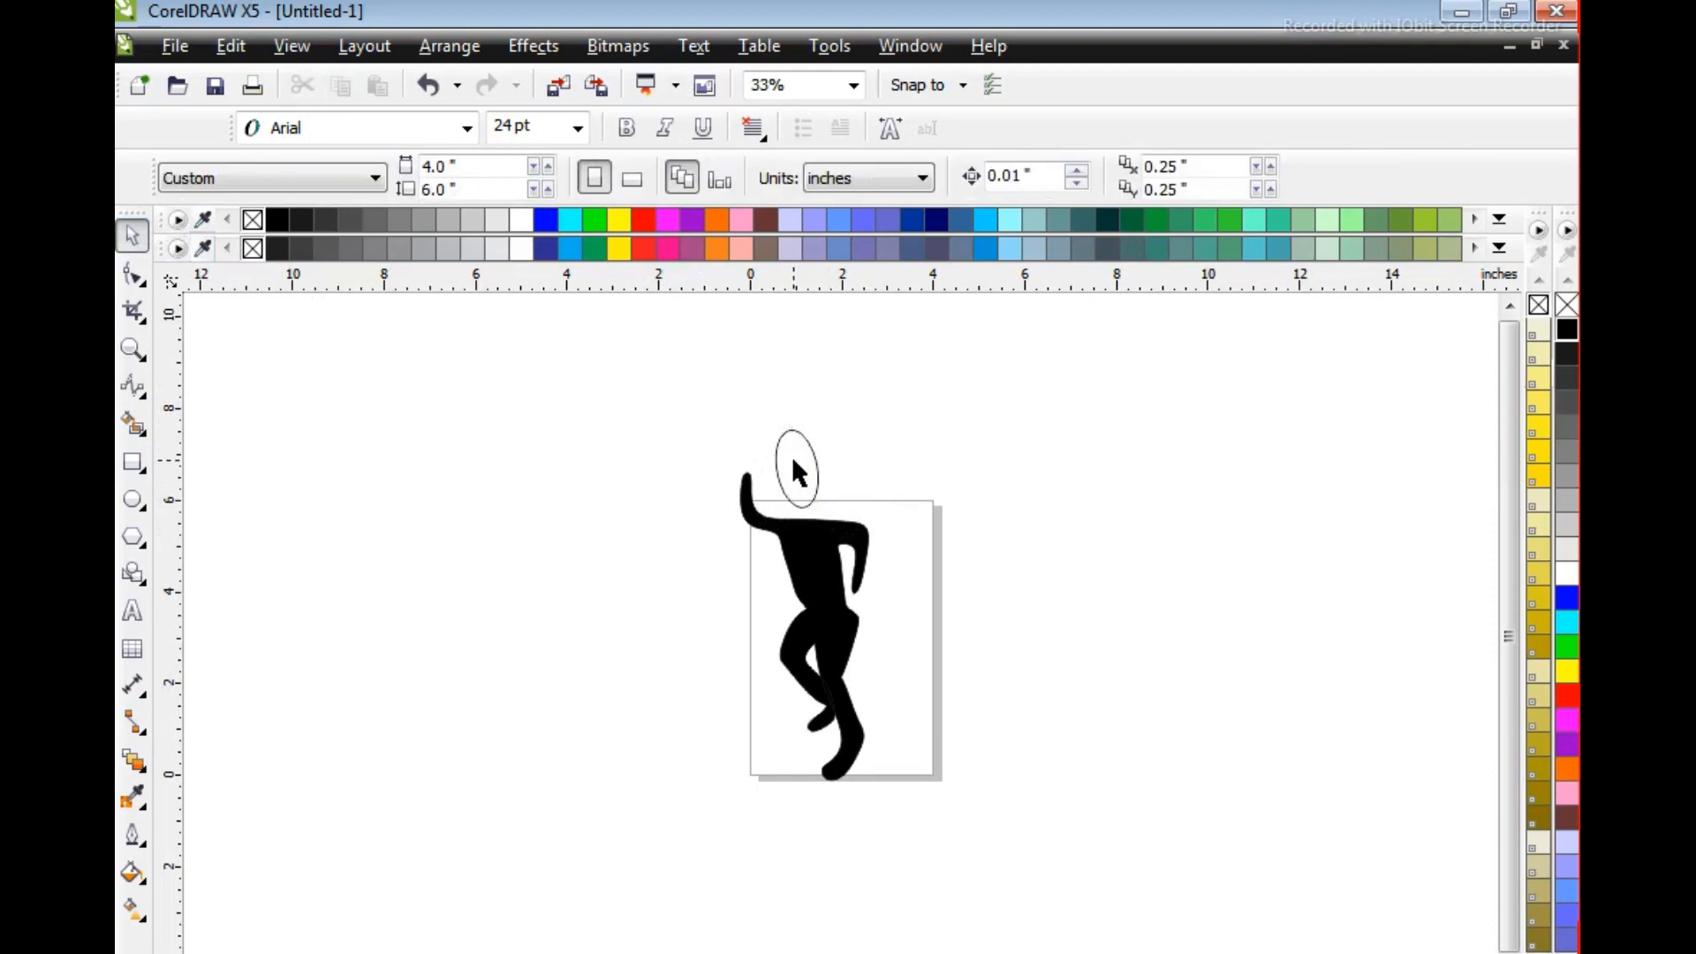
Fill the head ellipse with black
left_click(794, 461)
left_click(1573, 333)
left_click(1189, 588)
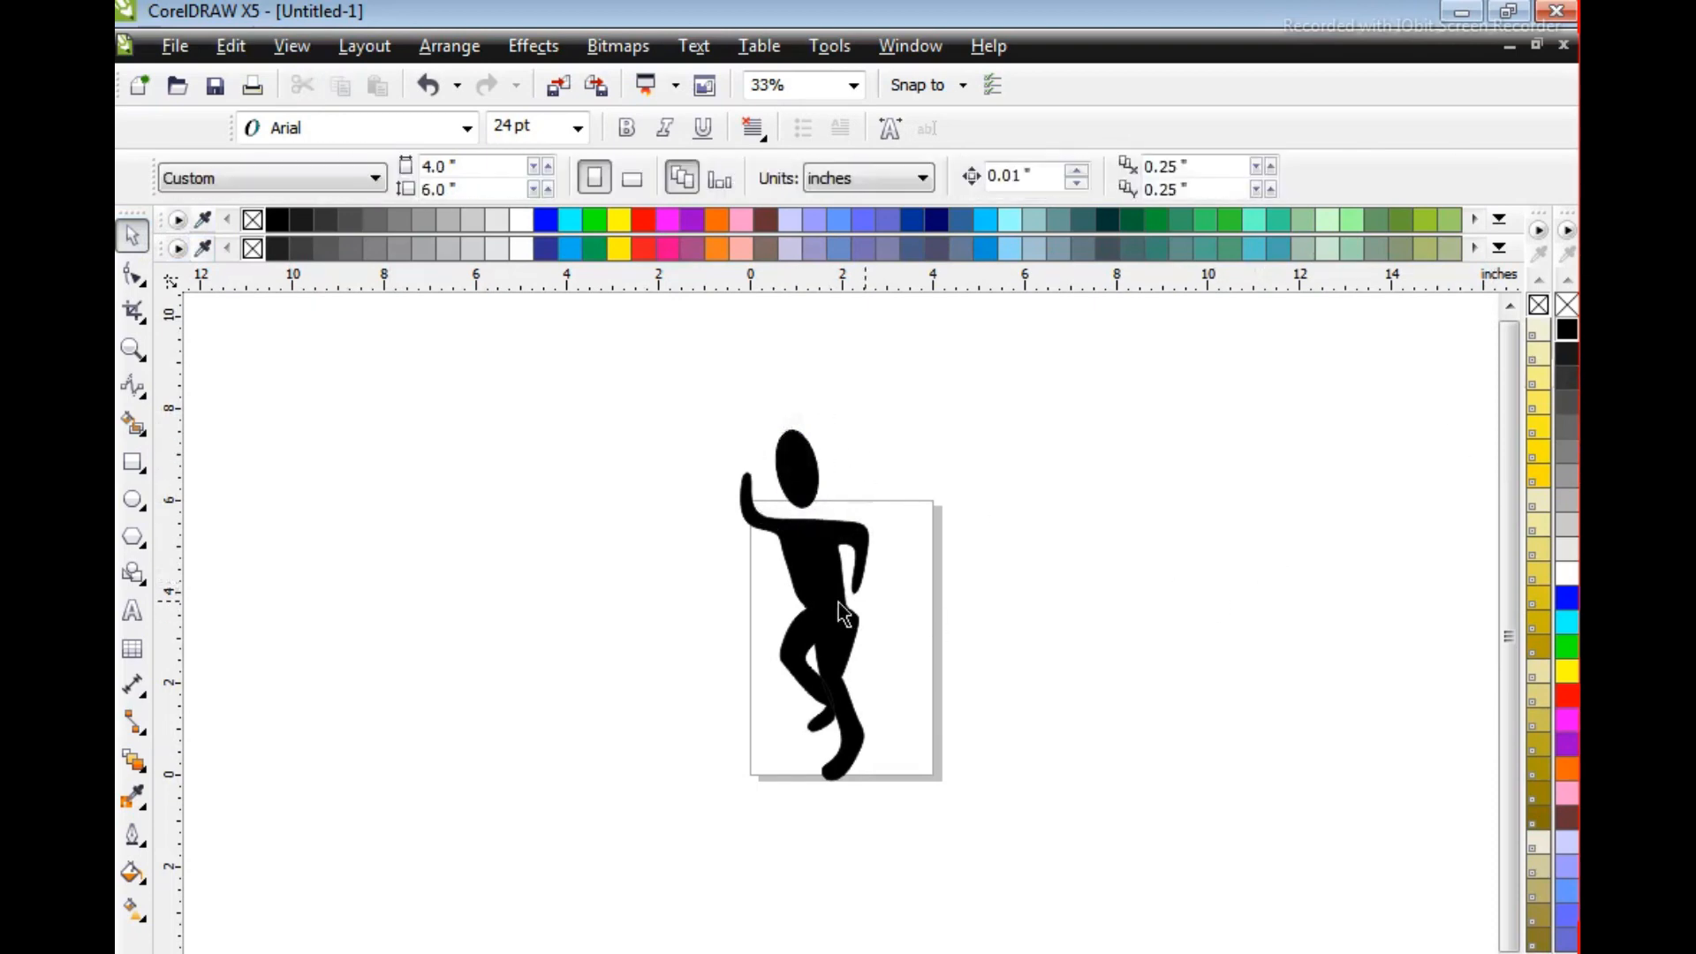
left_click_drag(710, 426, 934, 805)
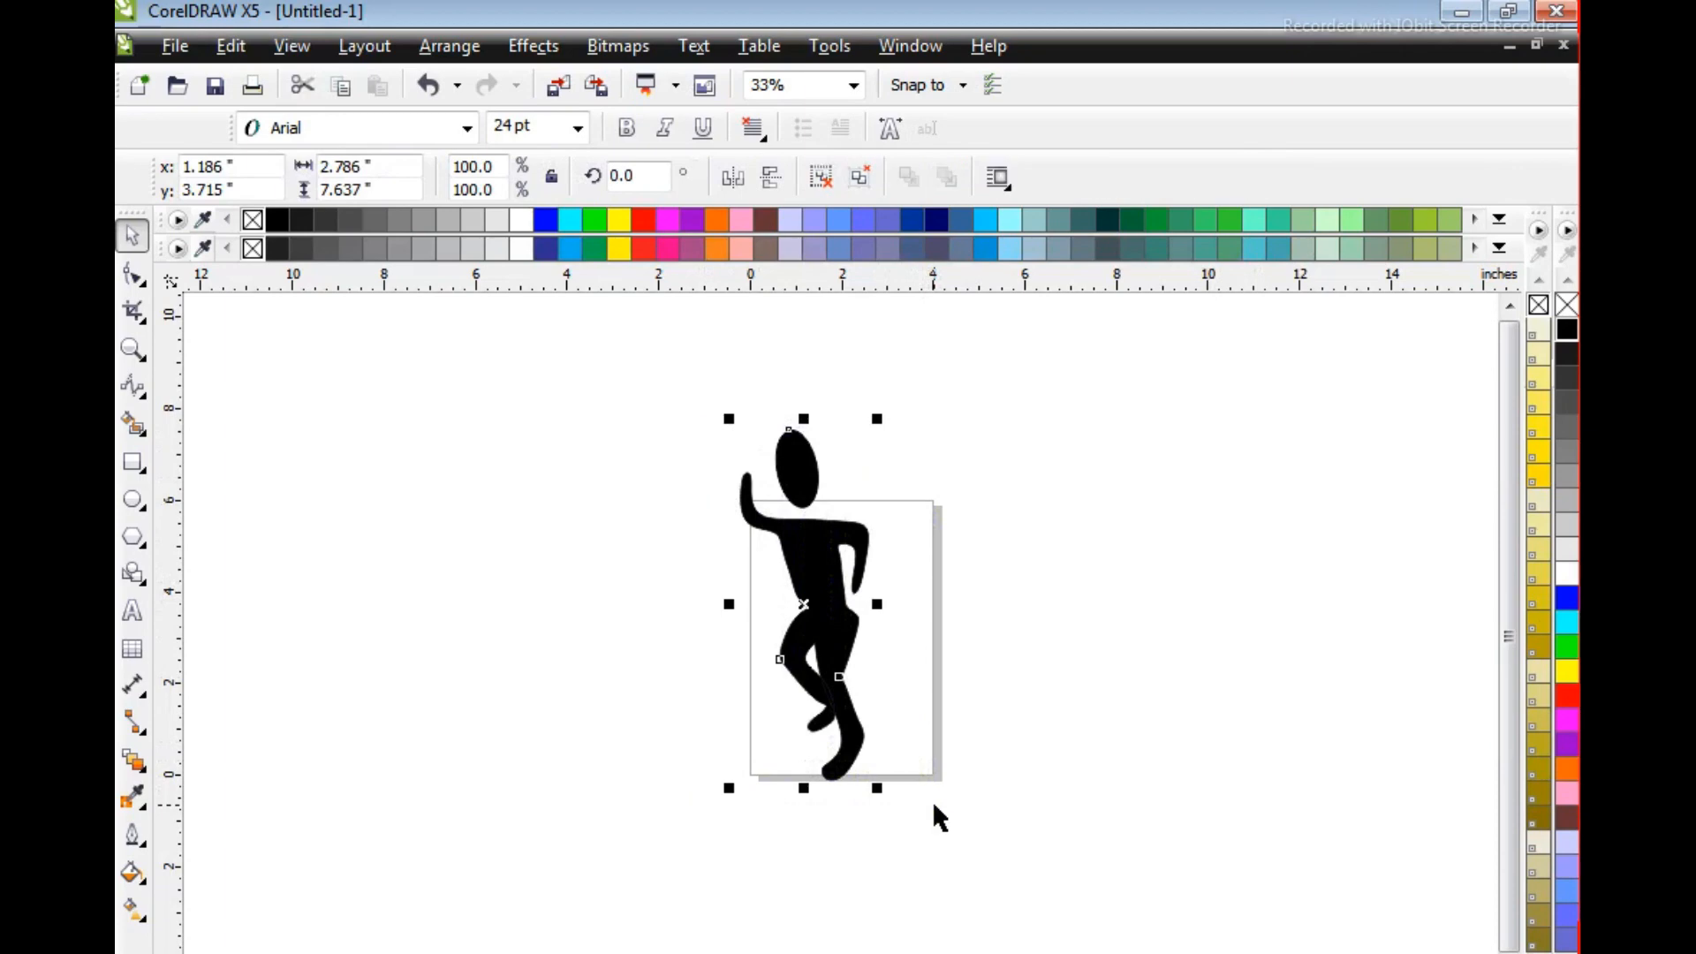
left_click(968, 734)
key("z")
left_click_drag(712, 425, 927, 806)
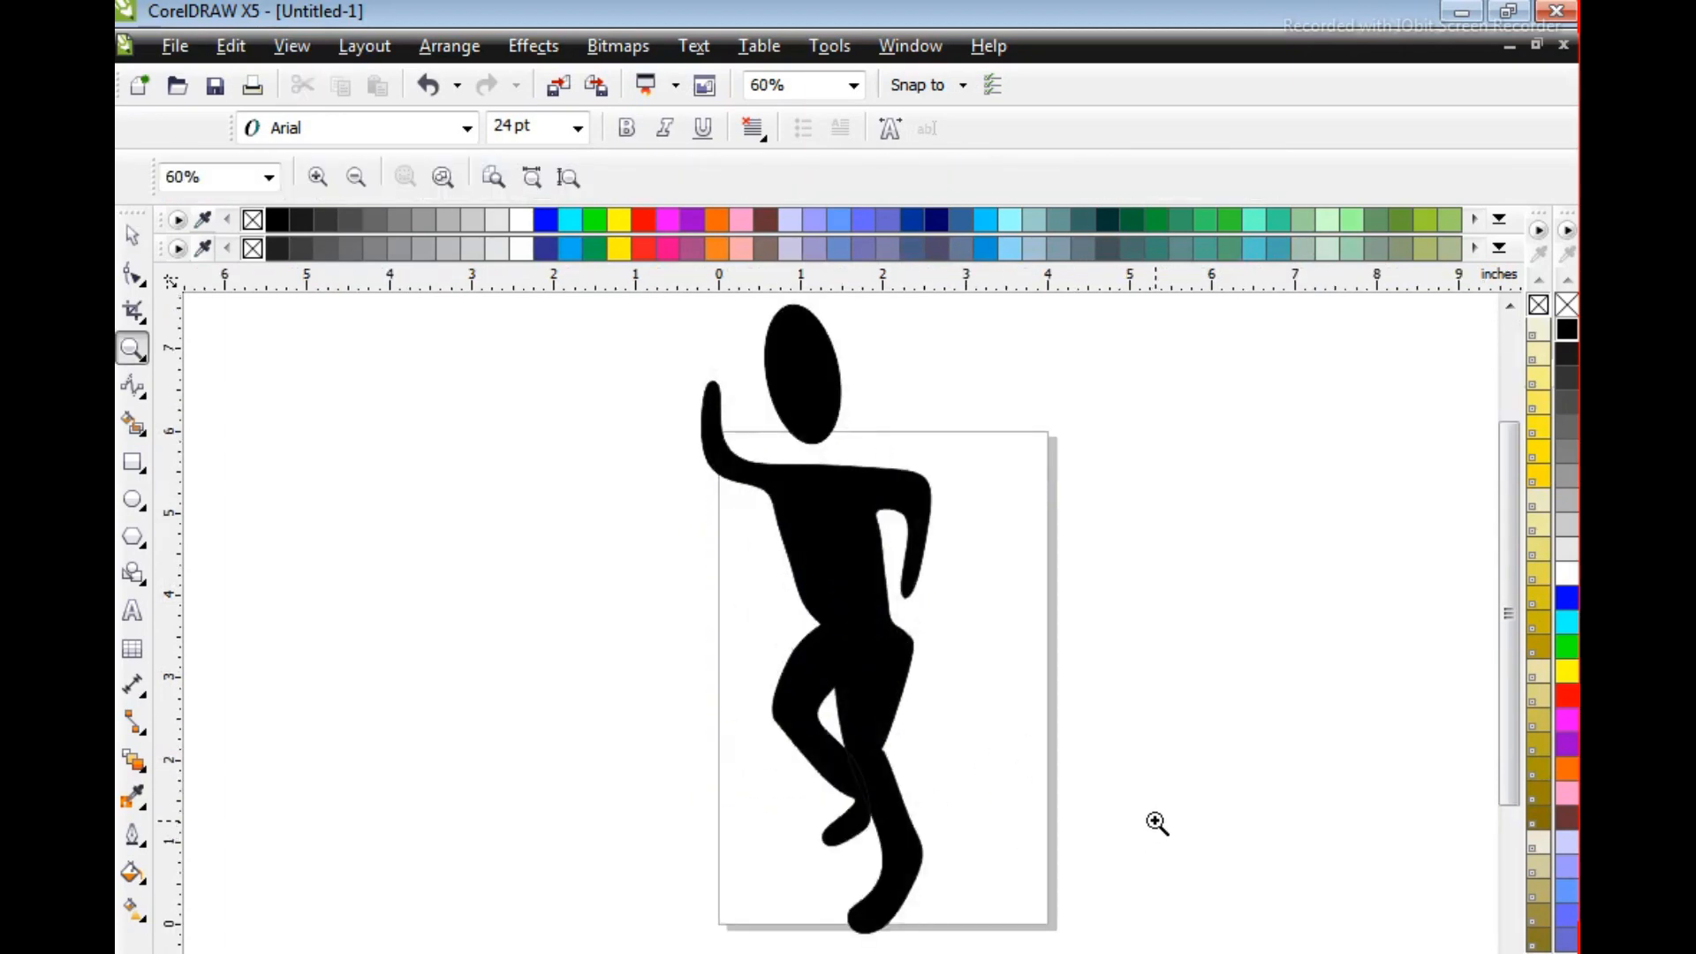
left_click_drag(857, 743, 875, 720)
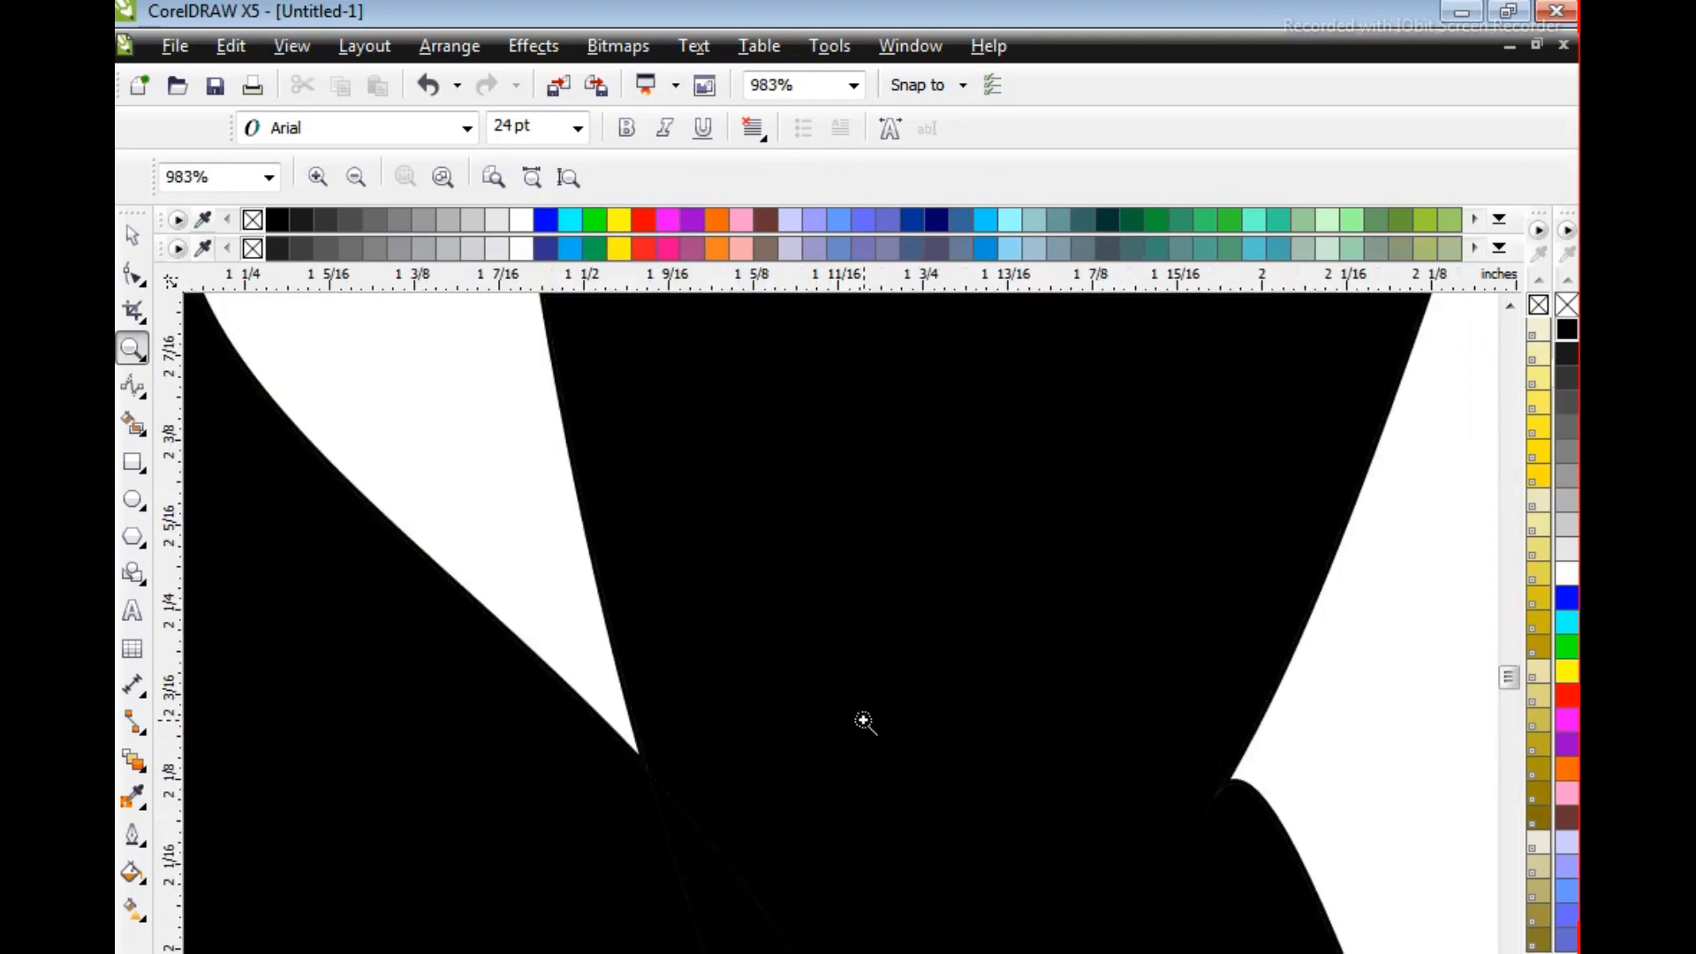
key("ctrl+z")
key("F3")
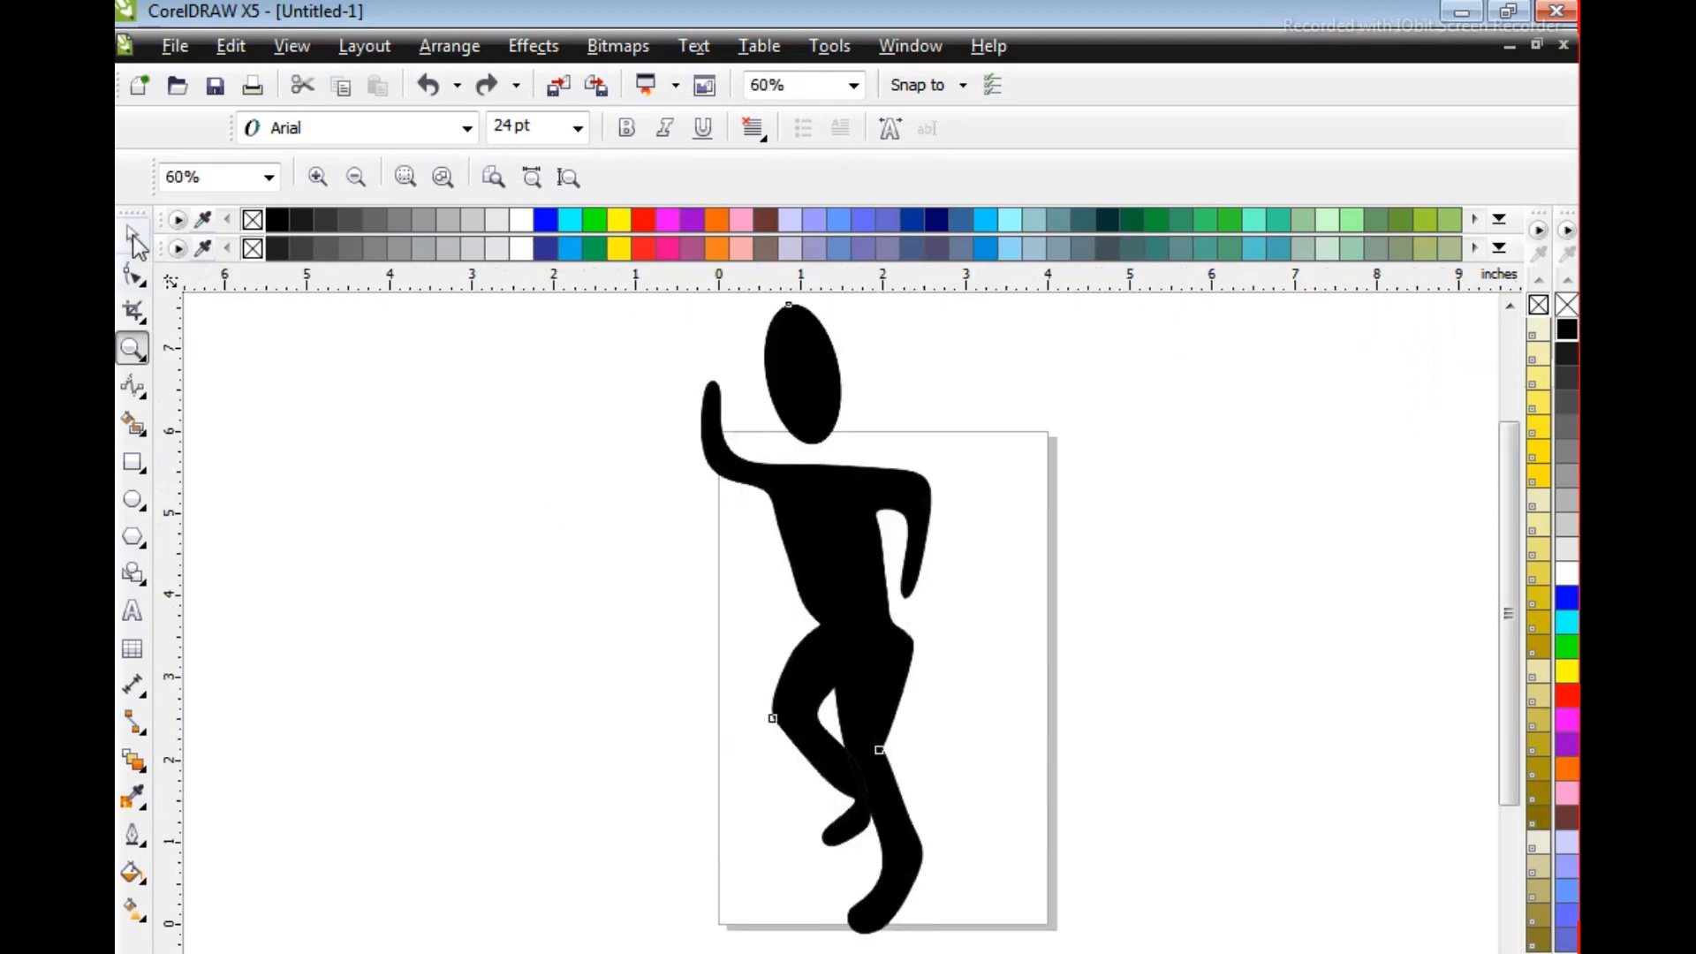
left_click(135, 239)
left_click(990, 554)
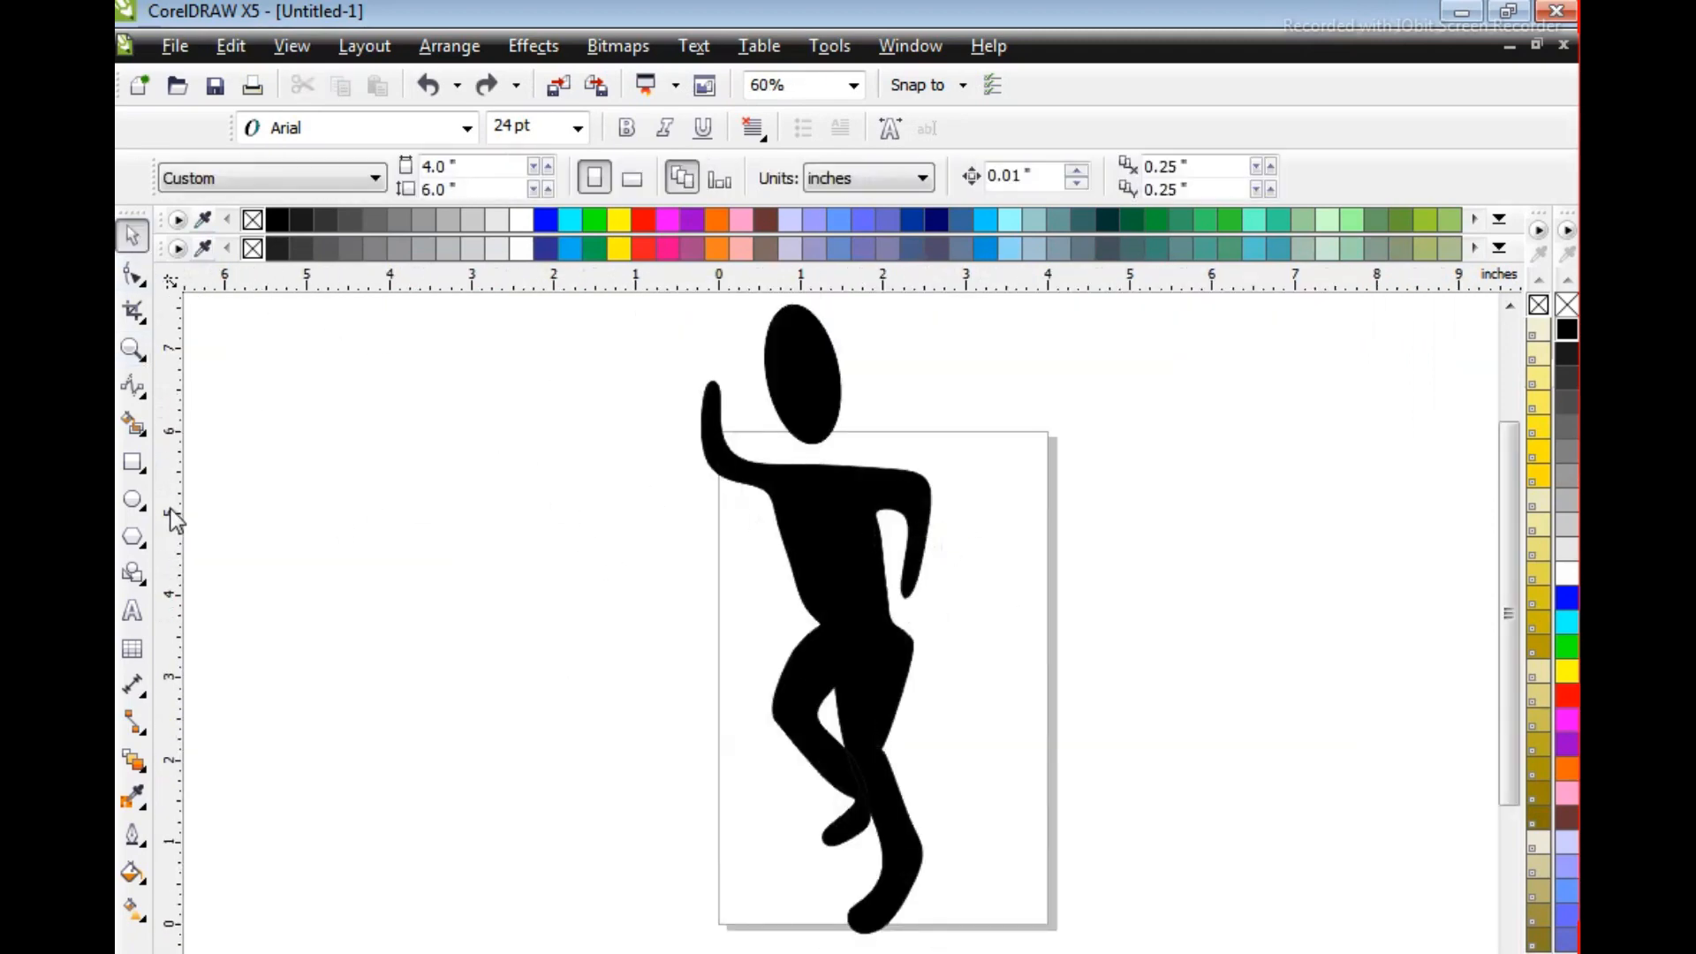
Draw a large ellipse, centre it over the figure's body and legs, and enlarge it to about 4.94 by 6.13 inches
left_click(134, 500)
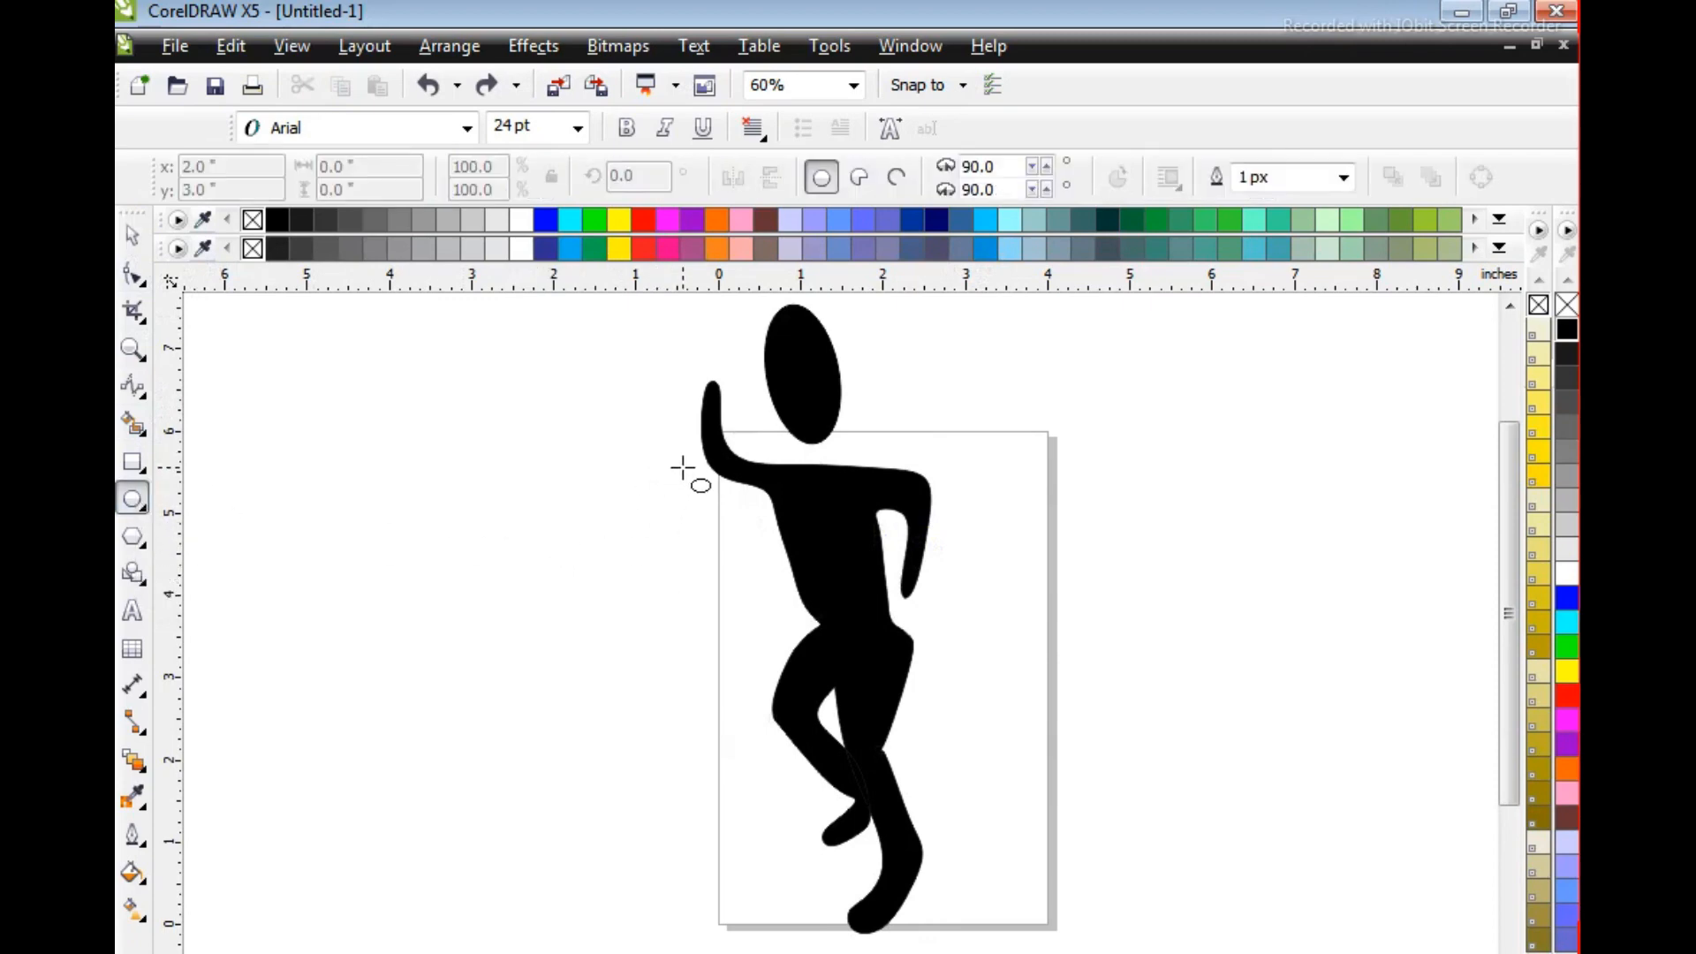
mouse_move(670, 450)
left_mouse_down()
mouse_move(825, 674)
mouse_move(860, 683)
left_mouse_up()
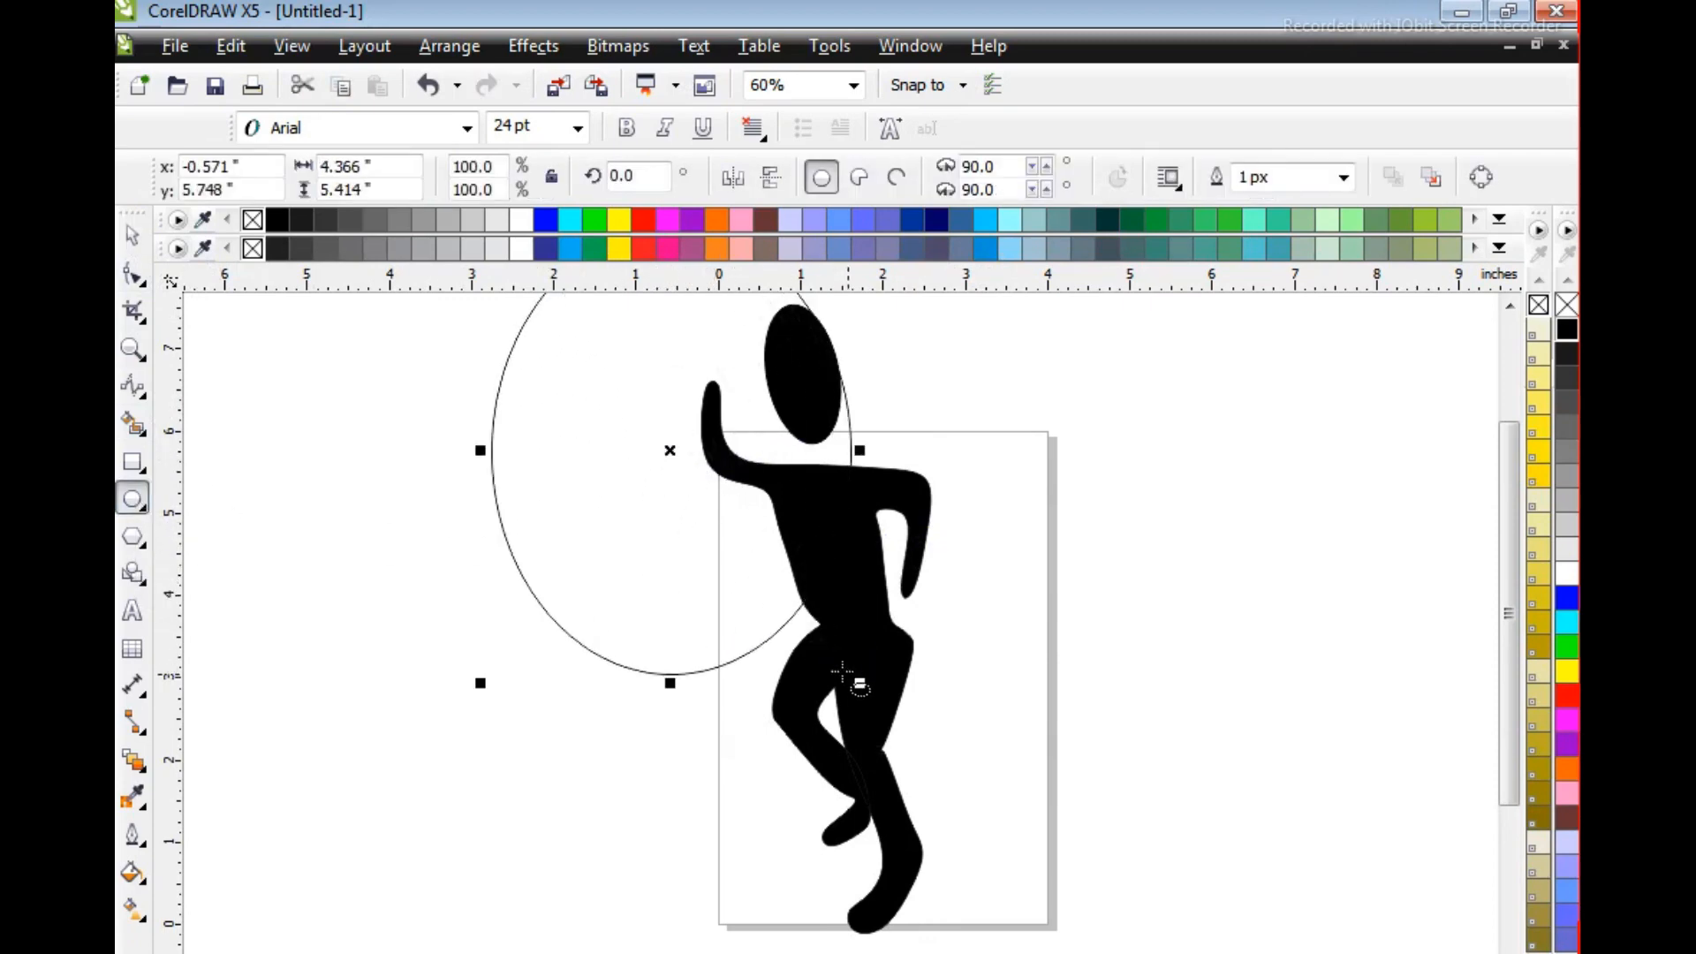
left_click(134, 237)
left_click_drag(653, 429, 834, 685)
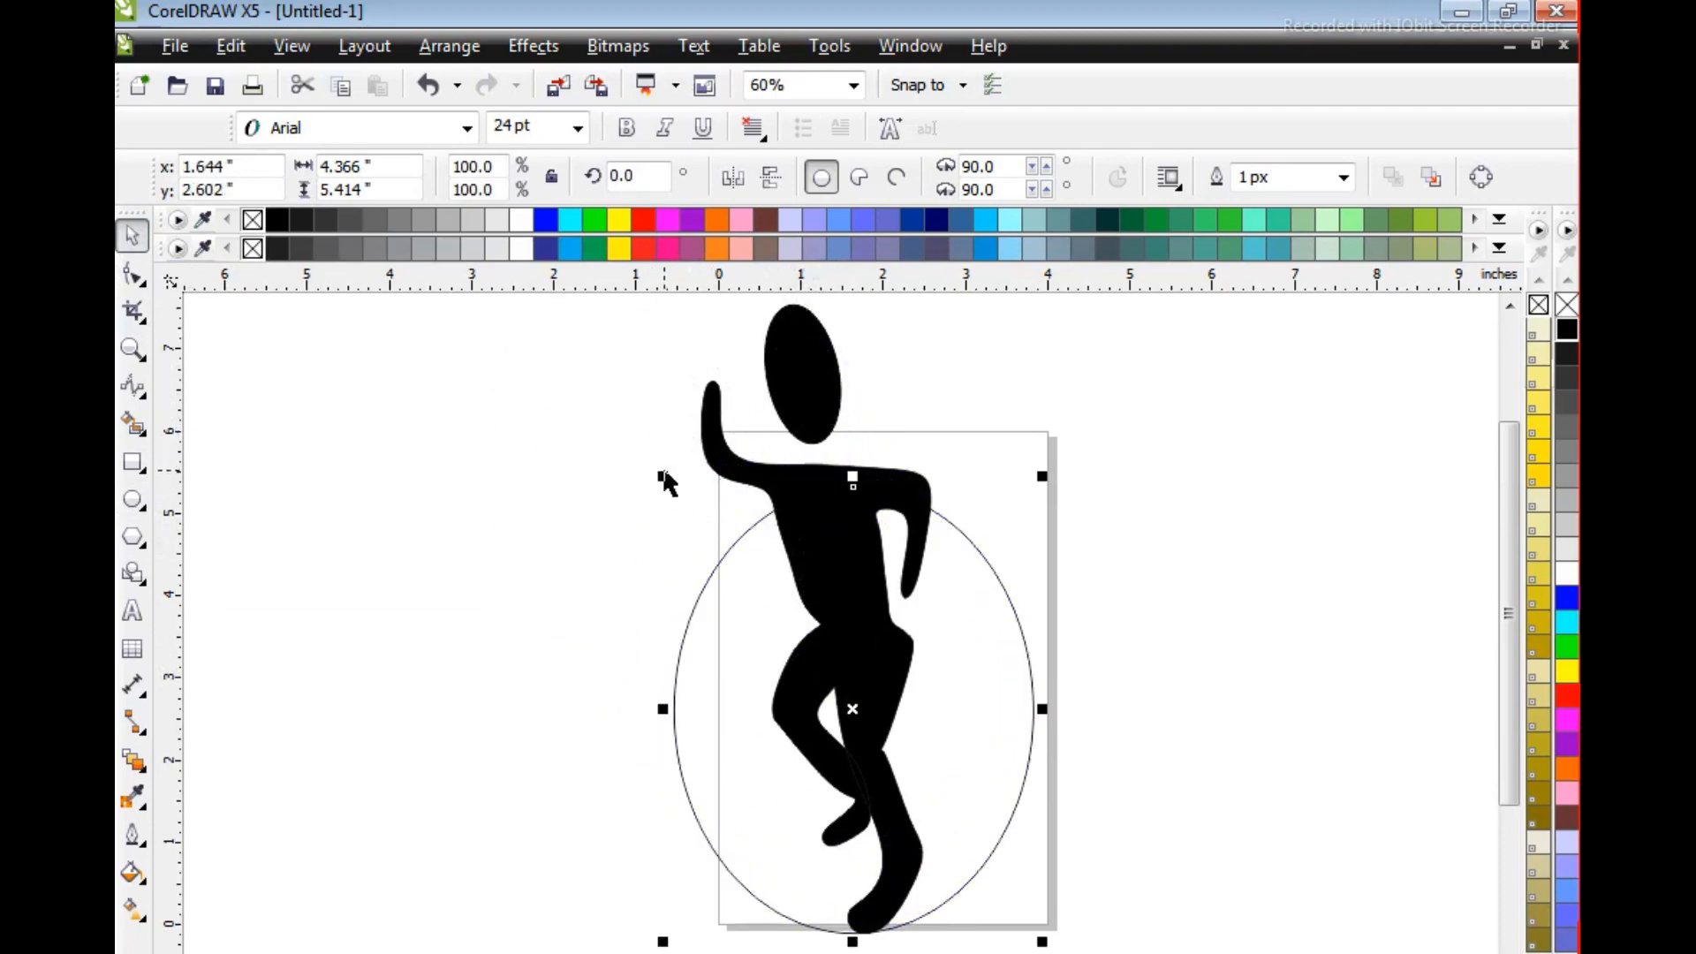
left_click_drag(662, 475, 613, 323)
Fill the large ellipse with yellow and send it behind the figure
left_click(1576, 604)
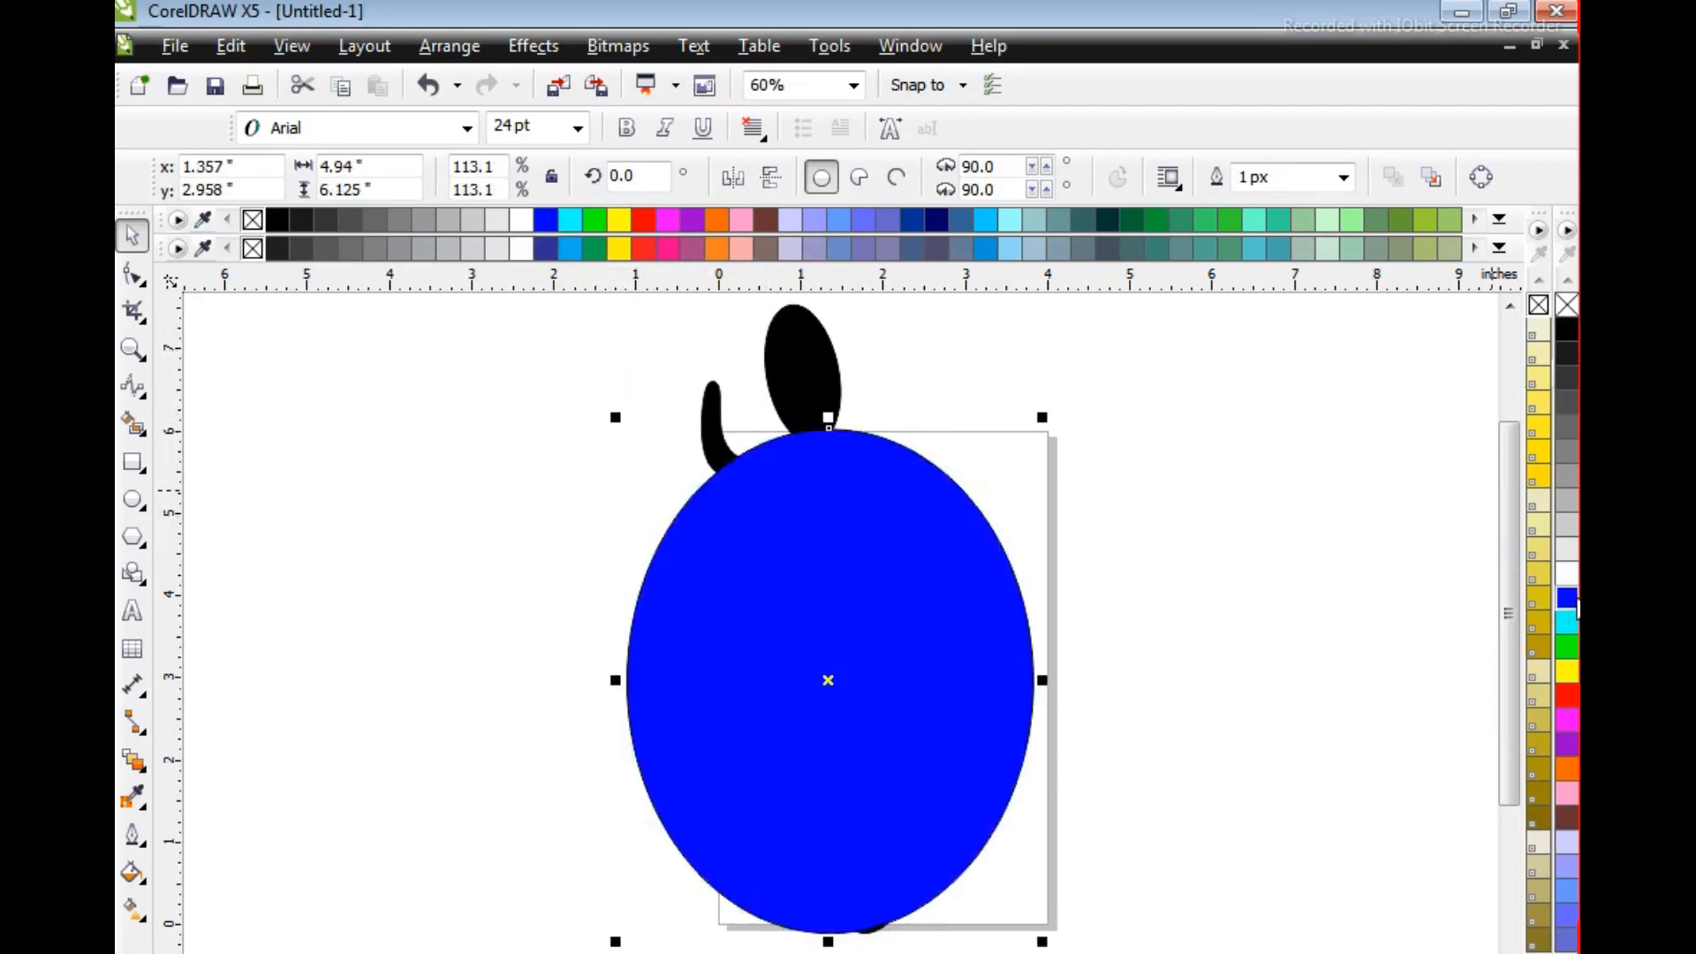
left_click(1567, 672)
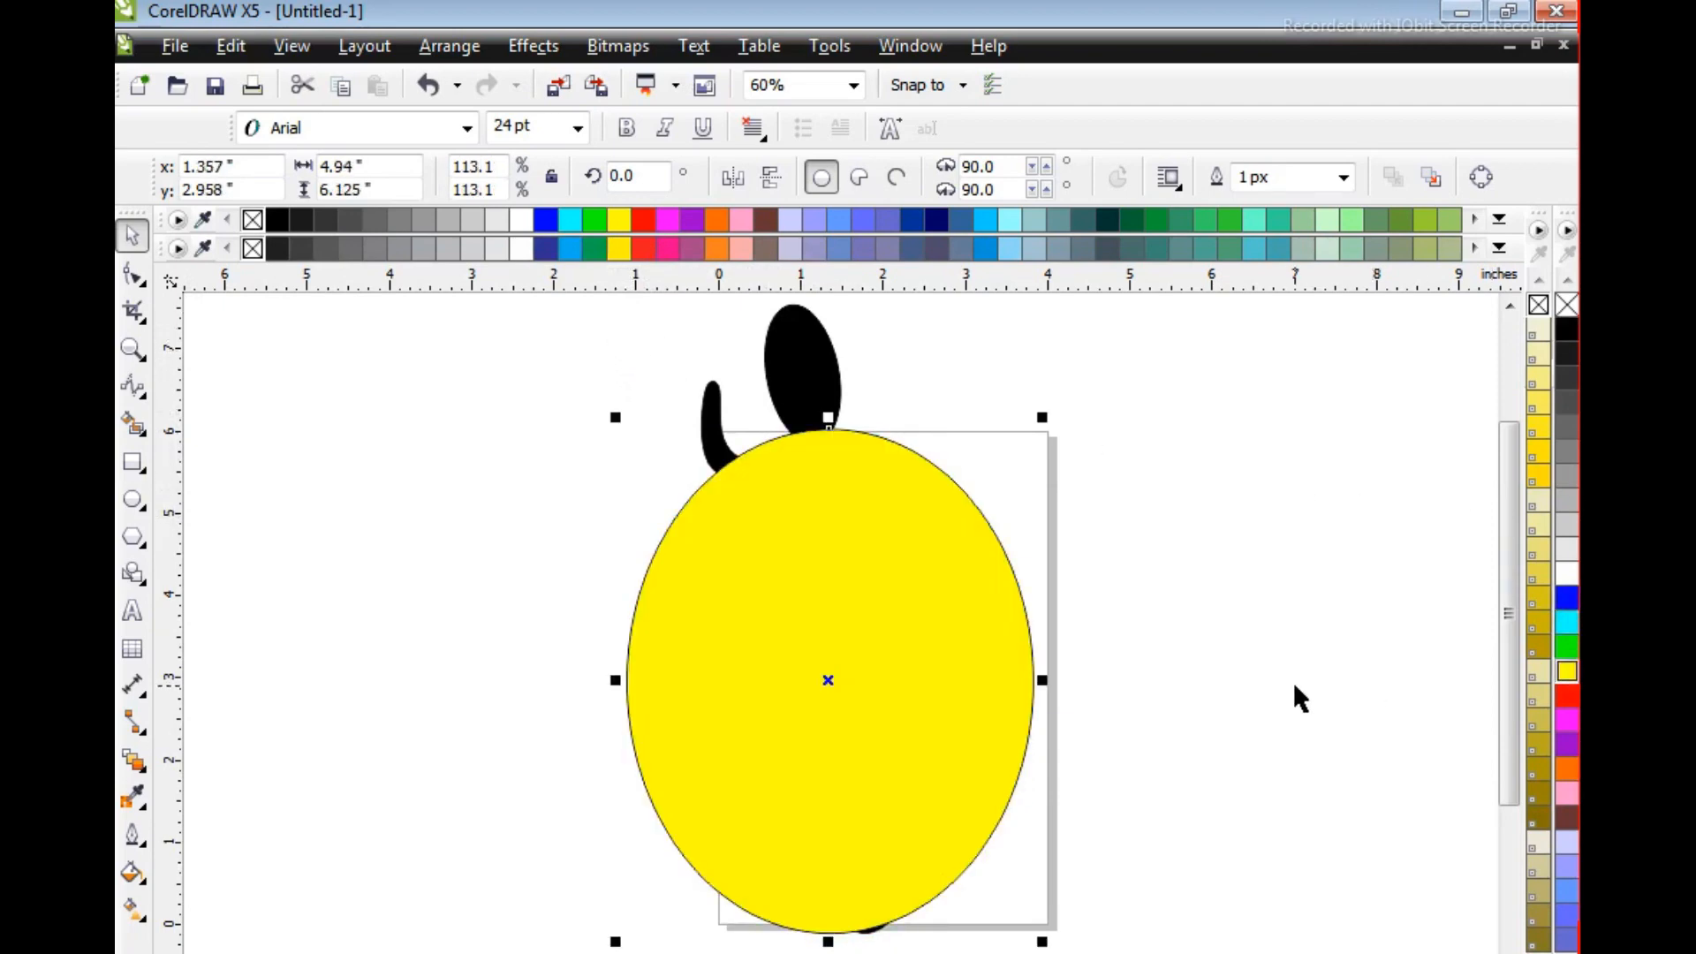
key("shift+Page_Down")
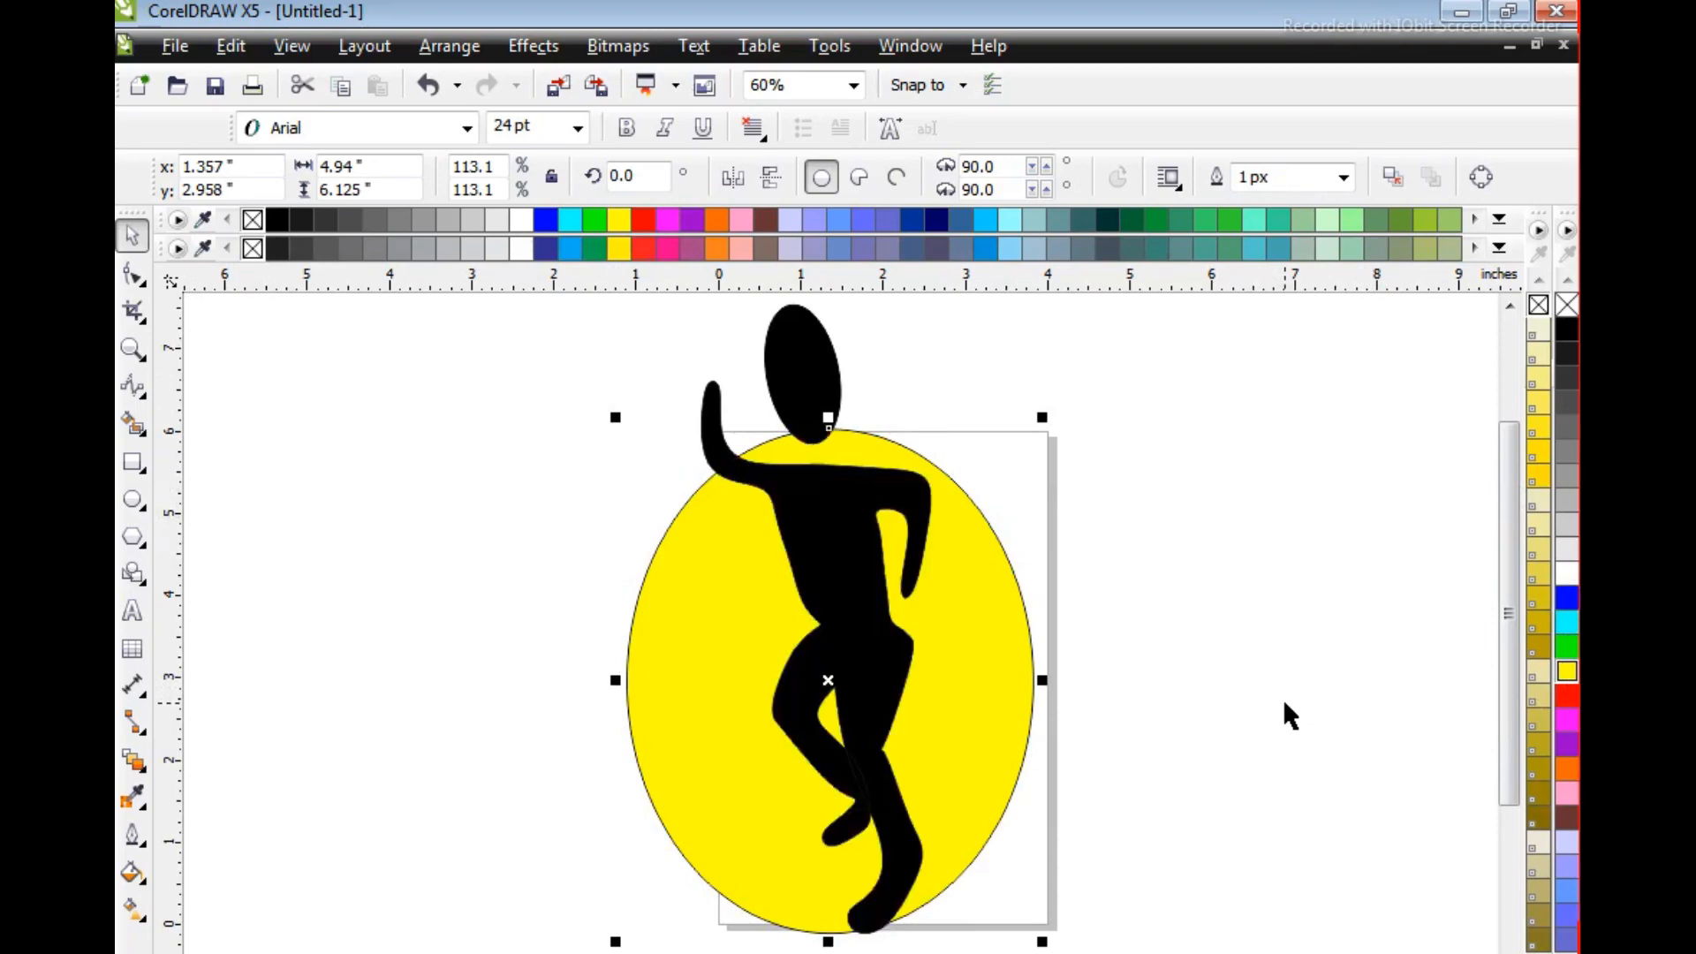
left_click(1389, 673)
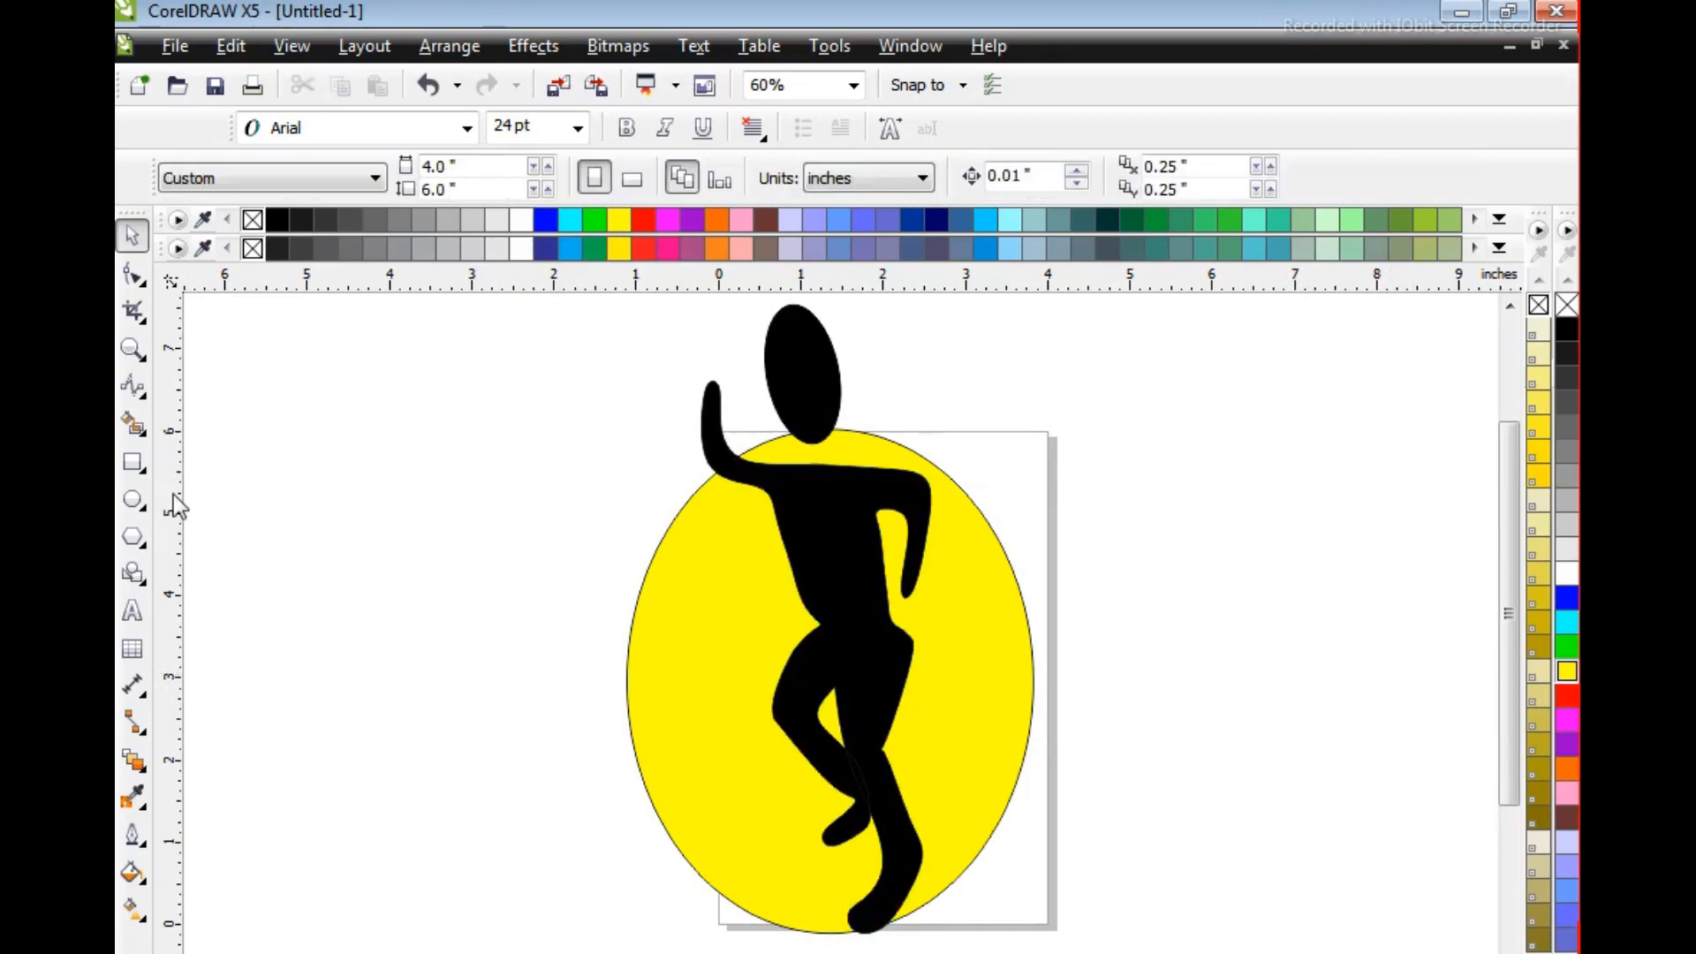
Draw a background rectangle about 15.19 by 7.91 inches around the figure and ellipse
left_click(134, 464)
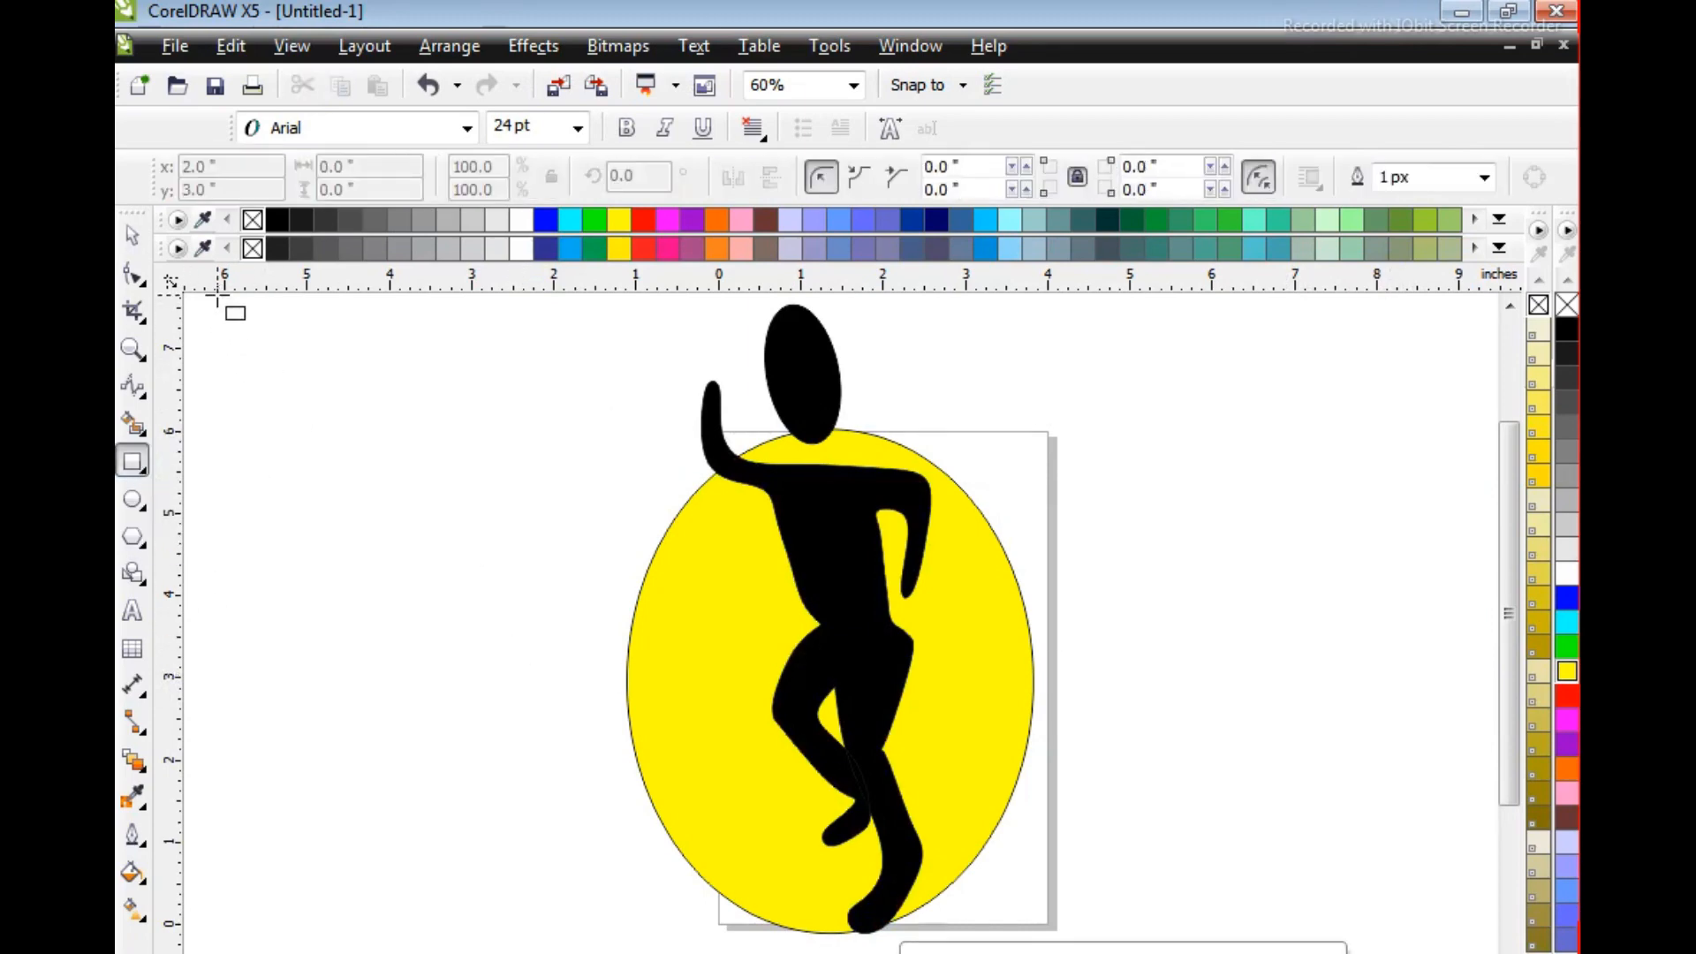
left_click_drag(217, 301, 1131, 946)
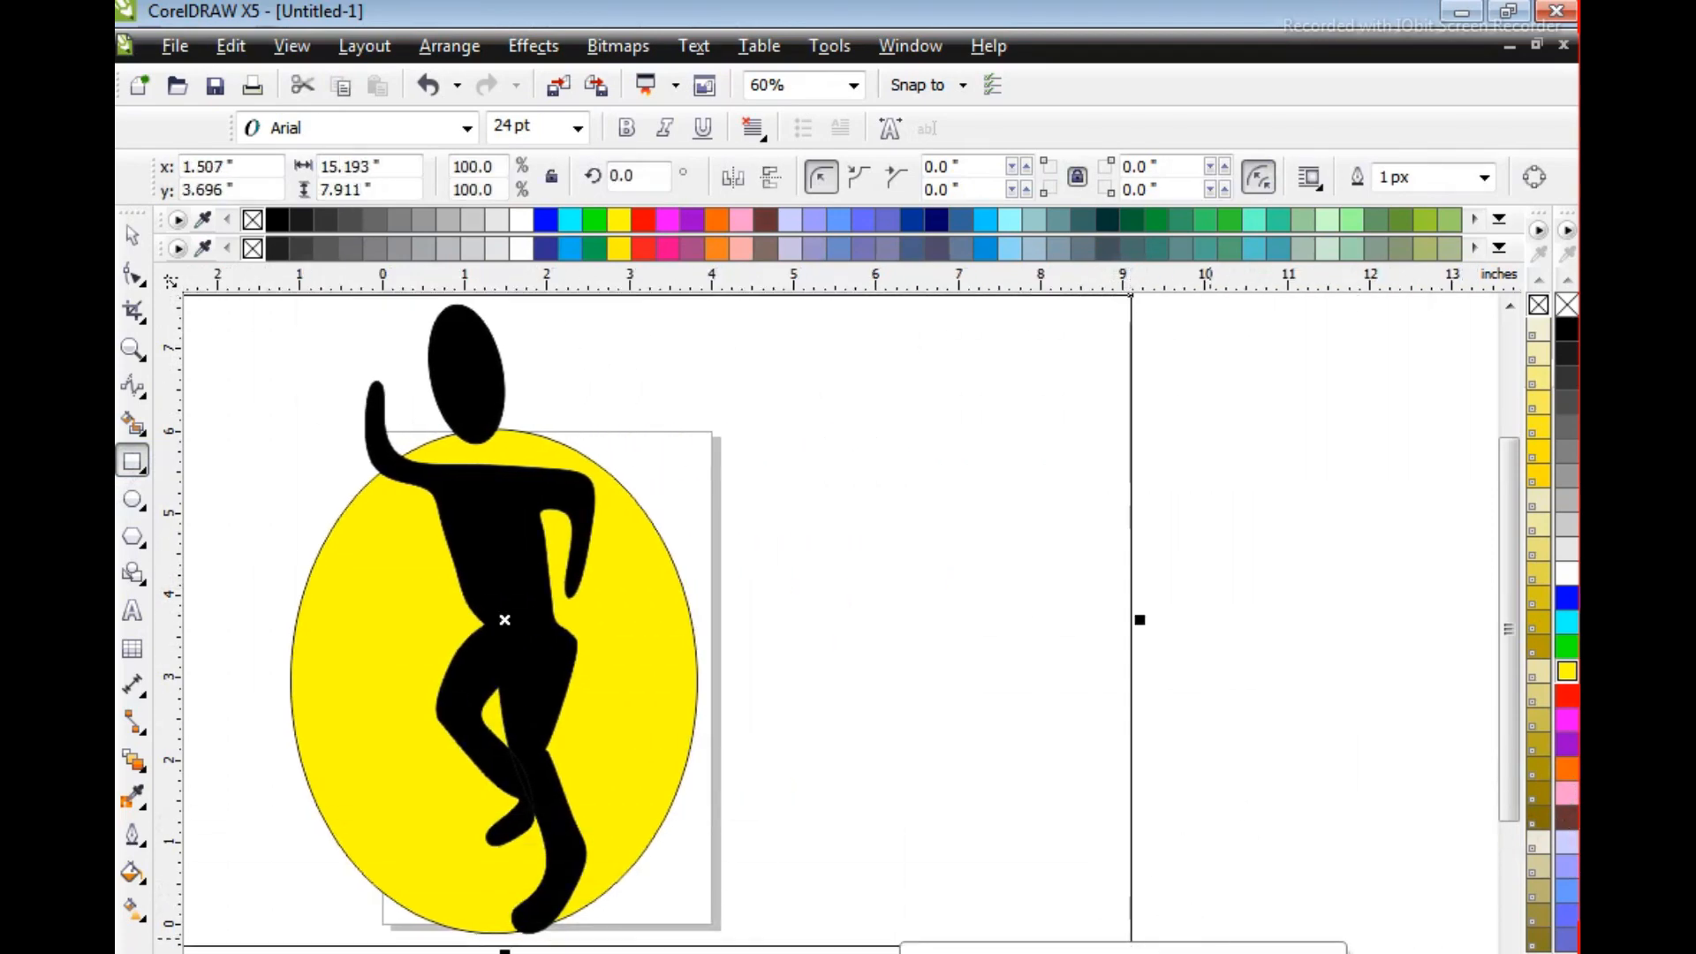
left_click(131, 236)
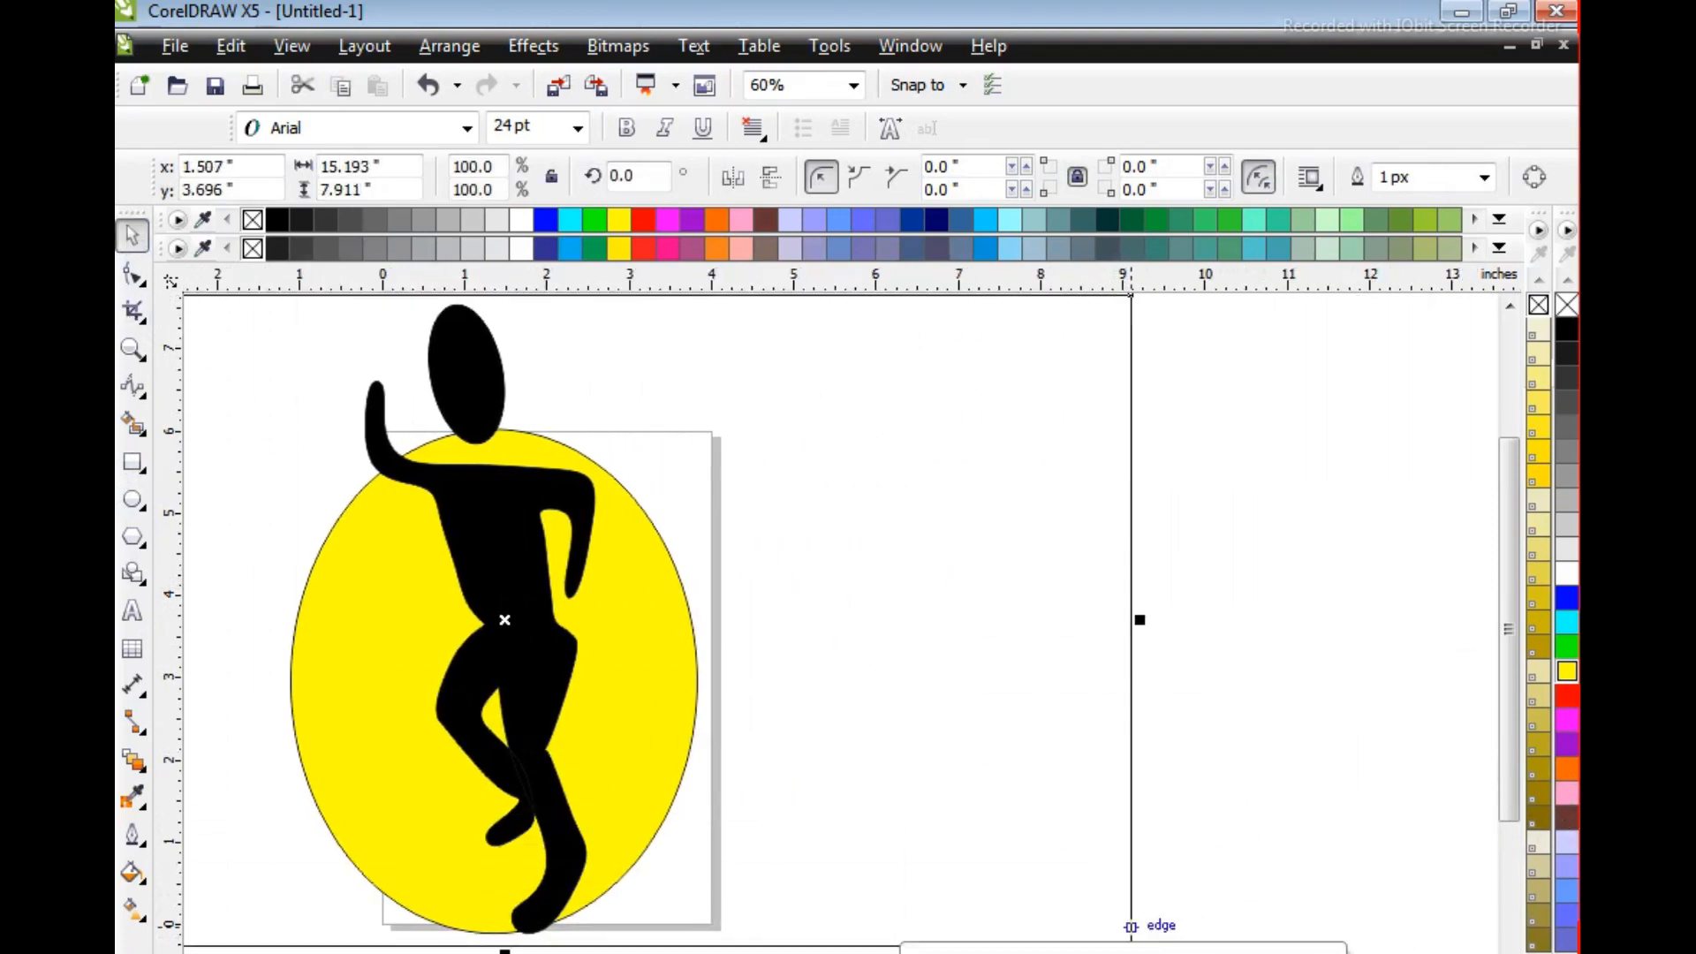
mouse_move(934, 953)
left_mouse_down()
mouse_move(787, 952)
mouse_move(804, 953)
left_mouse_up()
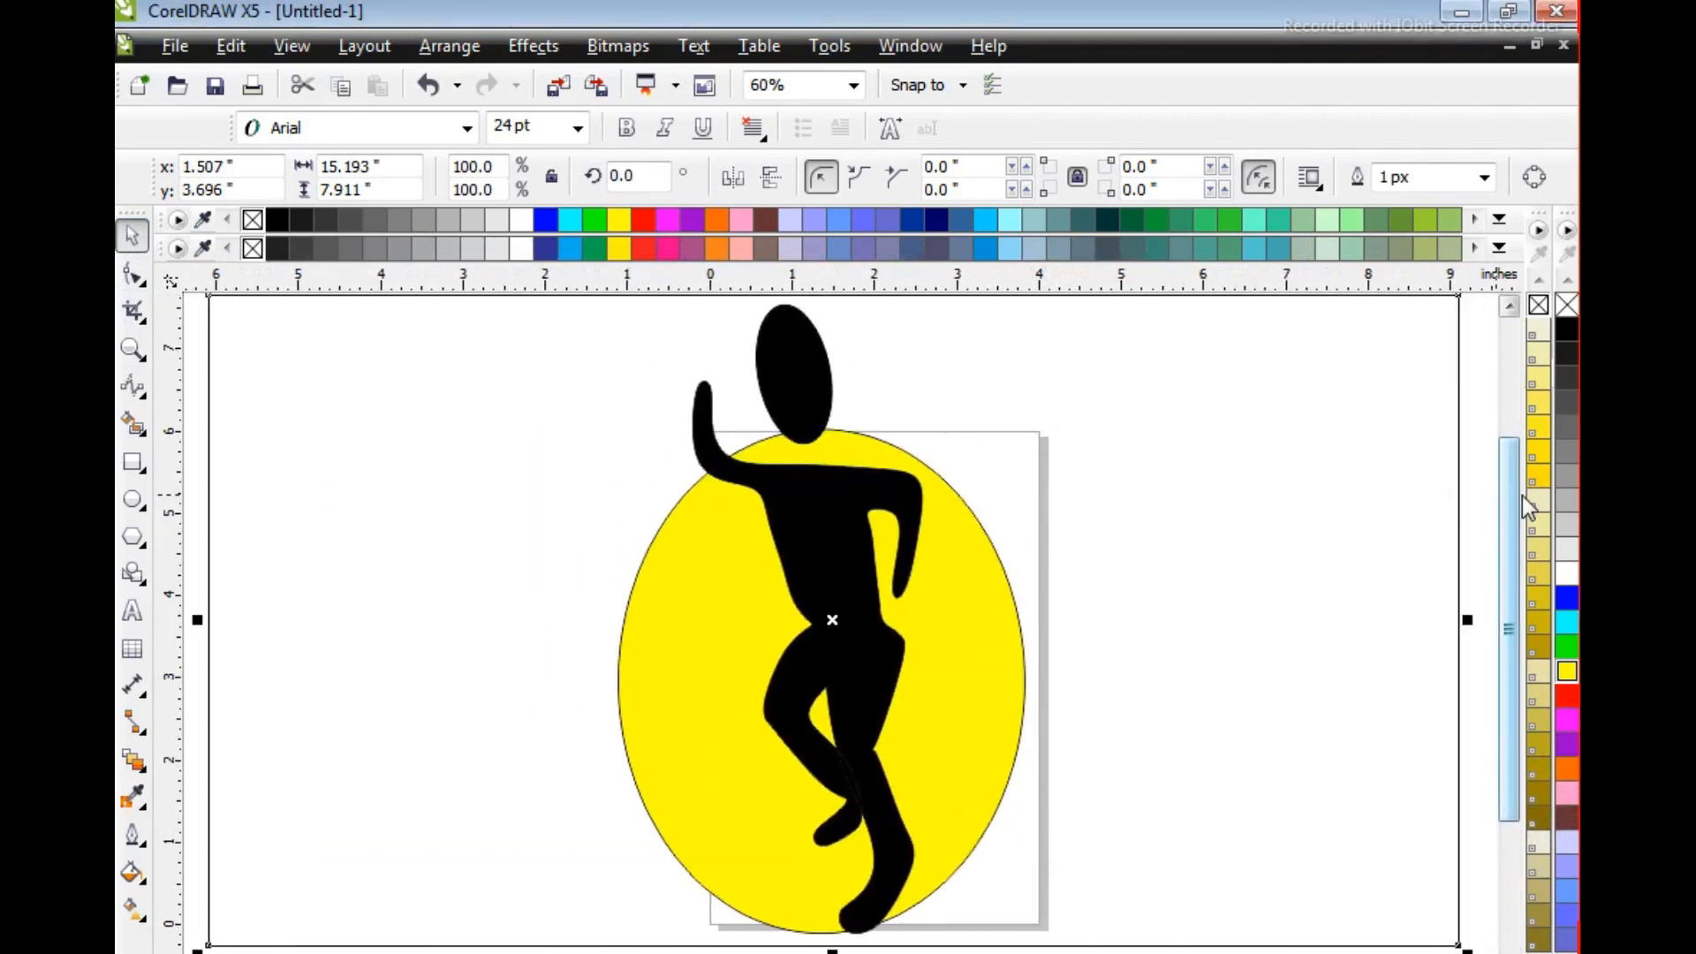
Fill the background rectangle with dark navy blue and send it behind all other objects
left_click(1567, 598)
left_click(938, 219)
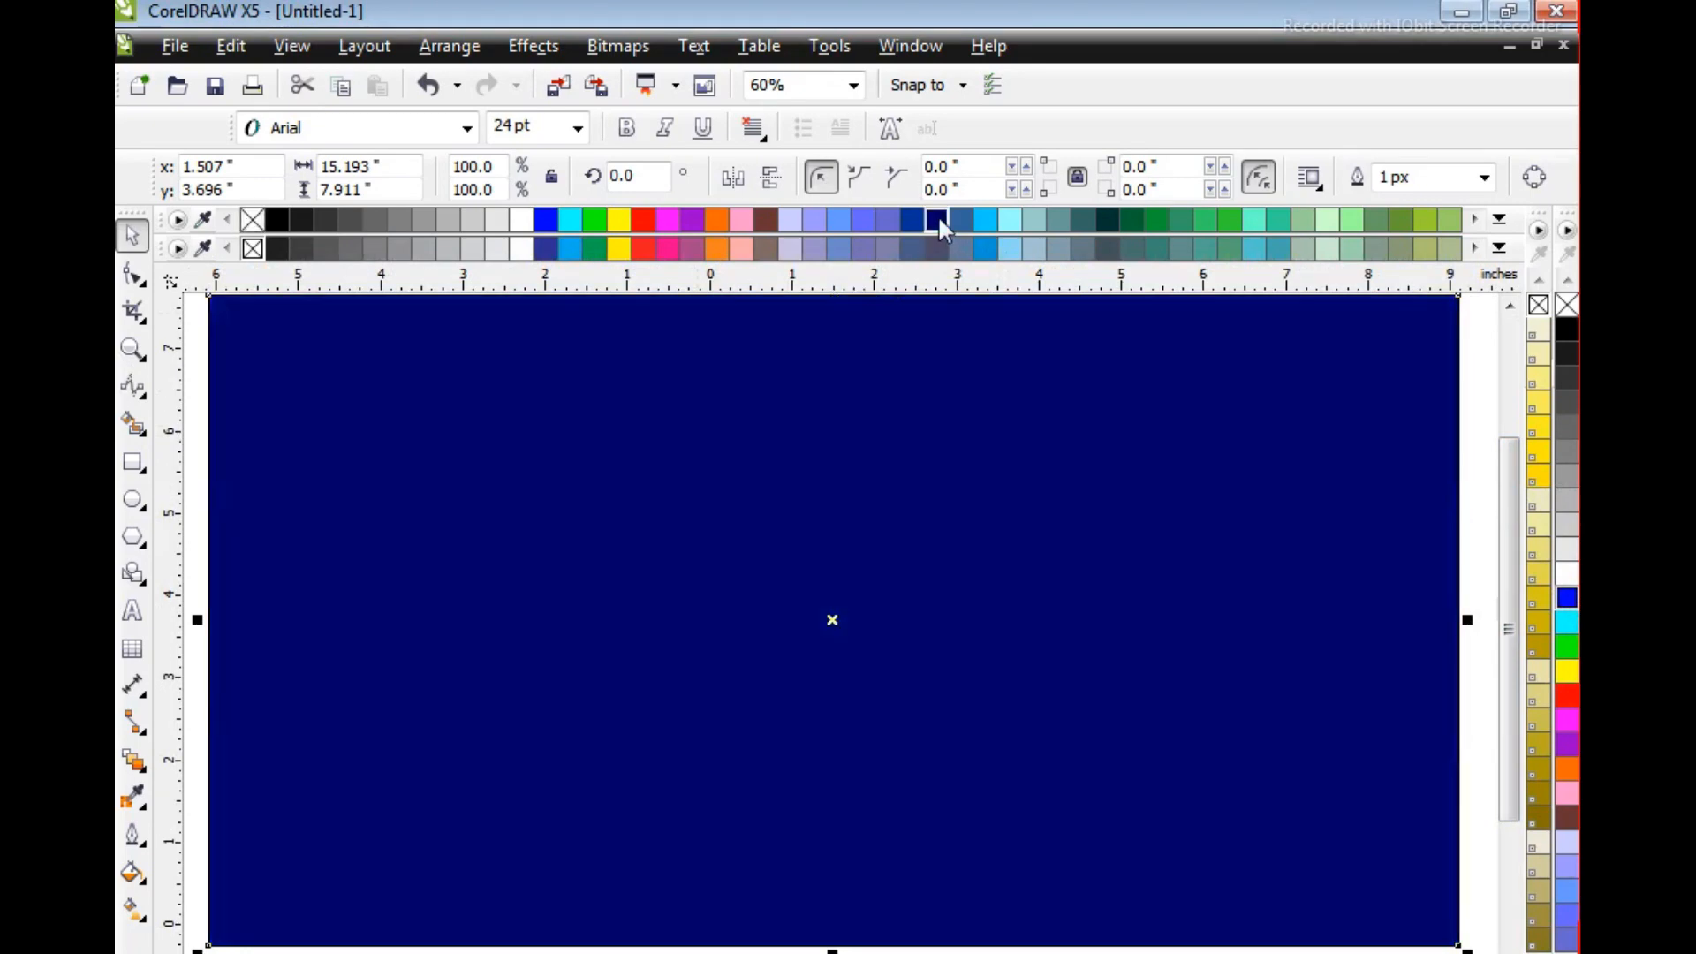
key("shift+Page_Down")
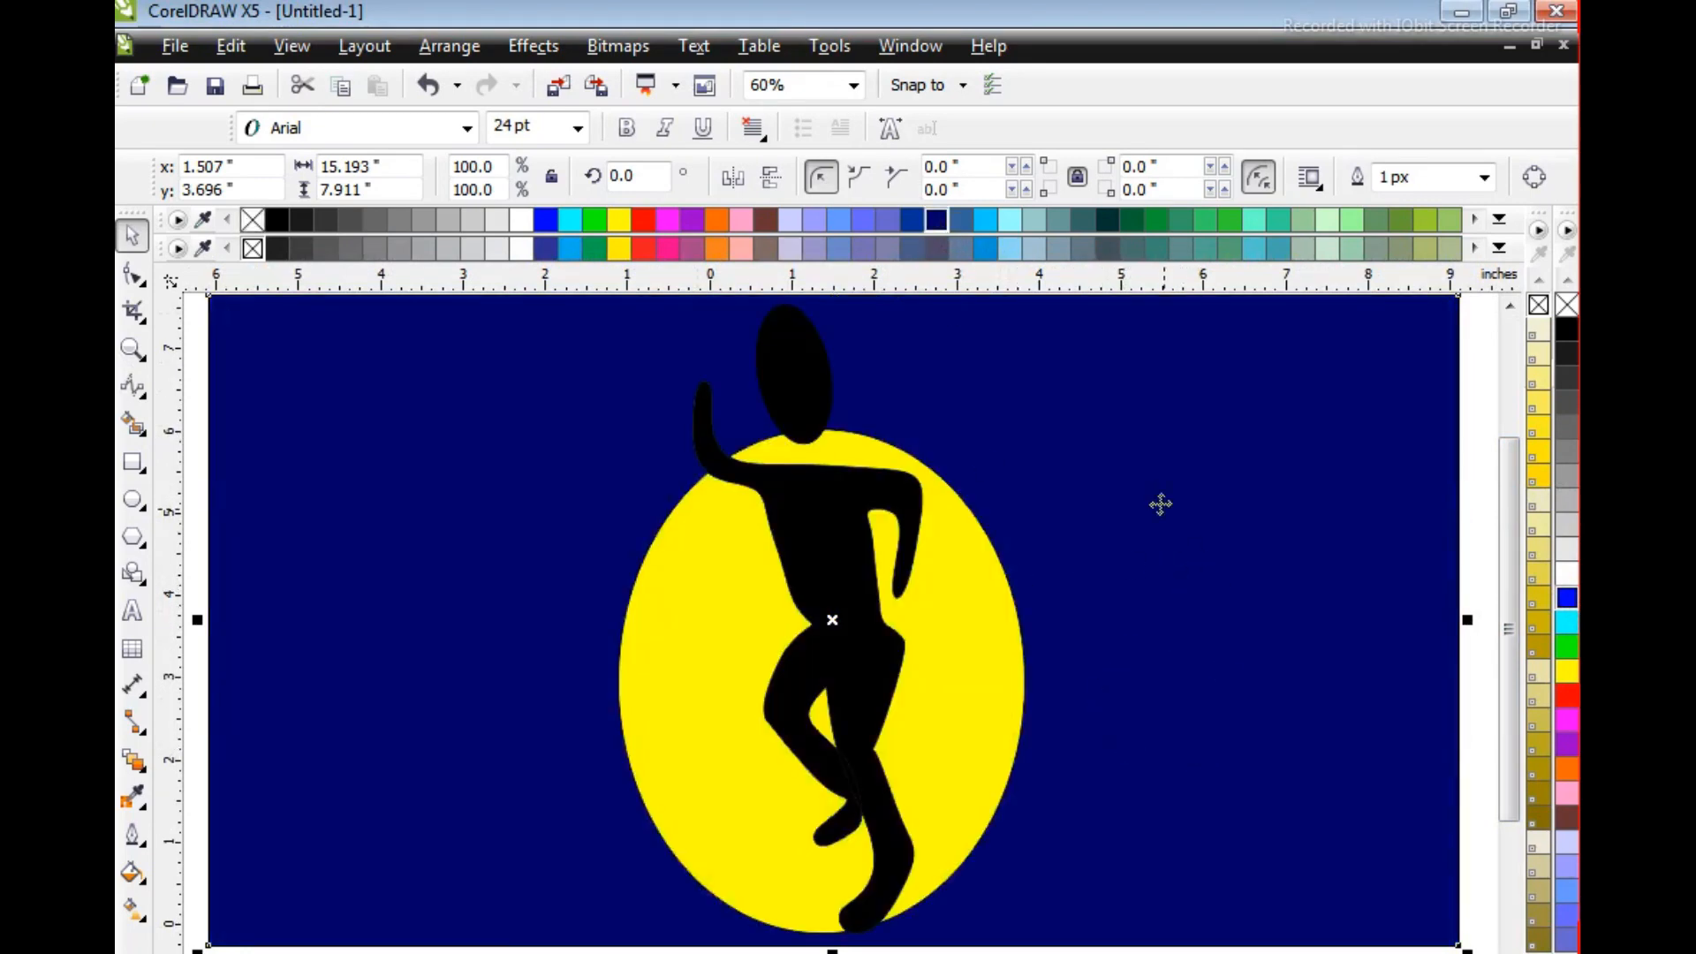
Lock the navy background rectangle in place
left_click(285, 49)
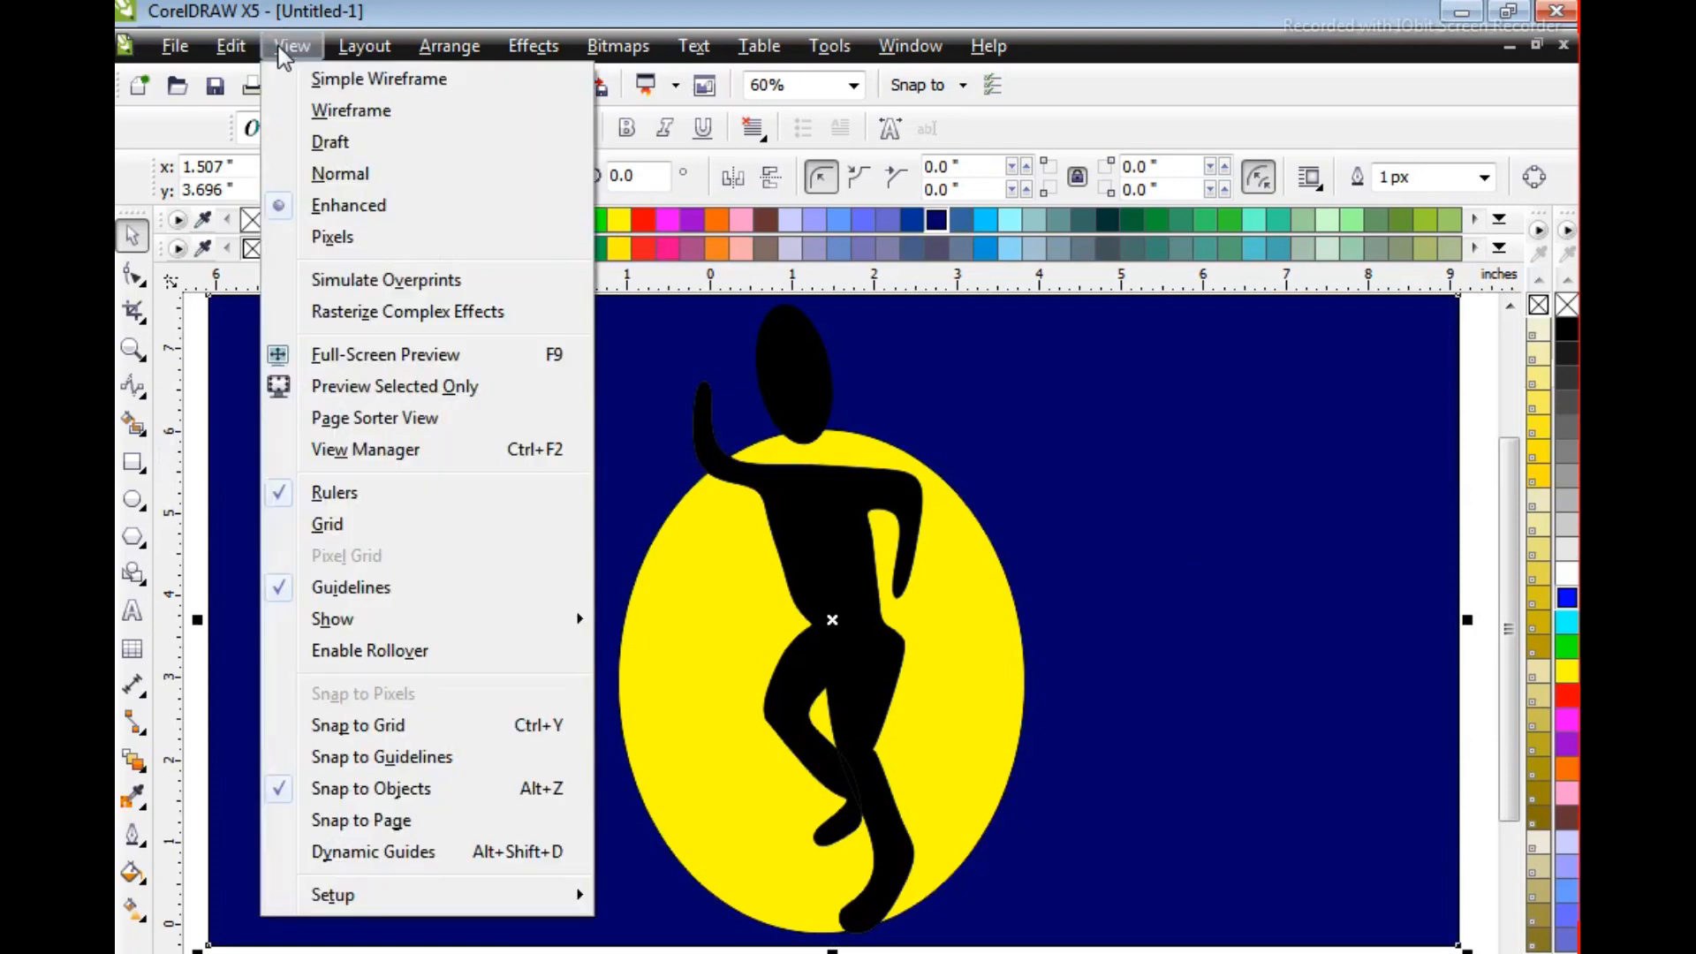
mouse_move(255, 55)
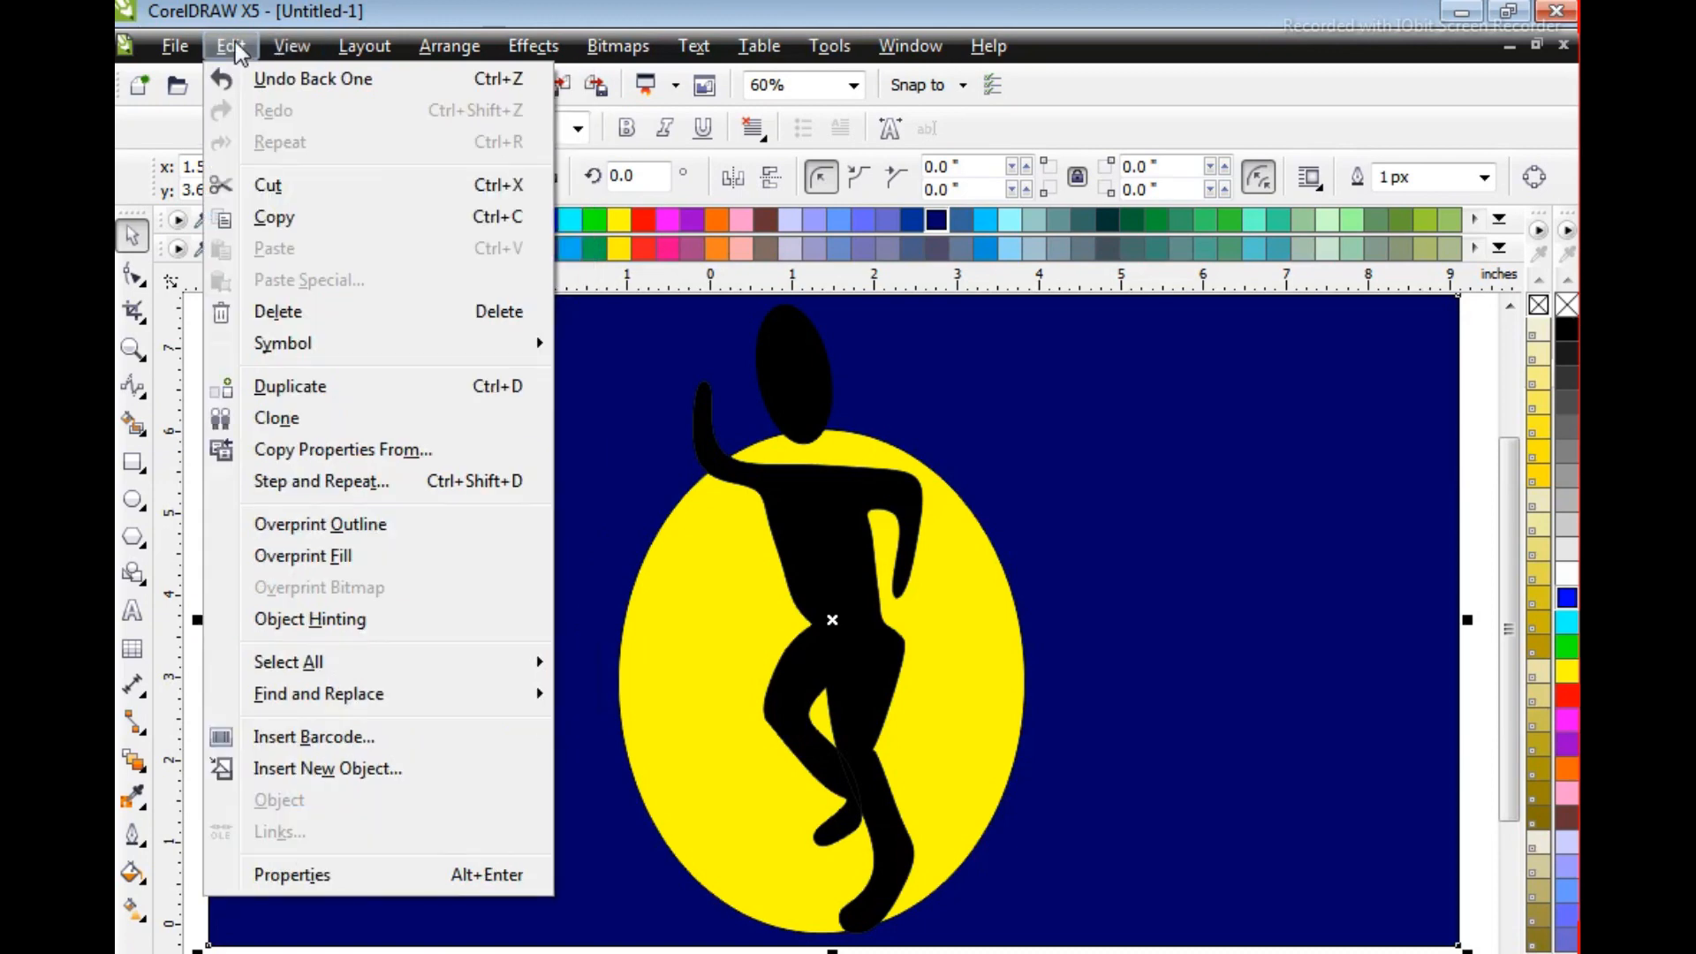
mouse_move(364, 46)
mouse_move(460, 55)
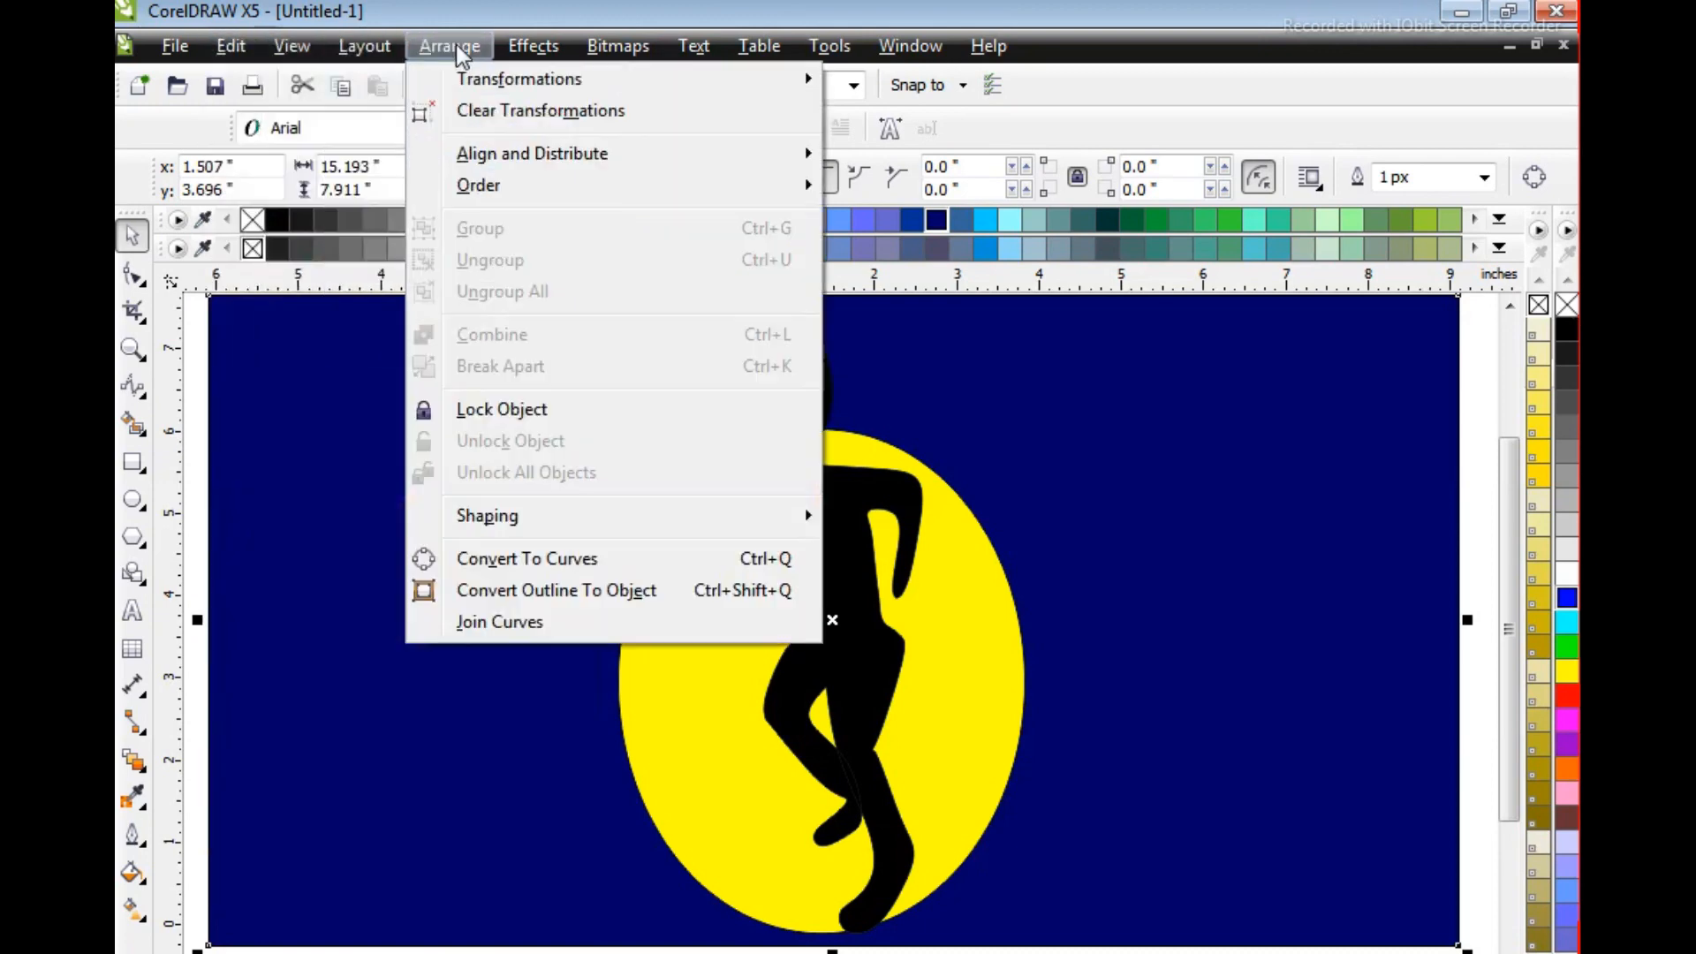
left_click(594, 407)
left_click(976, 634)
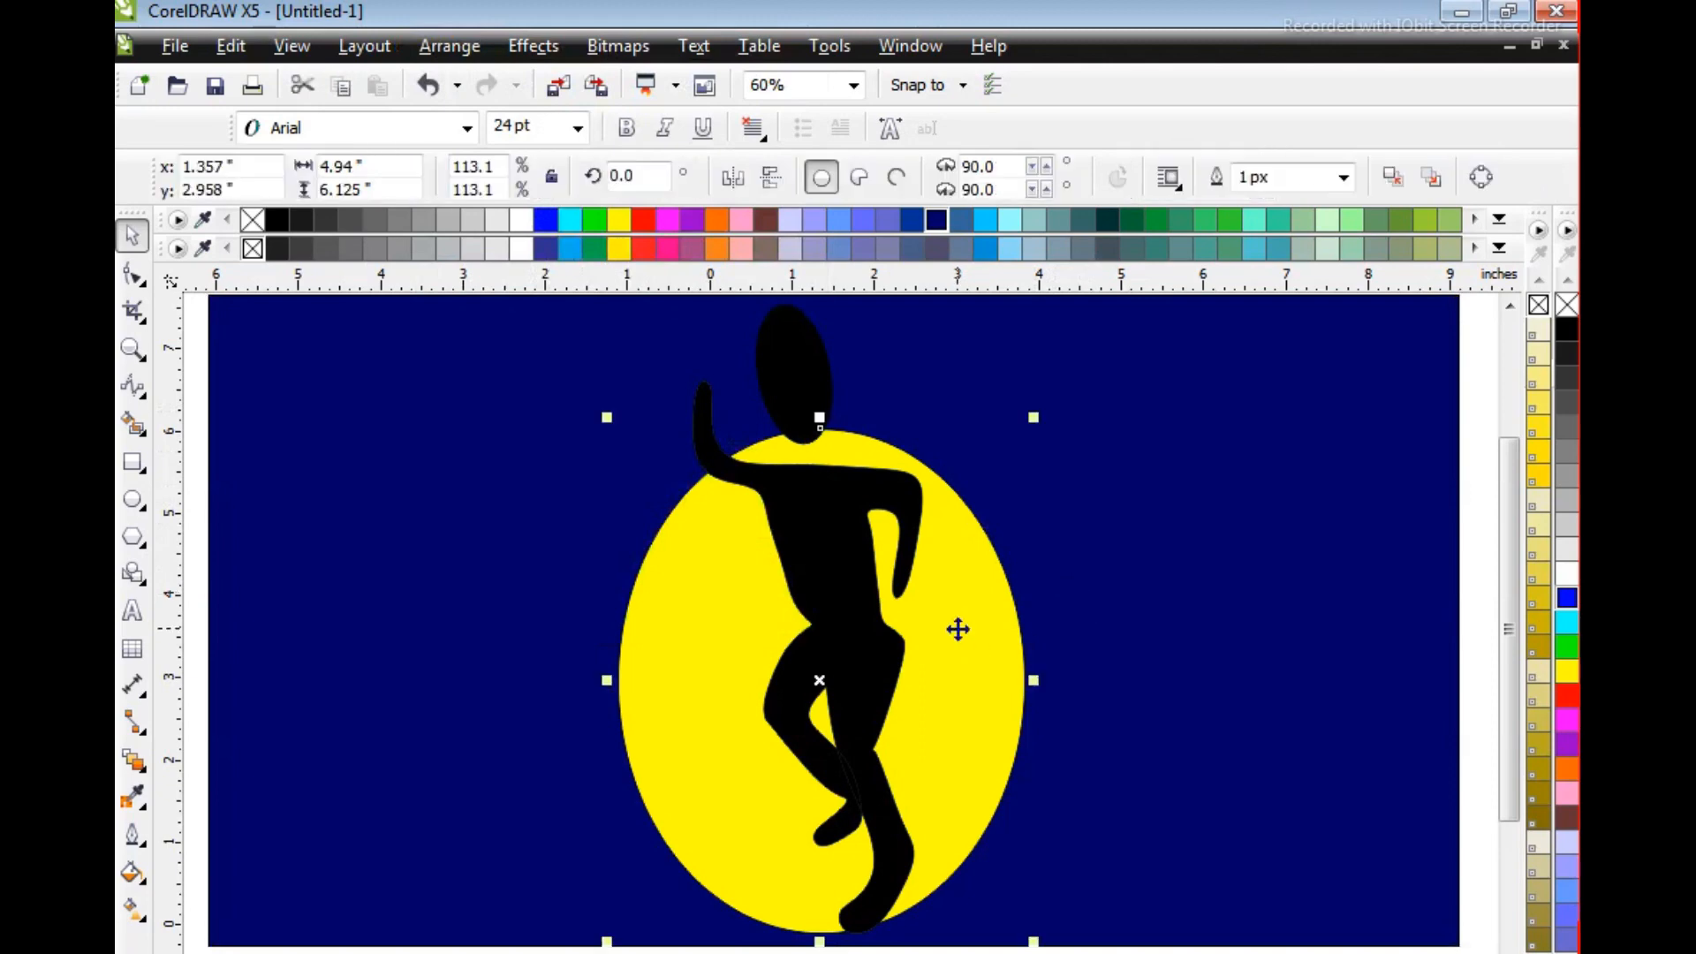
left_click(522, 221)
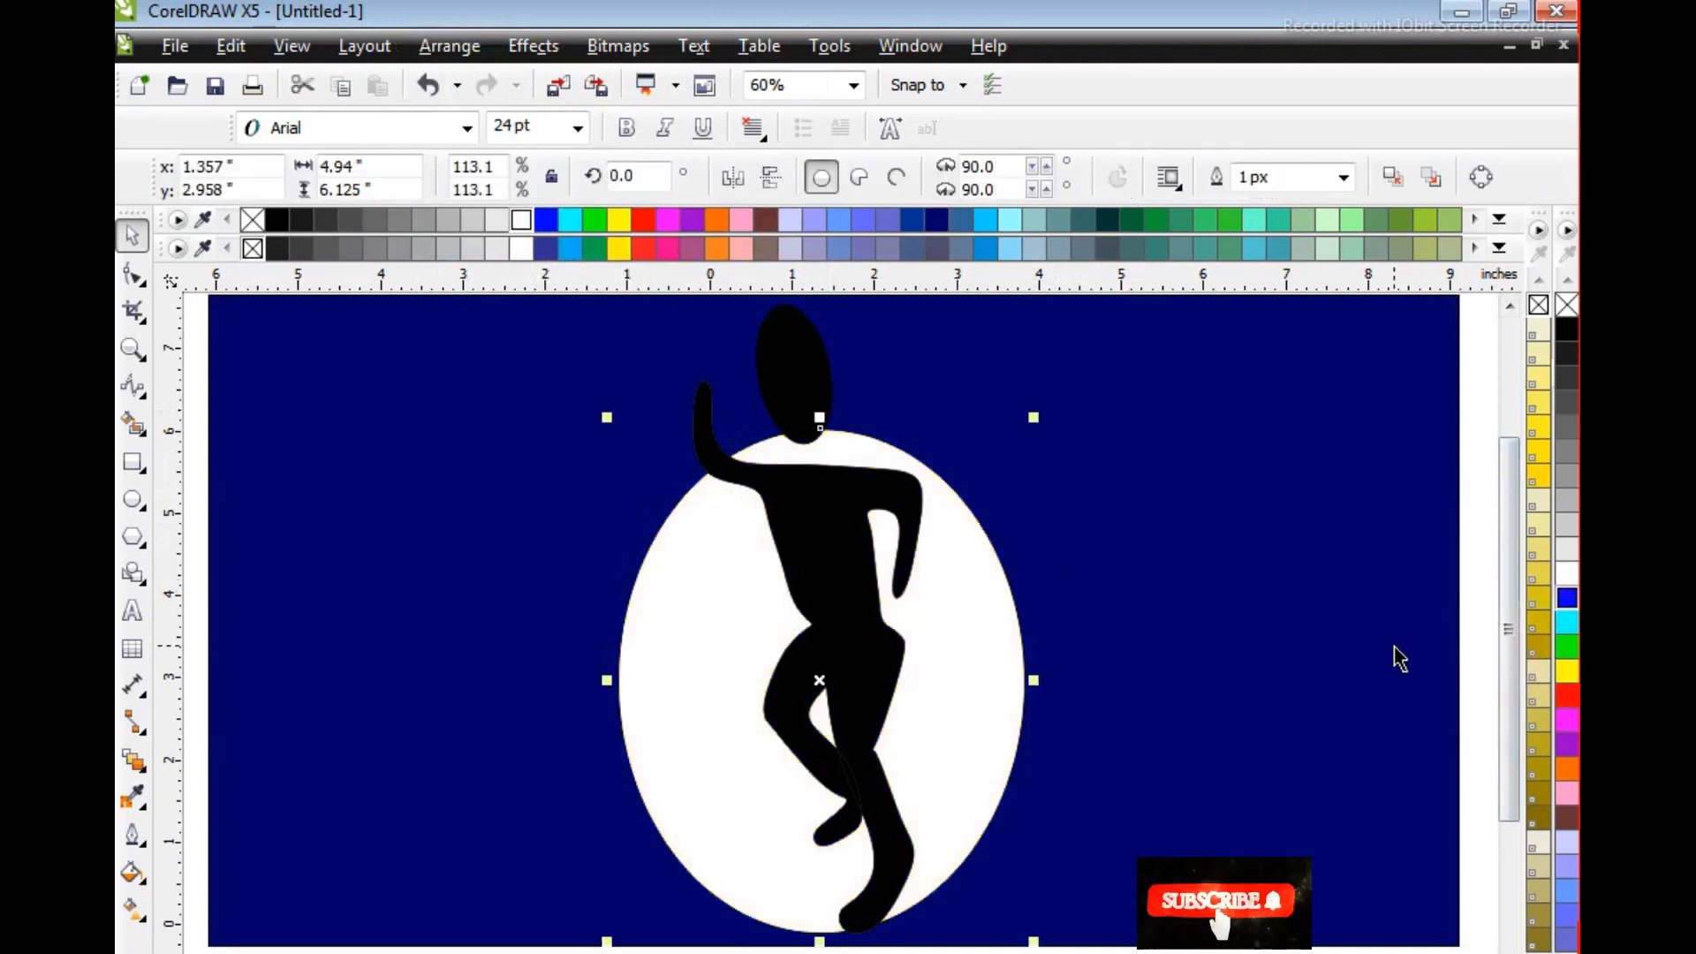
key("Escape")
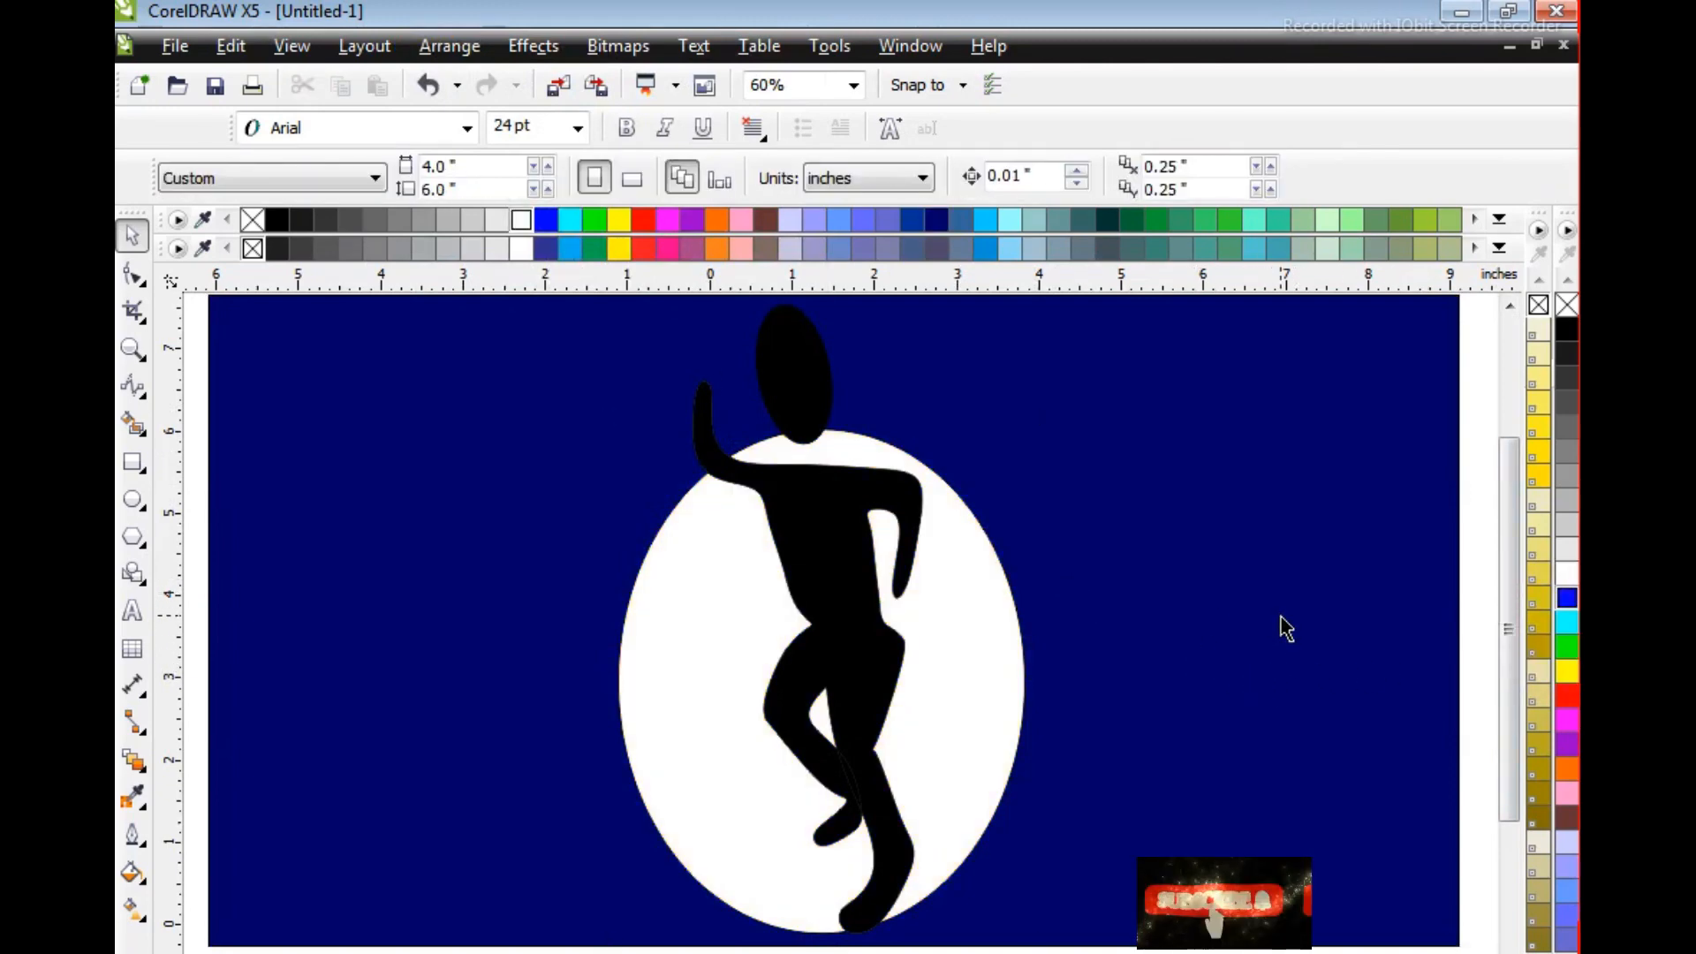
key("z")
right_click(910, 532)
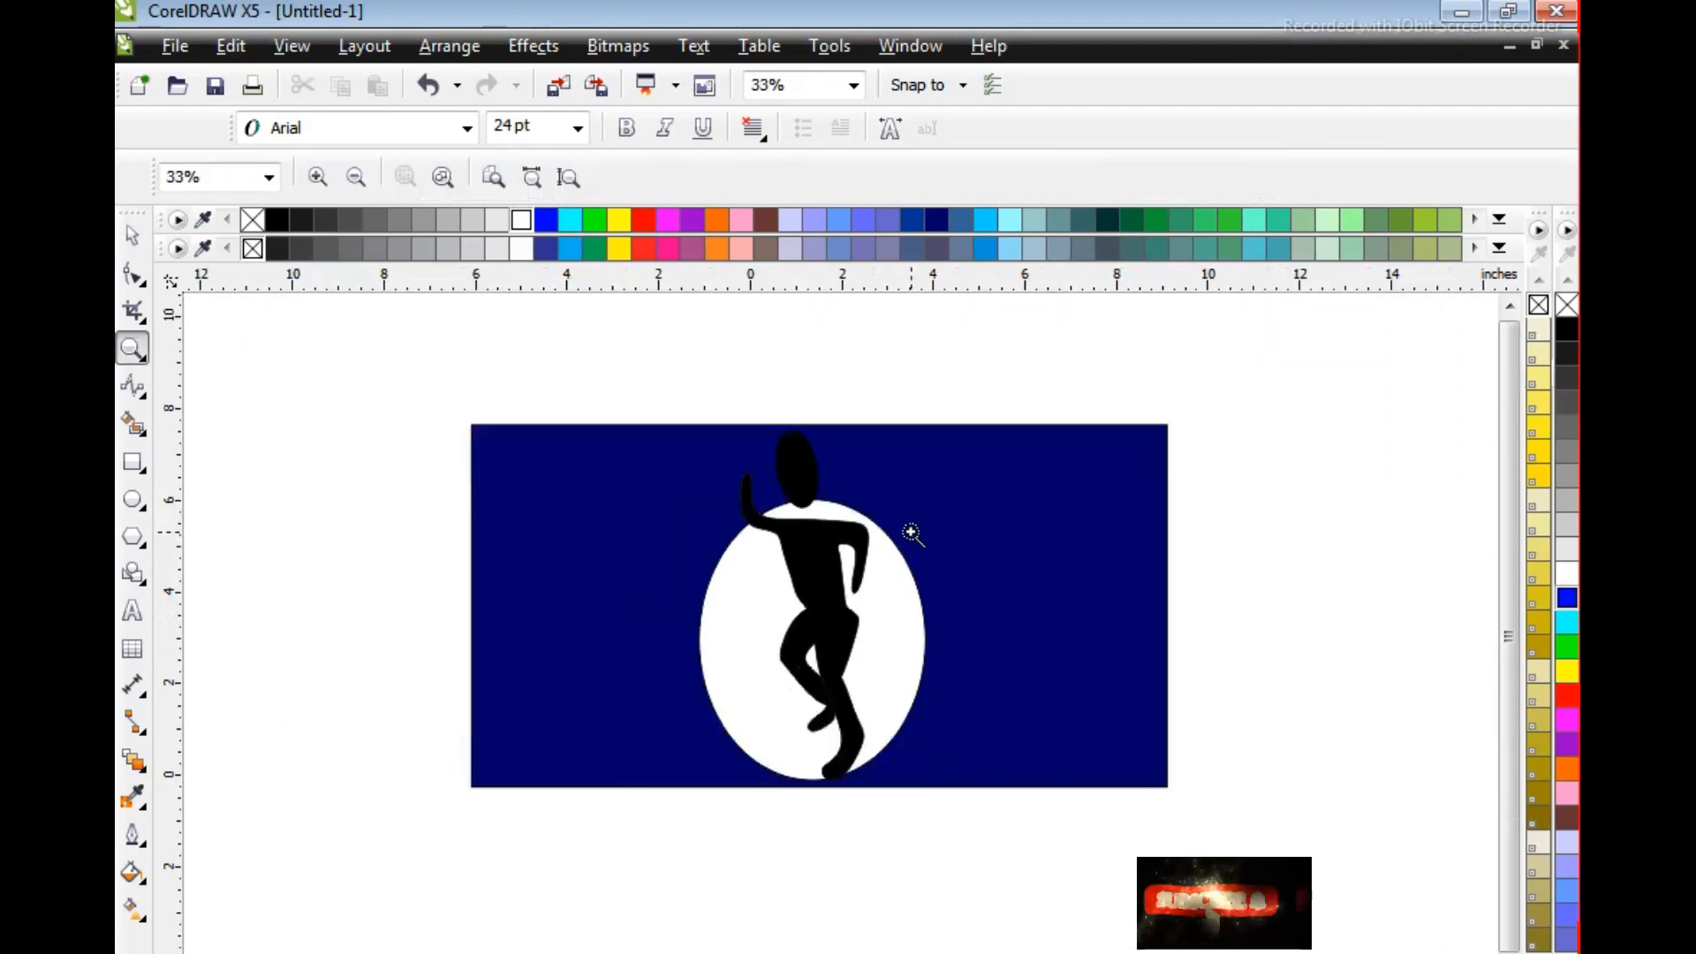
key("ctrl+z")
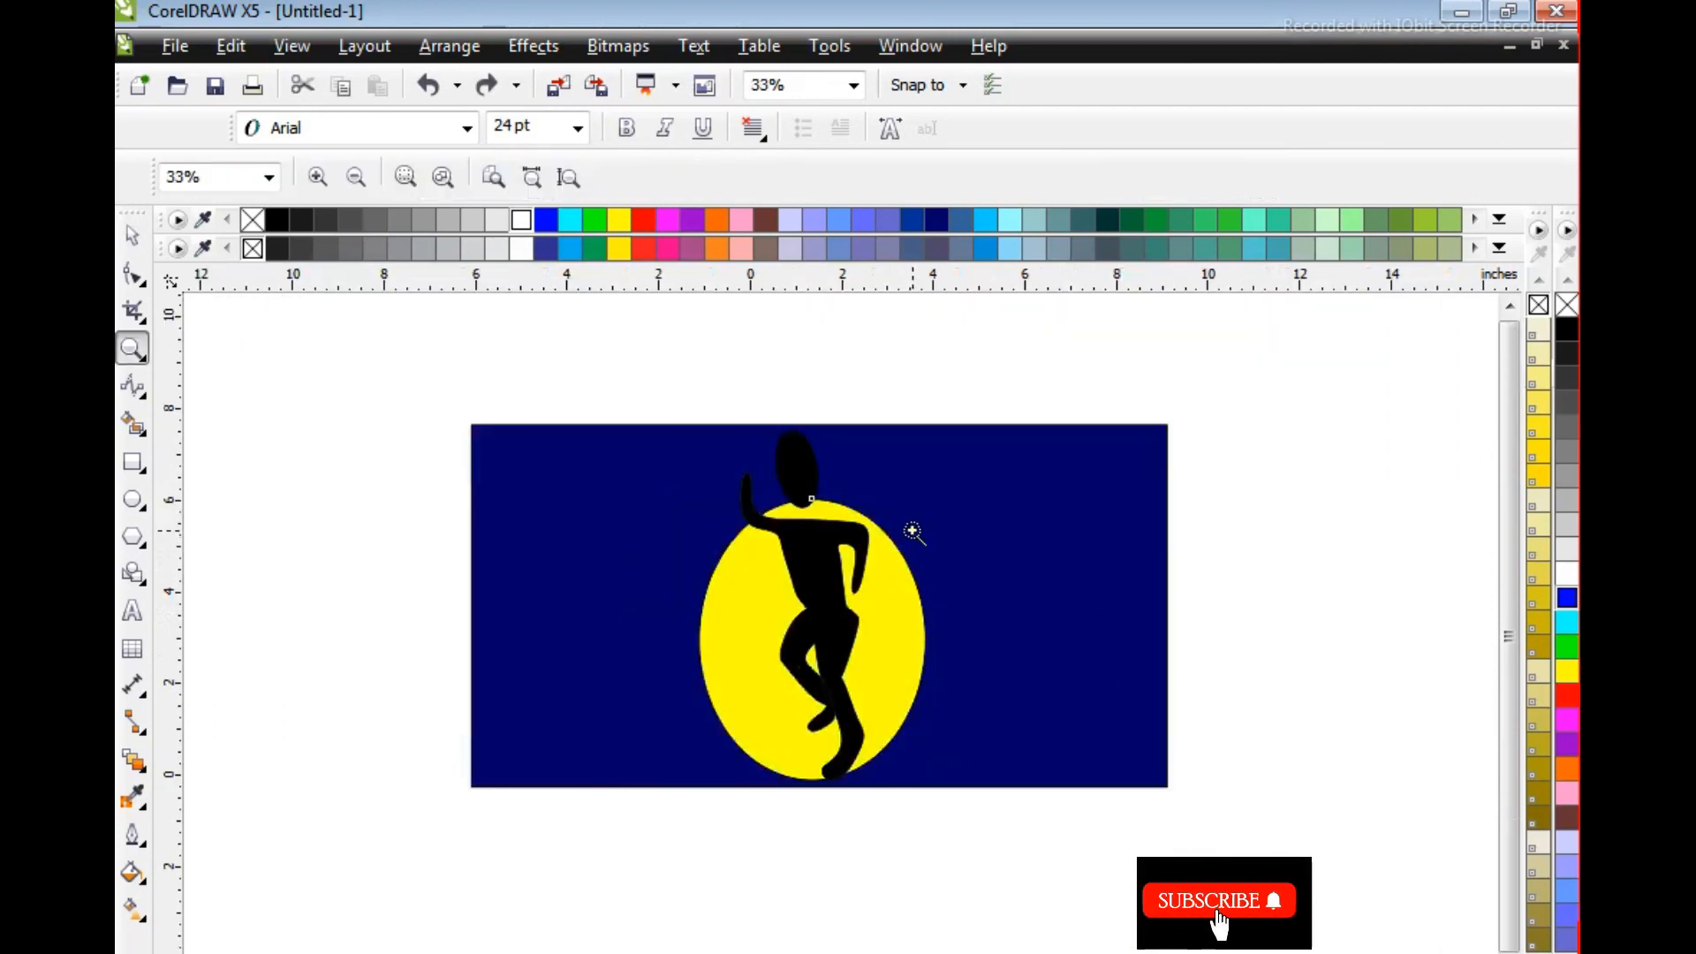
right_click(913, 531)
left_click(913, 531)
mouse_move(471, 601)
left_mouse_down()
mouse_move(659, 952)
mouse_move(853, 930)
left_mouse_up()
mouse_move(599, 310)
left_mouse_down()
mouse_move(861, 769)
mouse_move(1090, 910)
left_mouse_up()
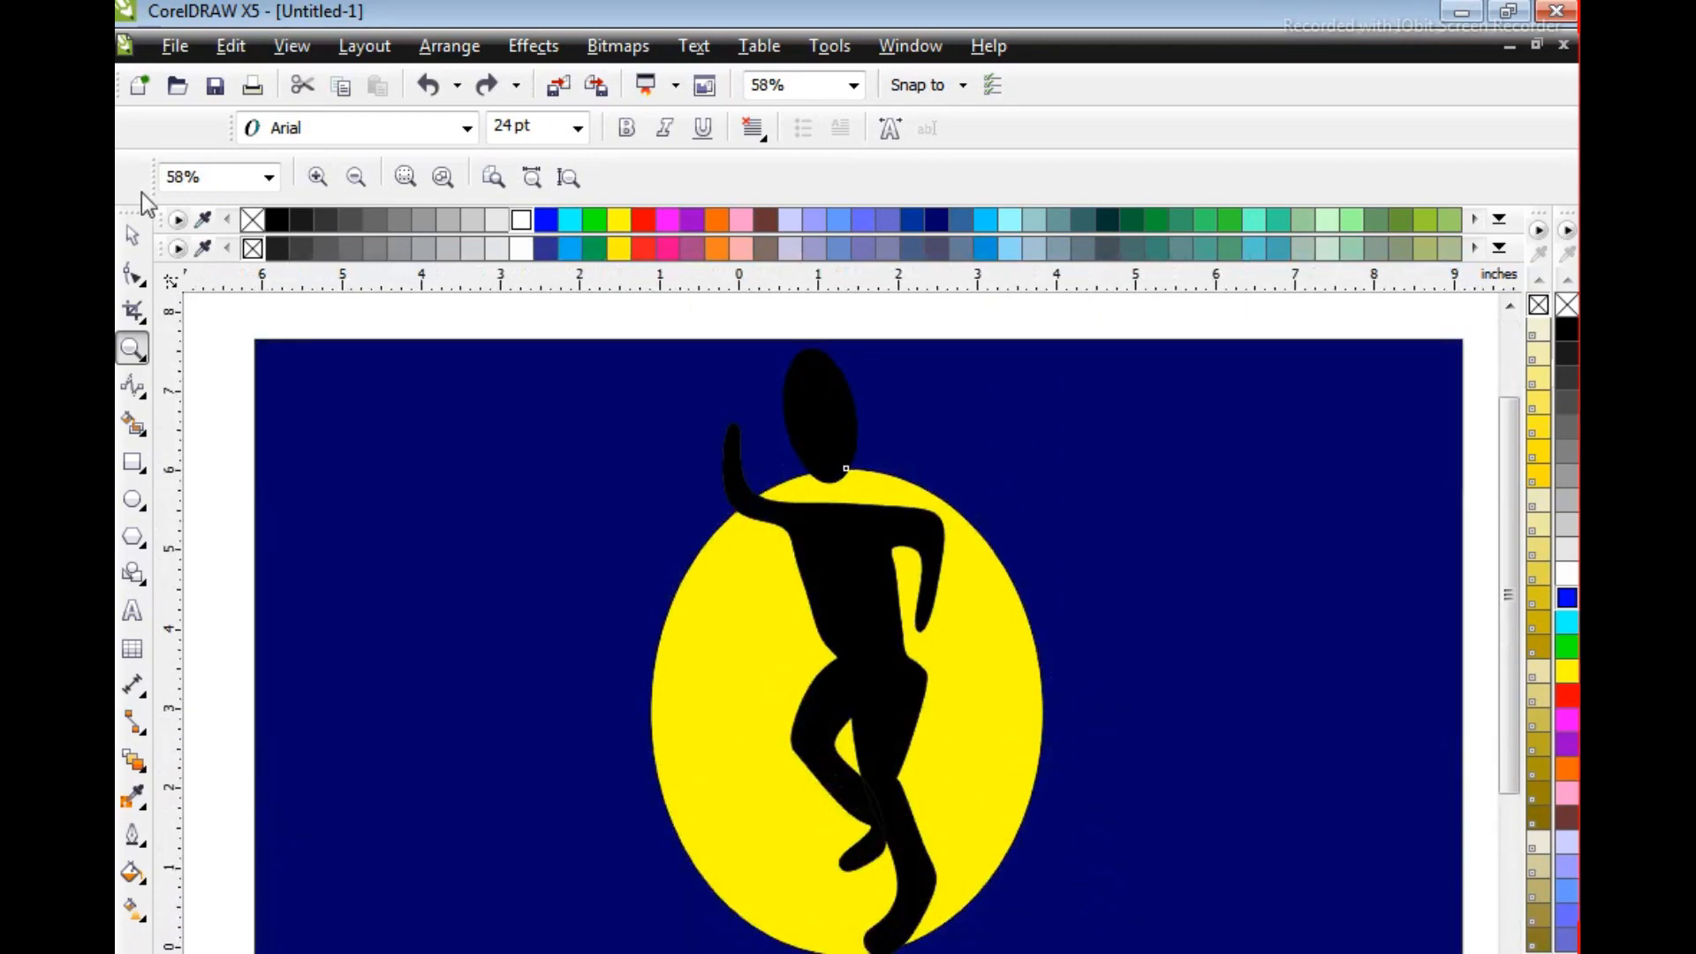
Change the fill of the large ellipse behind the figure to white
left_click(132, 235)
left_click(979, 644)
left_click(526, 224)
left_click(1332, 601)
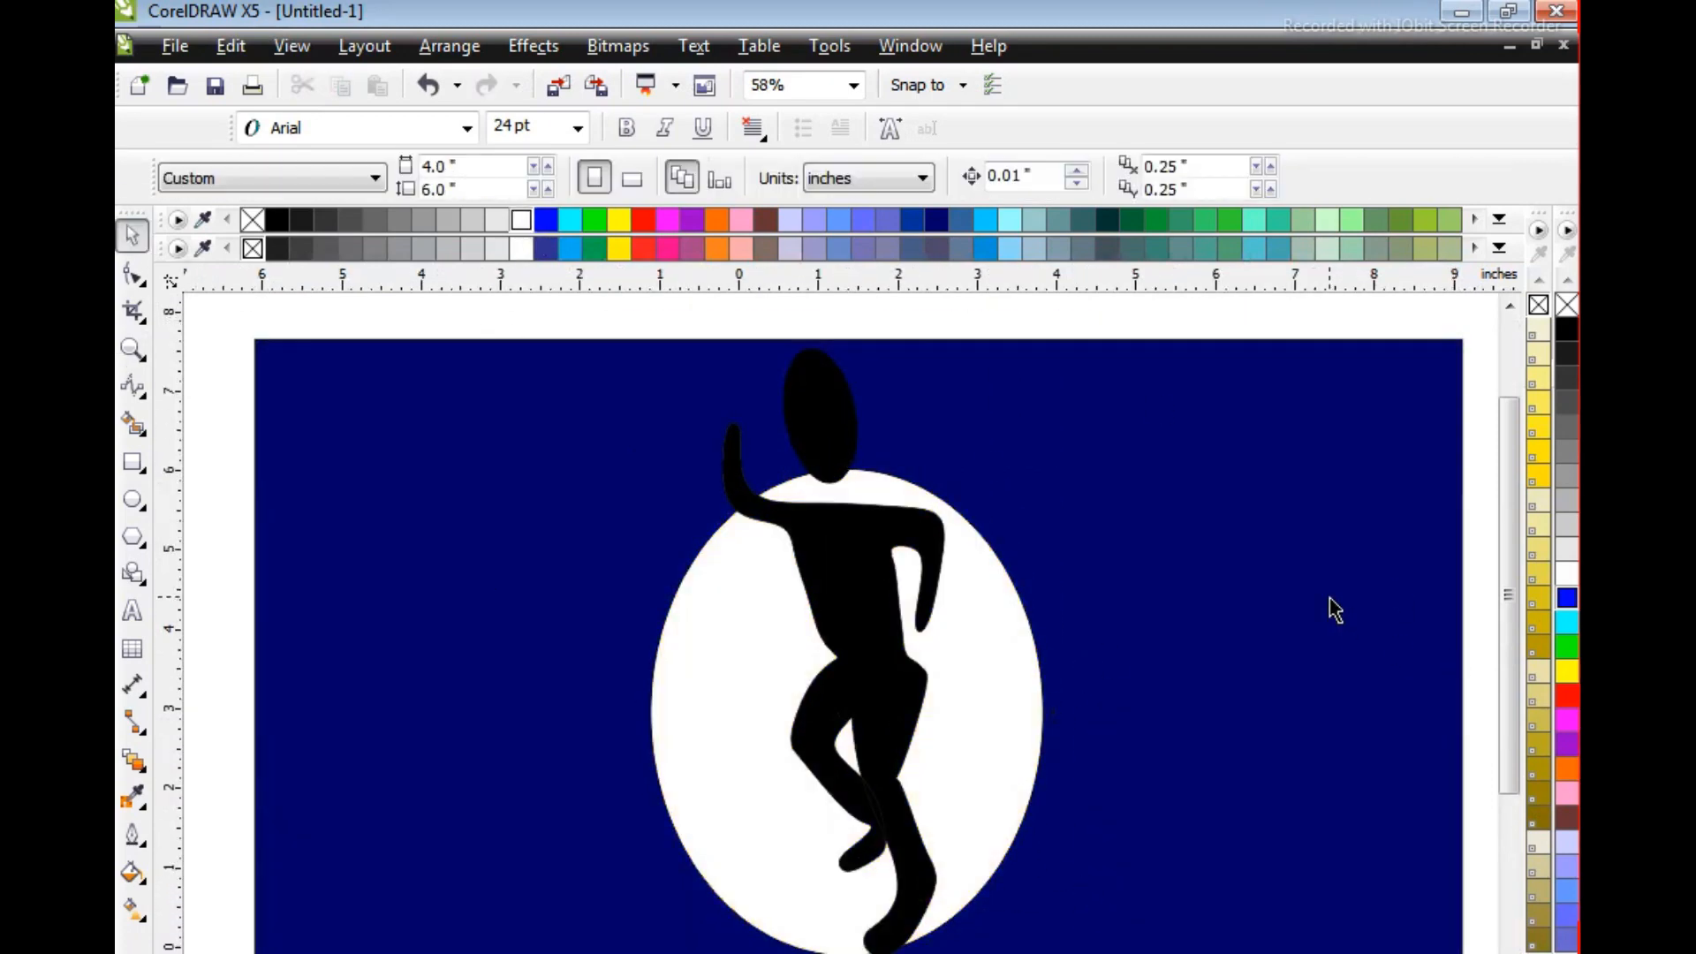
scroll(1513, 537, "down", 2)
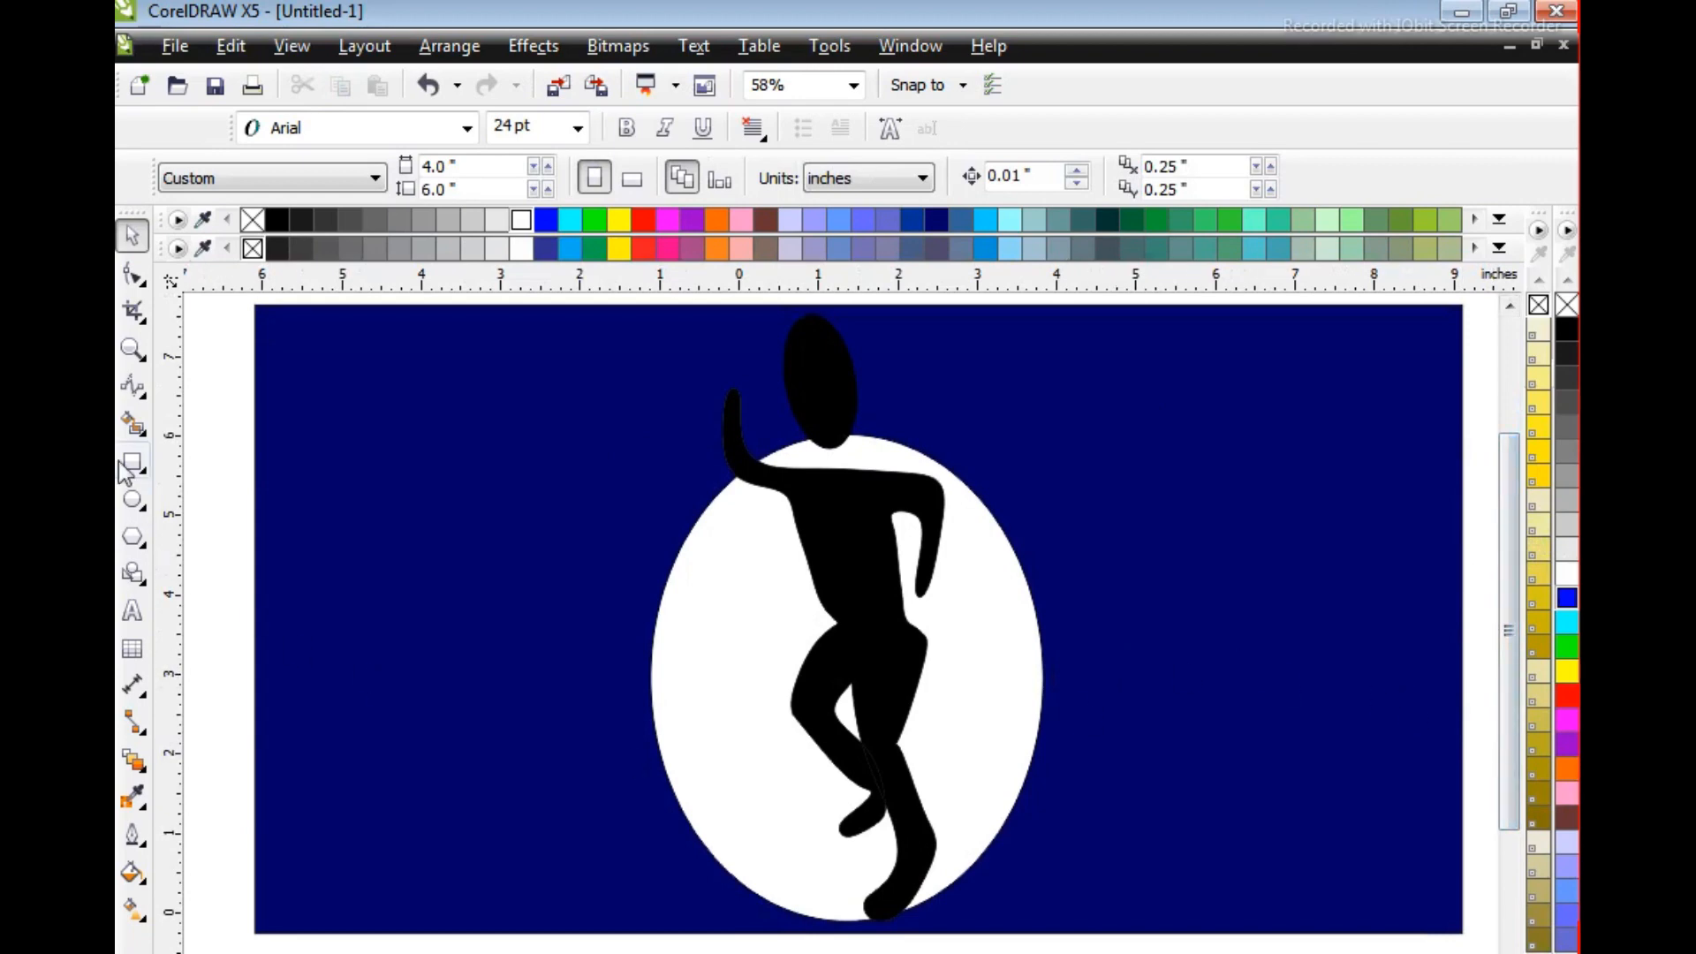
Add the text "50kg" beside the figure's head, enlarge it to about 77 pt and give it a light grey fill
left_click(132, 610)
type("50k")
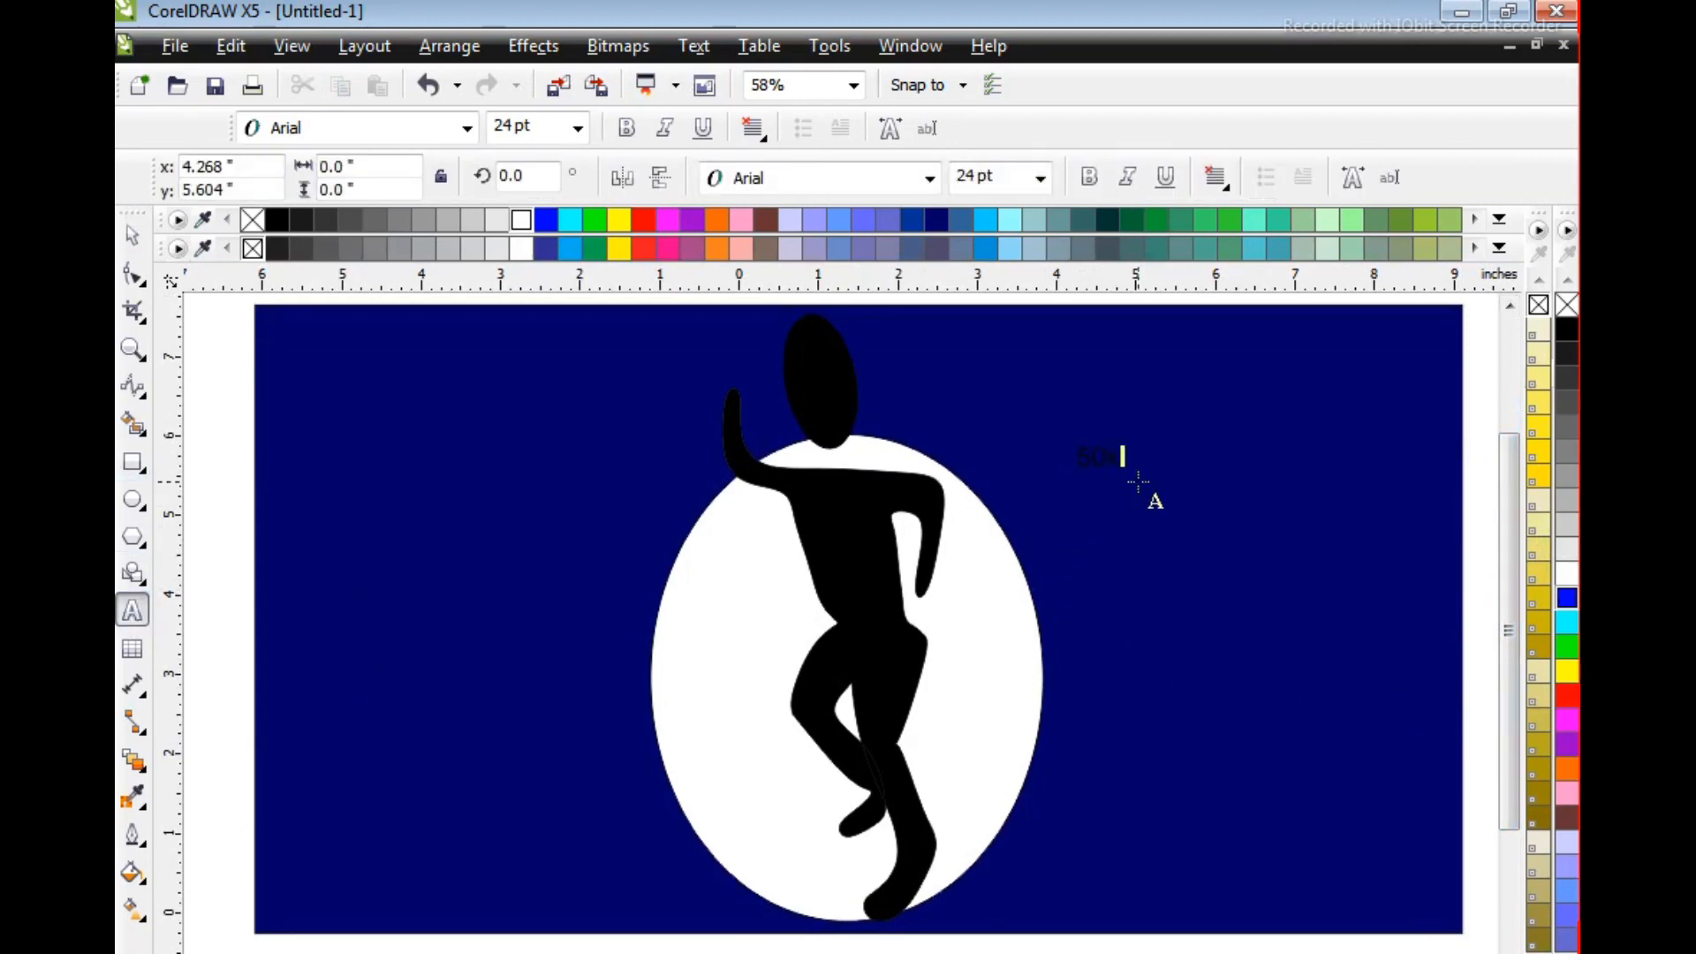
type("g")
left_click(132, 235)
left_click_drag(1143, 489, 1266, 552)
left_click_drag(1187, 488, 1116, 475)
left_click(1406, 565)
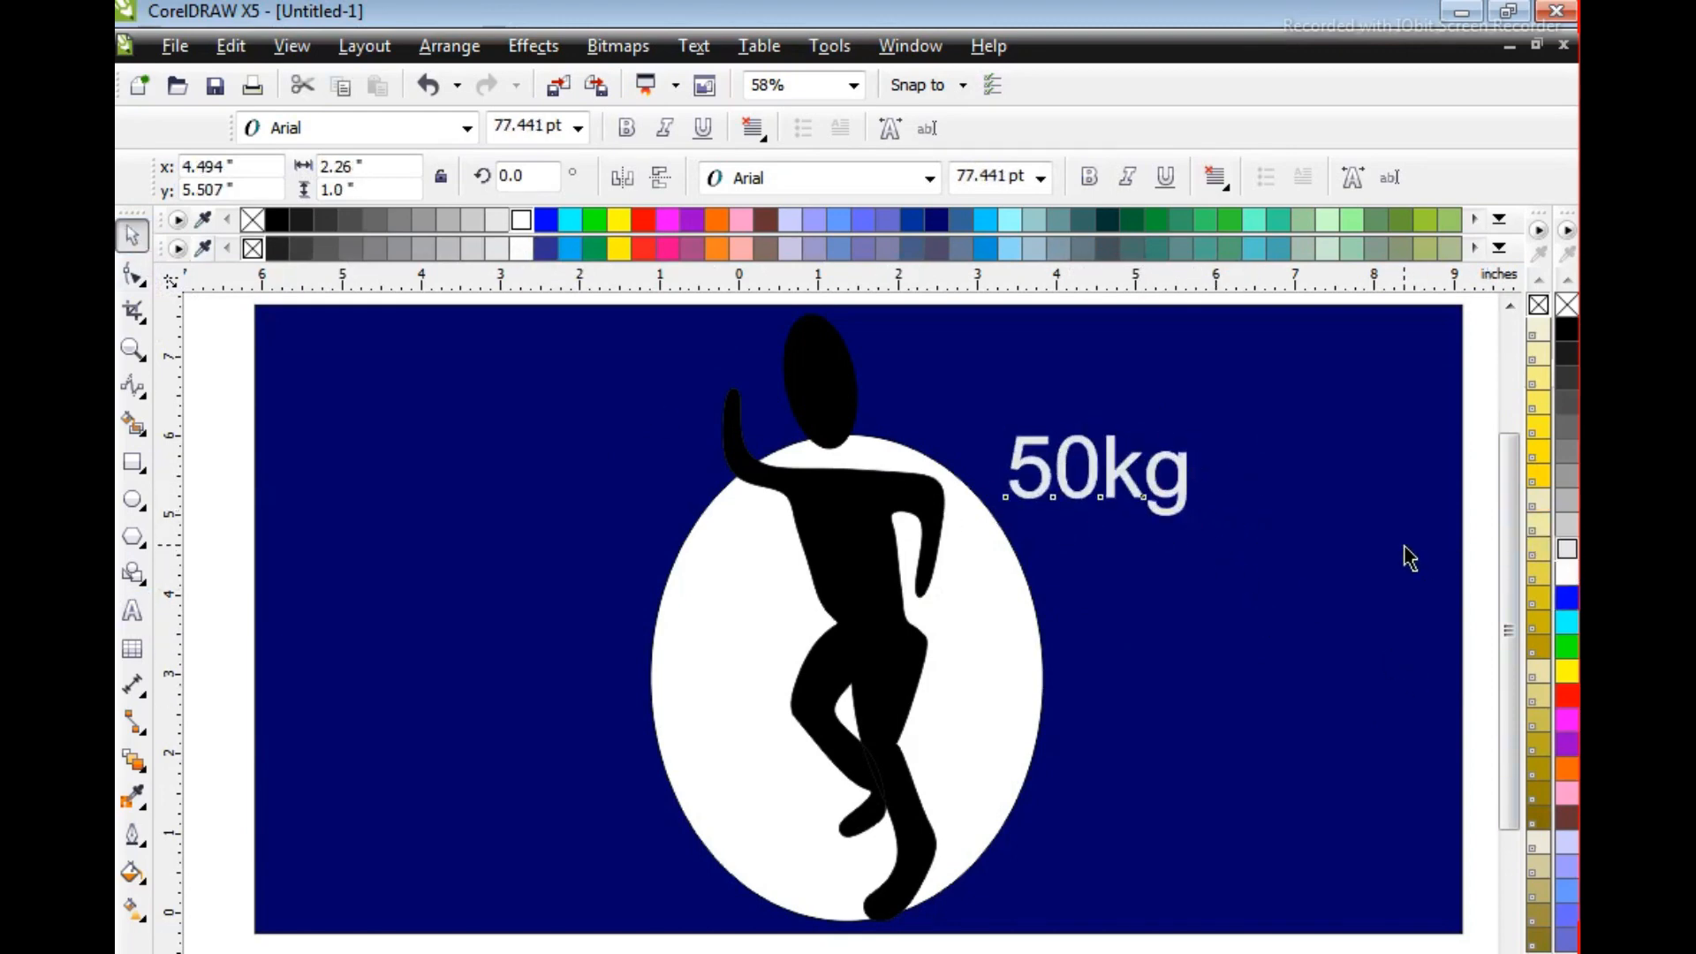
Change the font of the "50kg" text to Berlin Sans FB Demi
left_click(1112, 477)
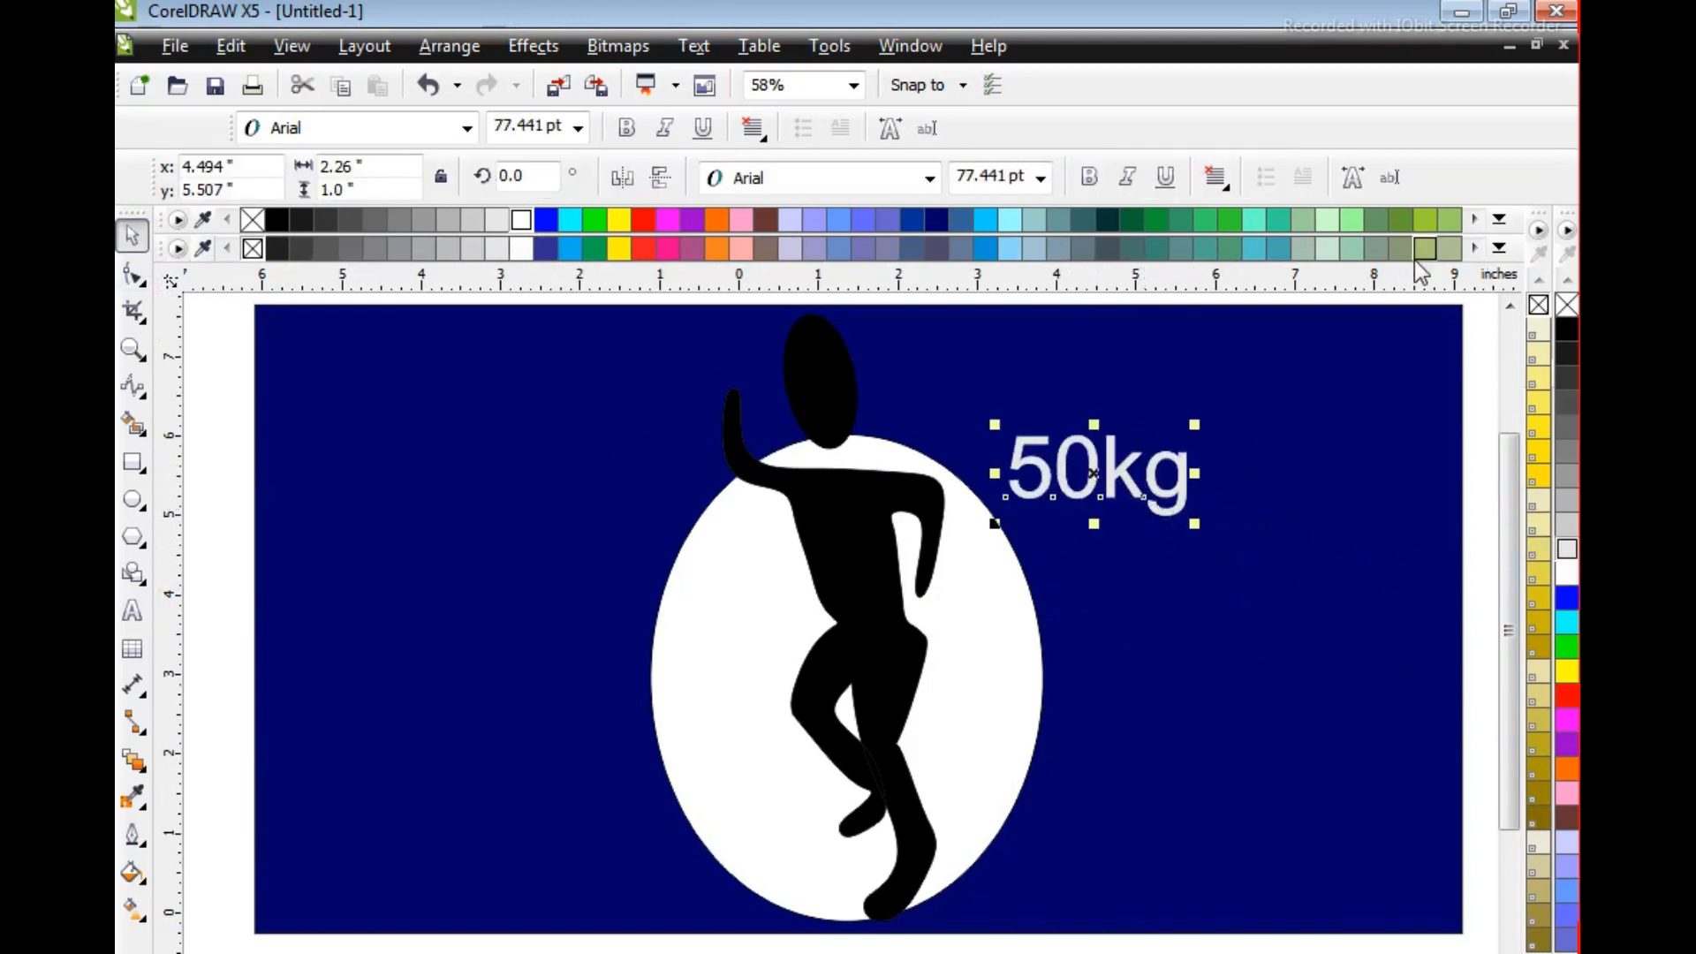
left_click(930, 178)
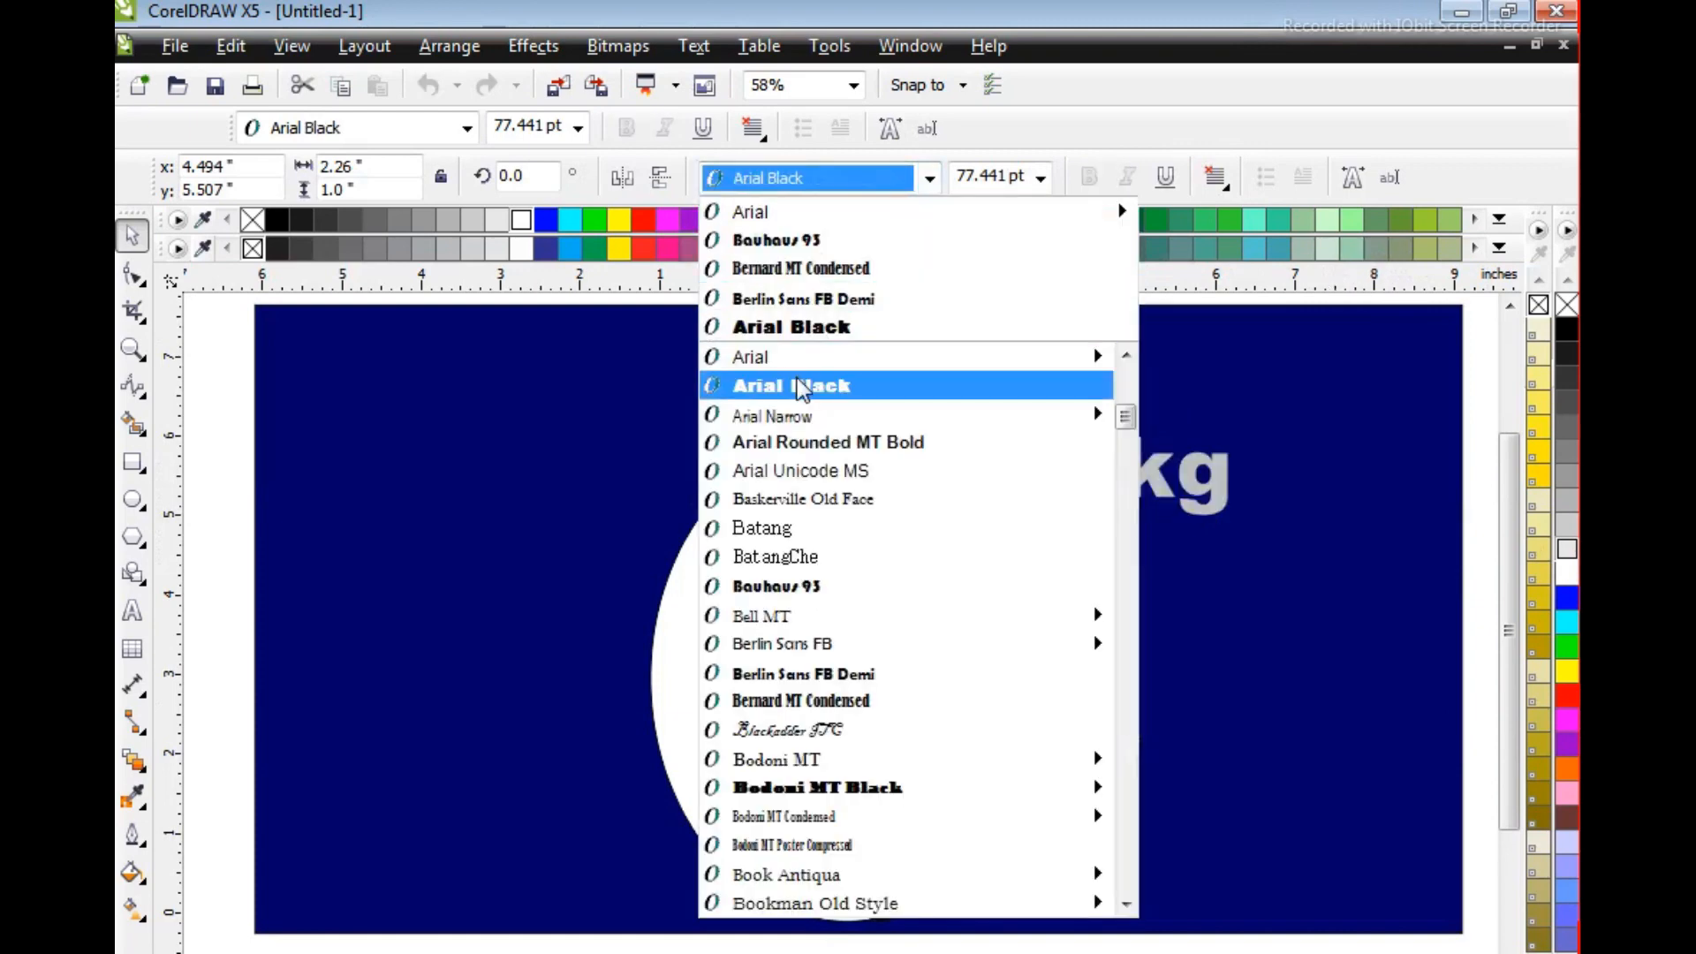
left_click(806, 300)
left_click(942, 762)
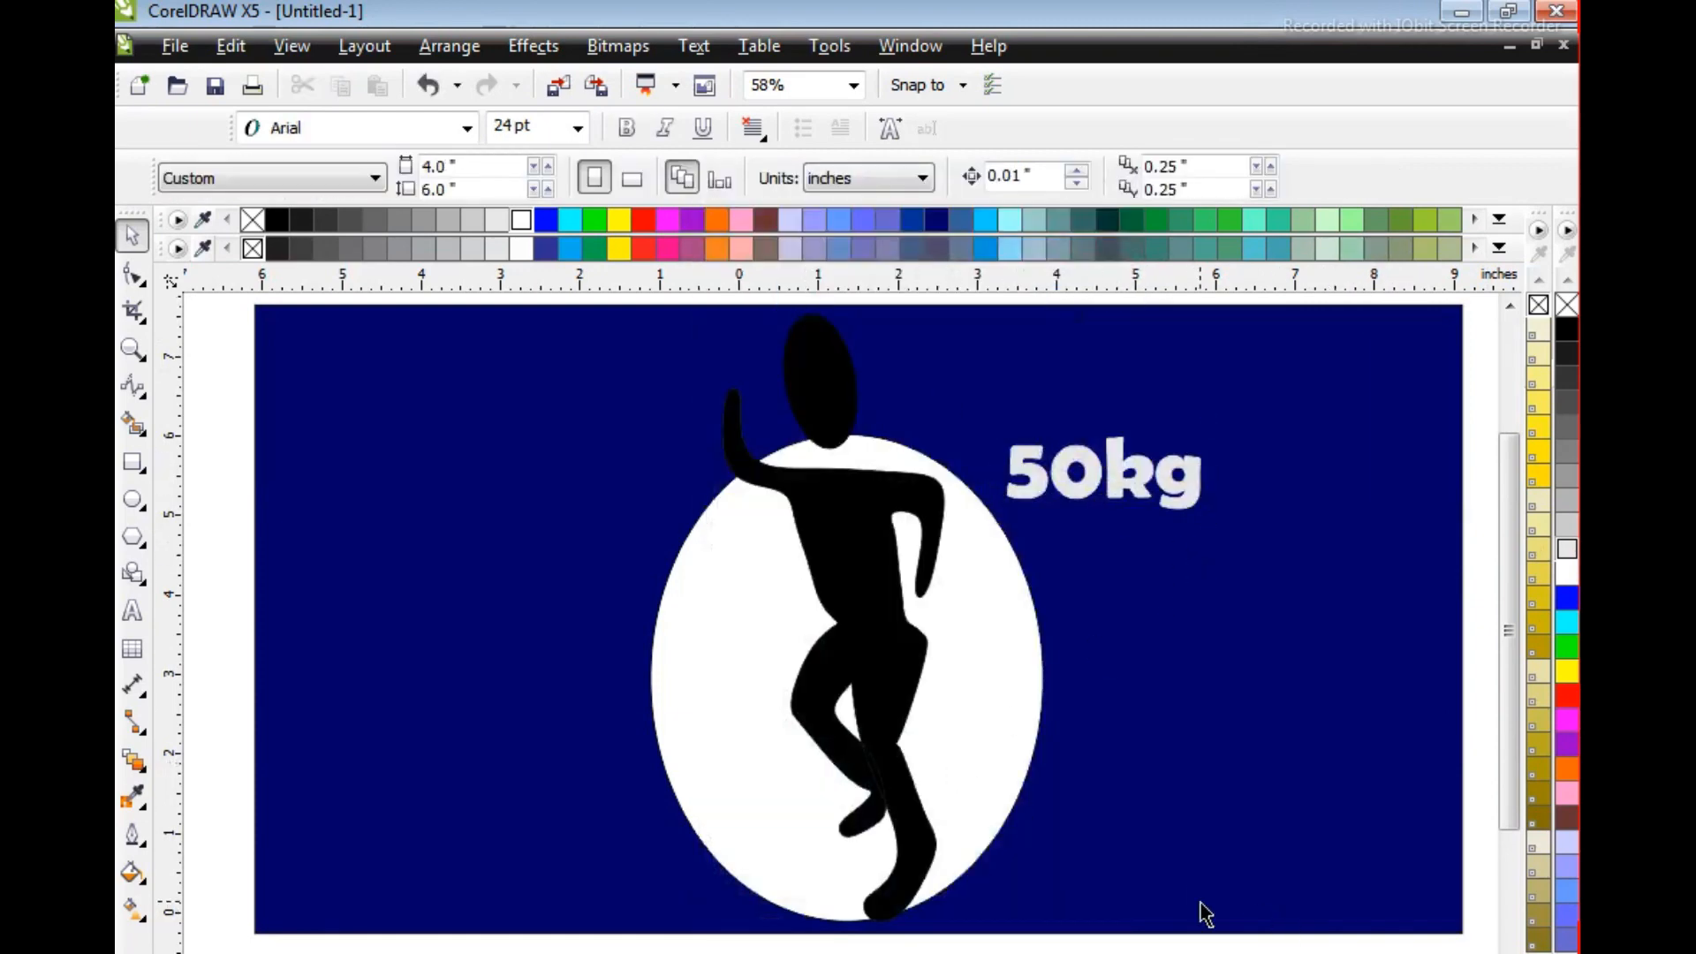
Draw an ellipse about 1.32 by 1.68 inches left of the figure and offset an overlapping duplicate up and to the right
left_click(132, 500)
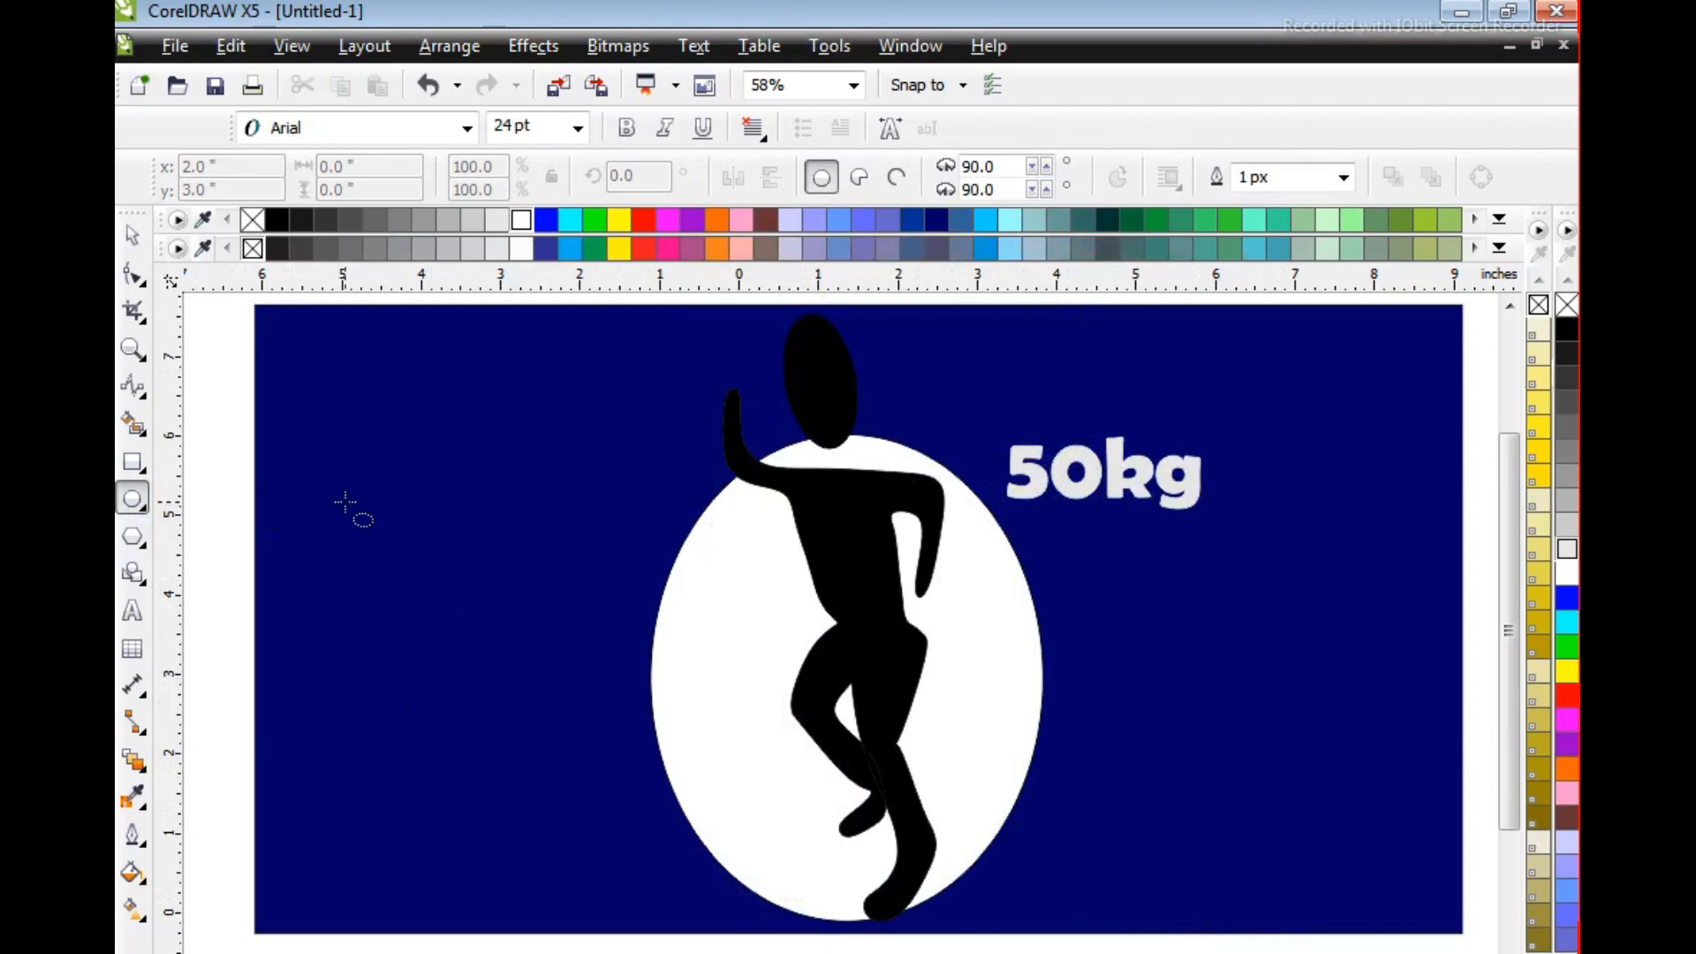
left_click_drag(345, 502, 444, 629)
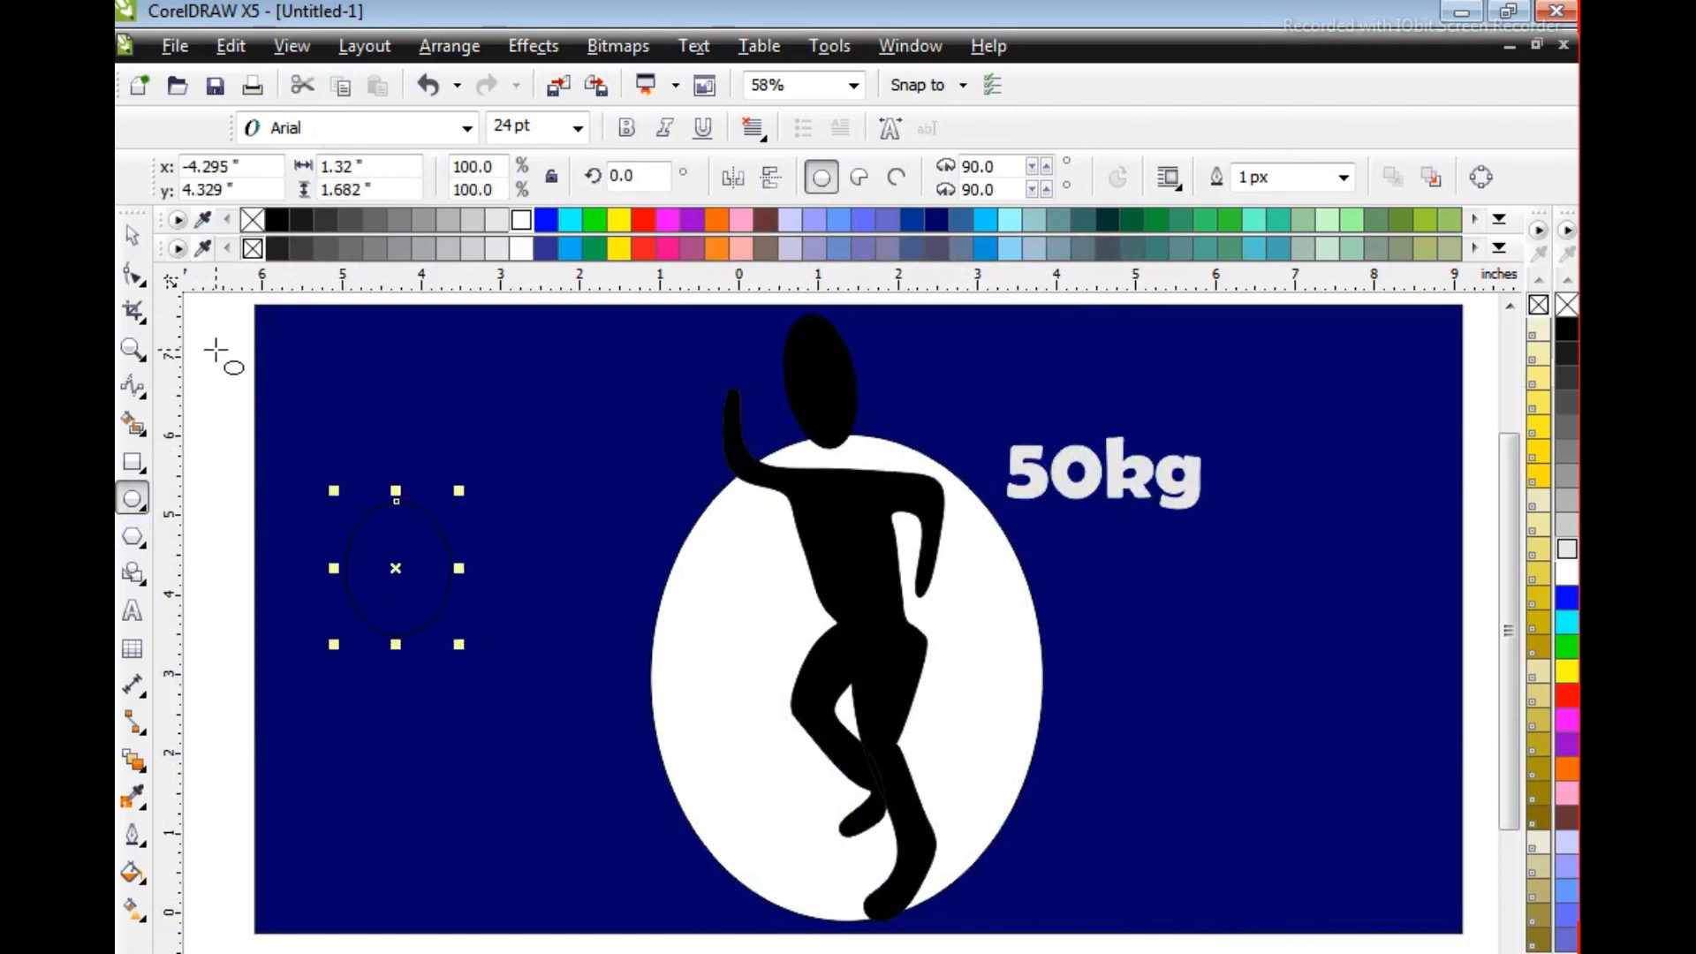
key("KP_Add")
key("Right")
key("Right")
key("Right")
key("Right")
key("Right")
key("Right")
key("Right")
key("Right")
key("Right")
key("Right")
key("Right")
key("Right")
key("Right")
key("Right")
key("Right")
key("Right")
key("Right")
key("Right")
key("Right")
key("Right")
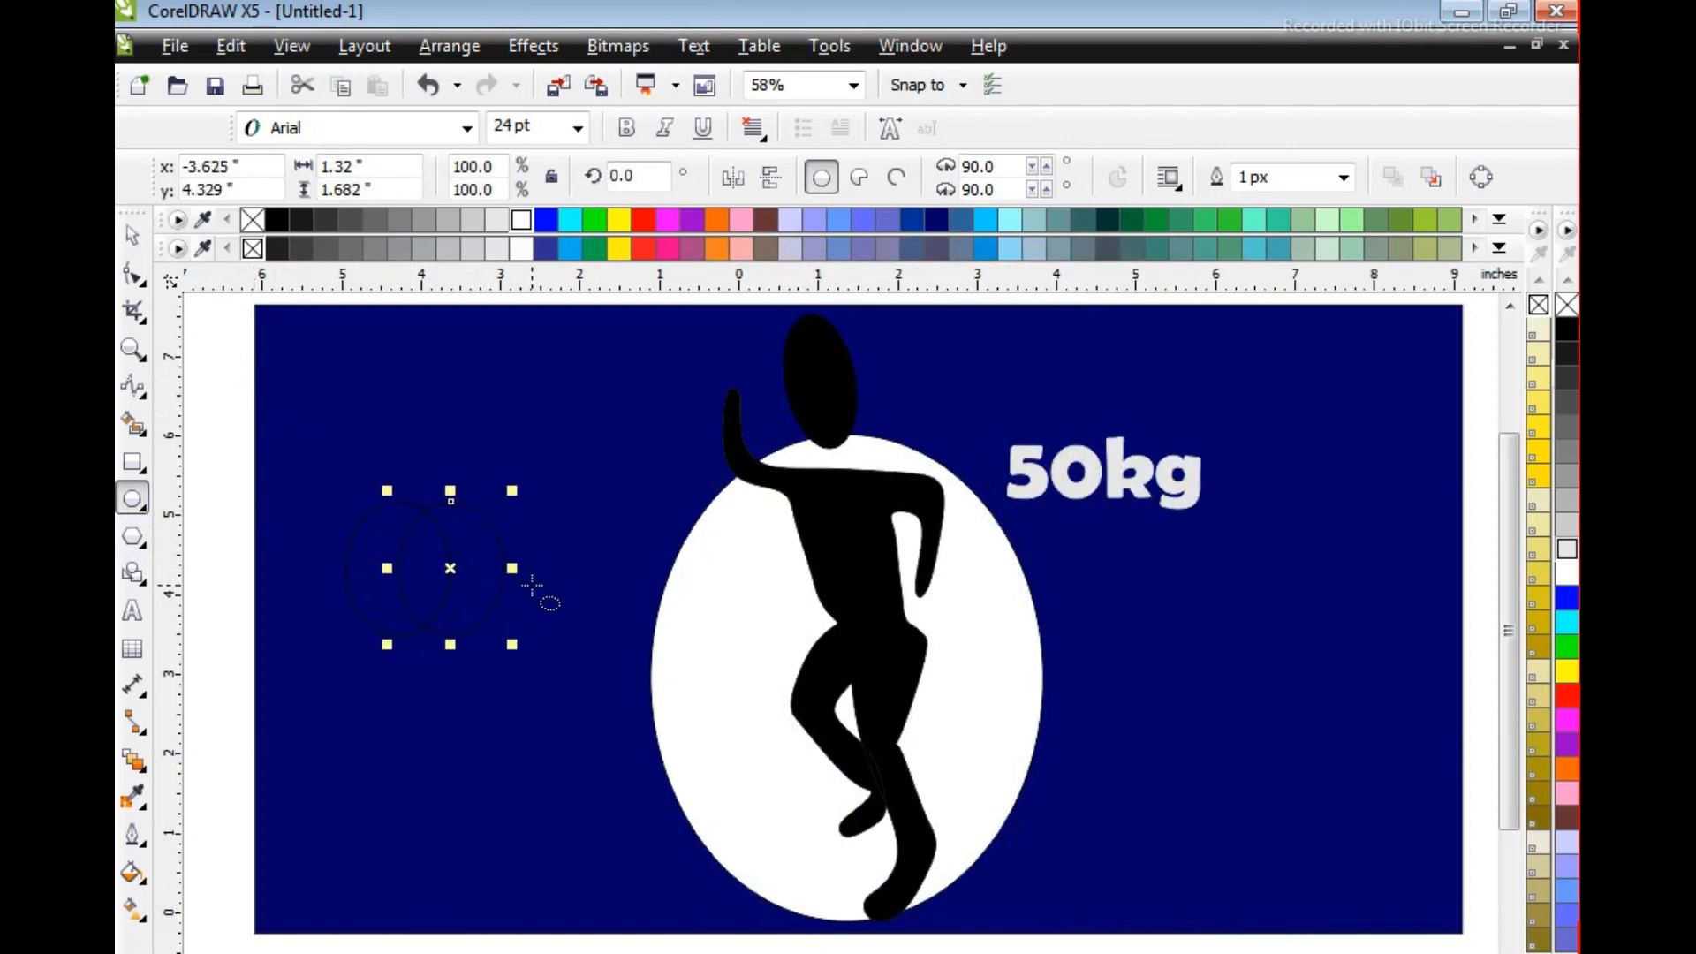
key("Up")
key("Up")
key("Up")
key("Up")
key("Up")
key("Up")
key("Up")
key("Up")
key("Up")
key("Up")
key("Up")
key("Up")
key("Up")
key("Up")
key("Up")
key("Up")
key("Up")
key("Up")
key("Up")
key("Up")
key("Right")
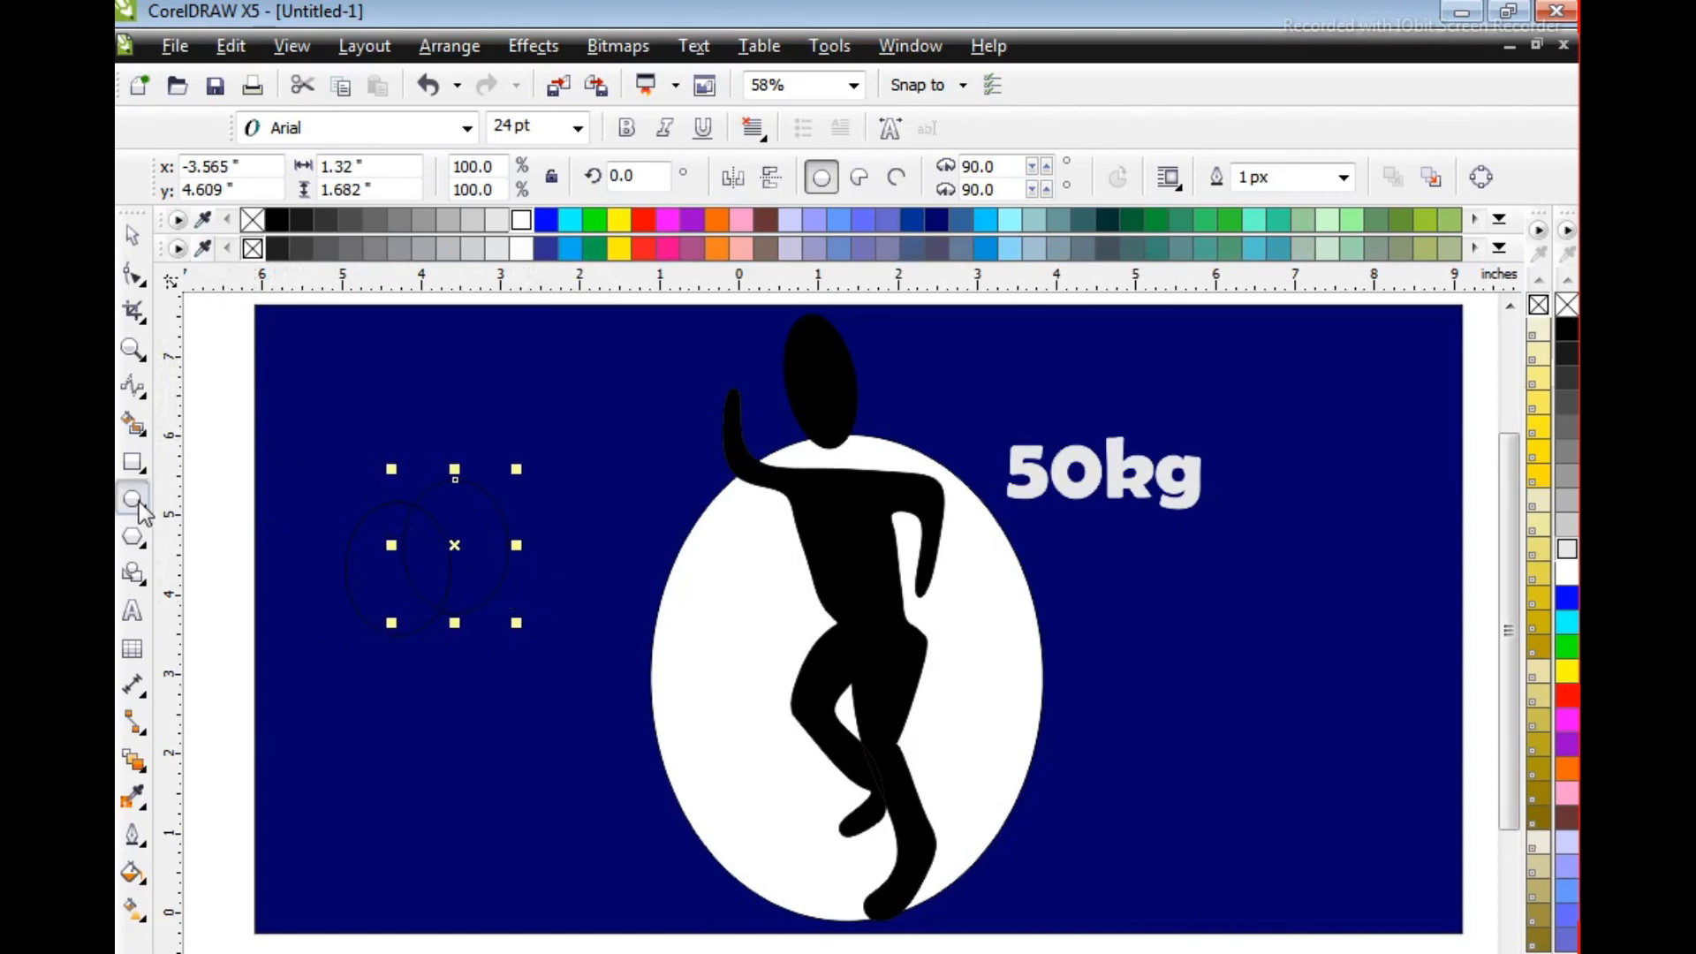
Create a leaf from the two ellipses' overlap with Smart Fill, move it clear and delete both ellipses
left_click(132, 424)
left_click(428, 559)
left_click(132, 235)
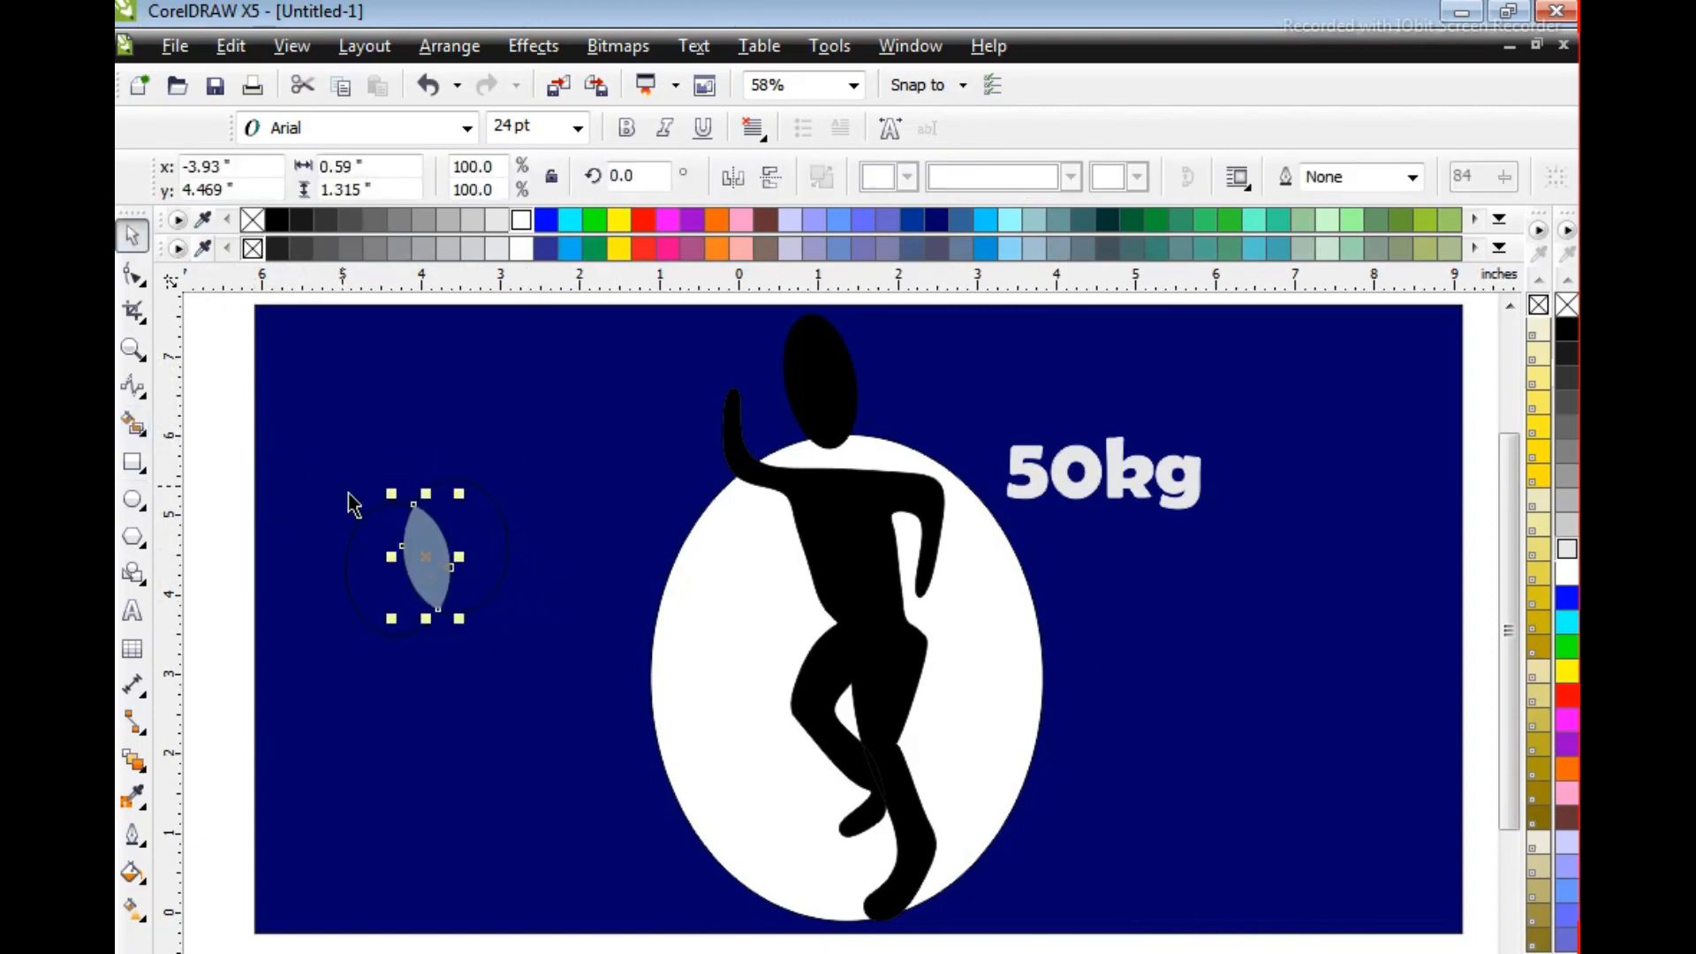
left_click_drag(426, 557, 321, 413)
left_click_drag(551, 669, 341, 492)
key("Delete")
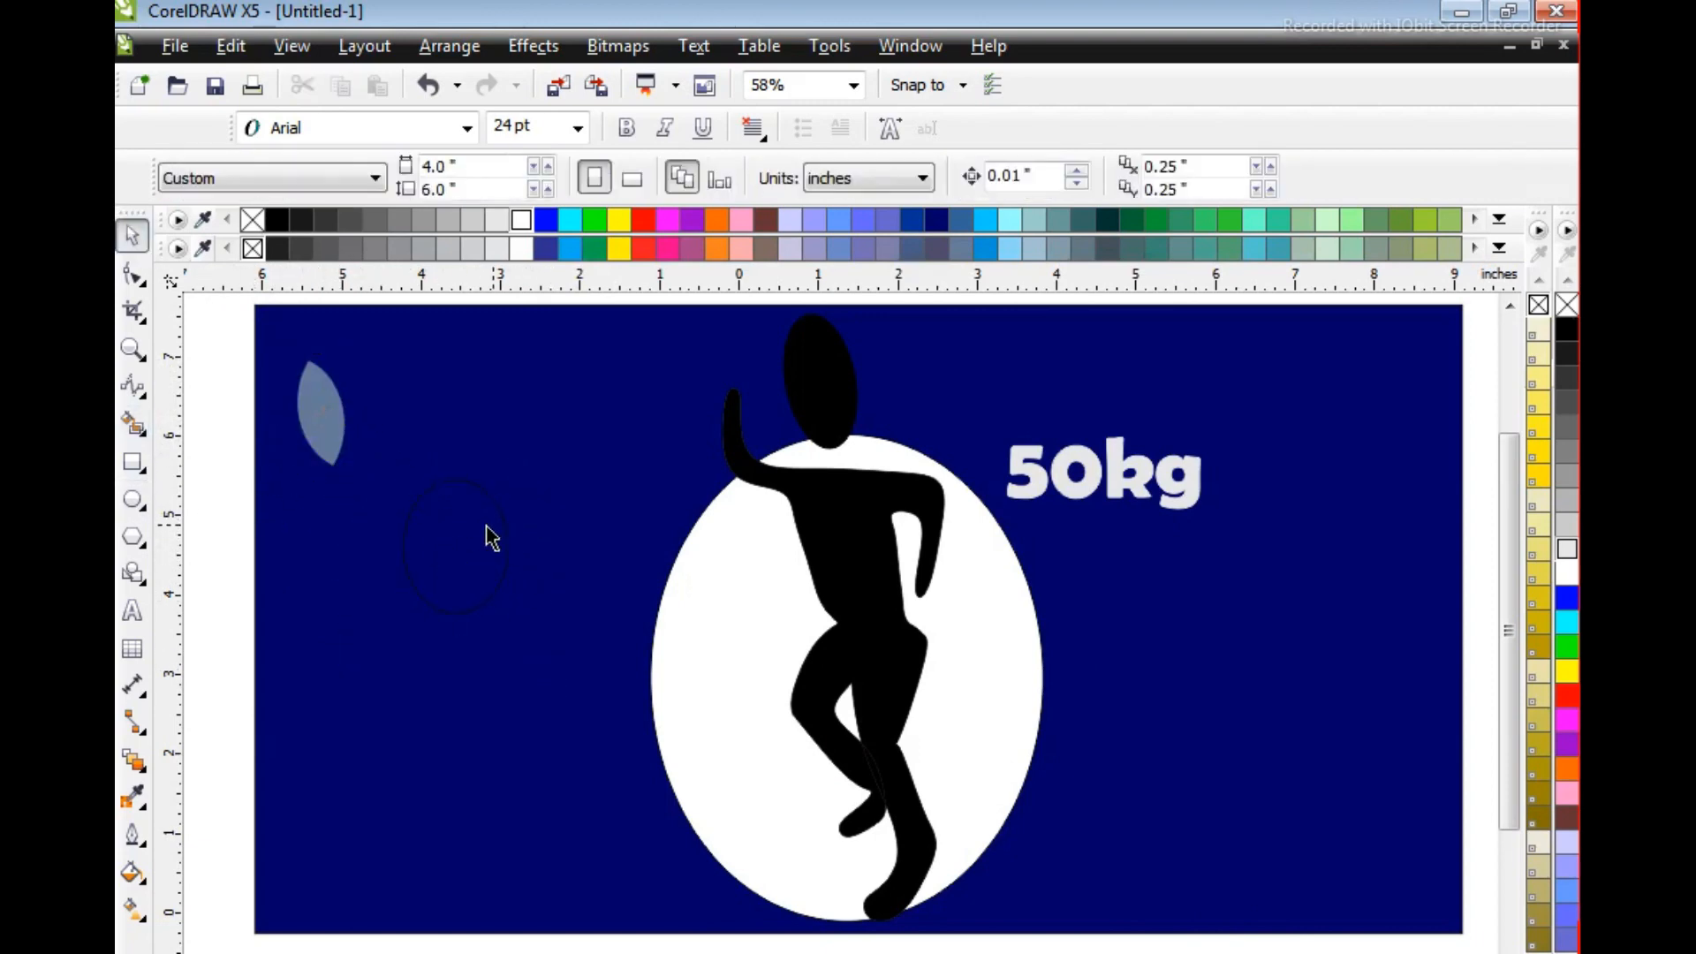
left_click_drag(333, 427, 407, 482)
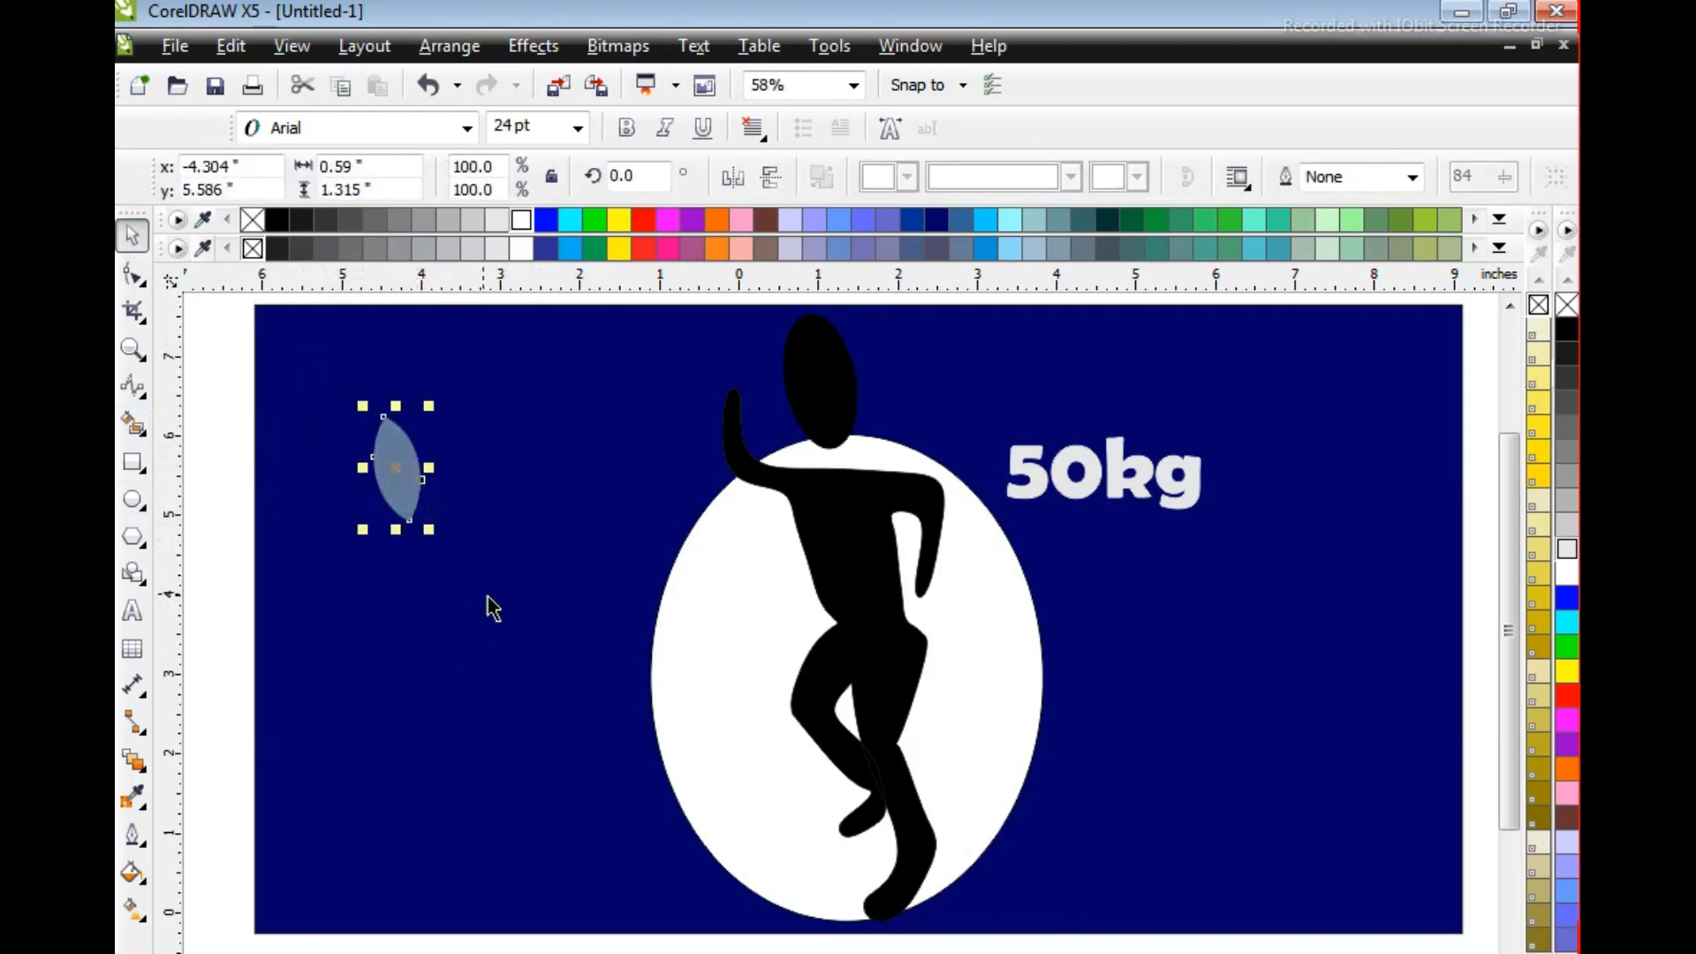
Rotate a copy of the leaf about its lower tip to form a V-shaped pair, and group both leaves
left_click(395, 463)
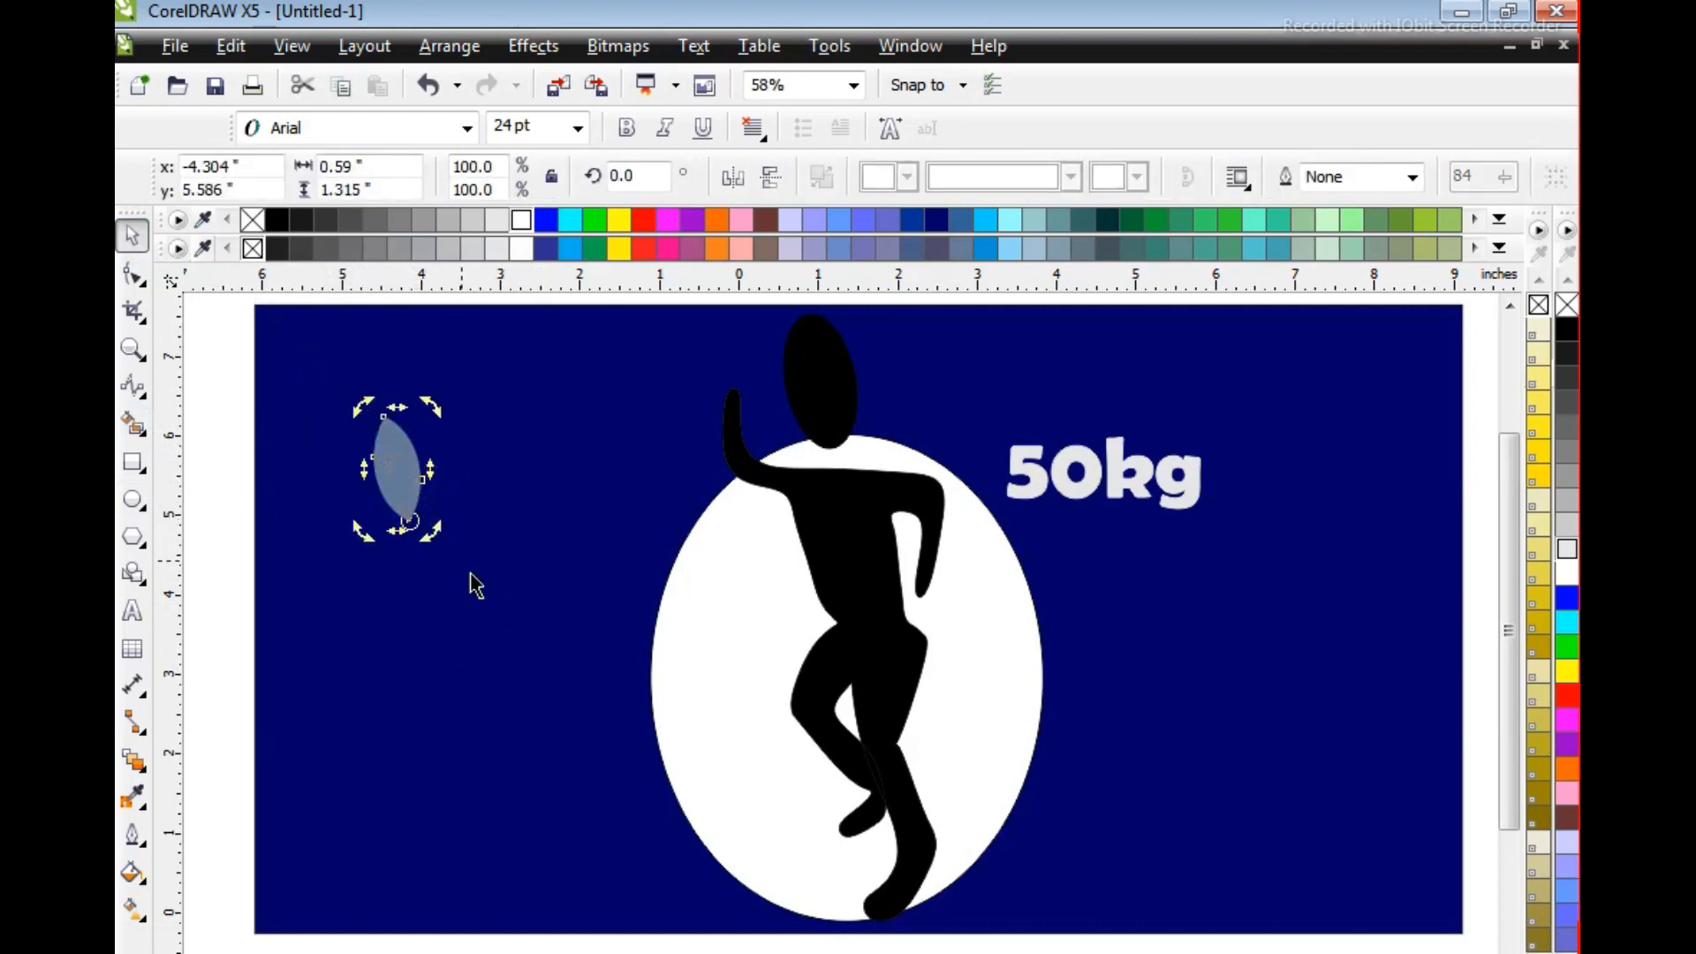
left_click_drag(426, 404, 497, 452)
key("Escape")
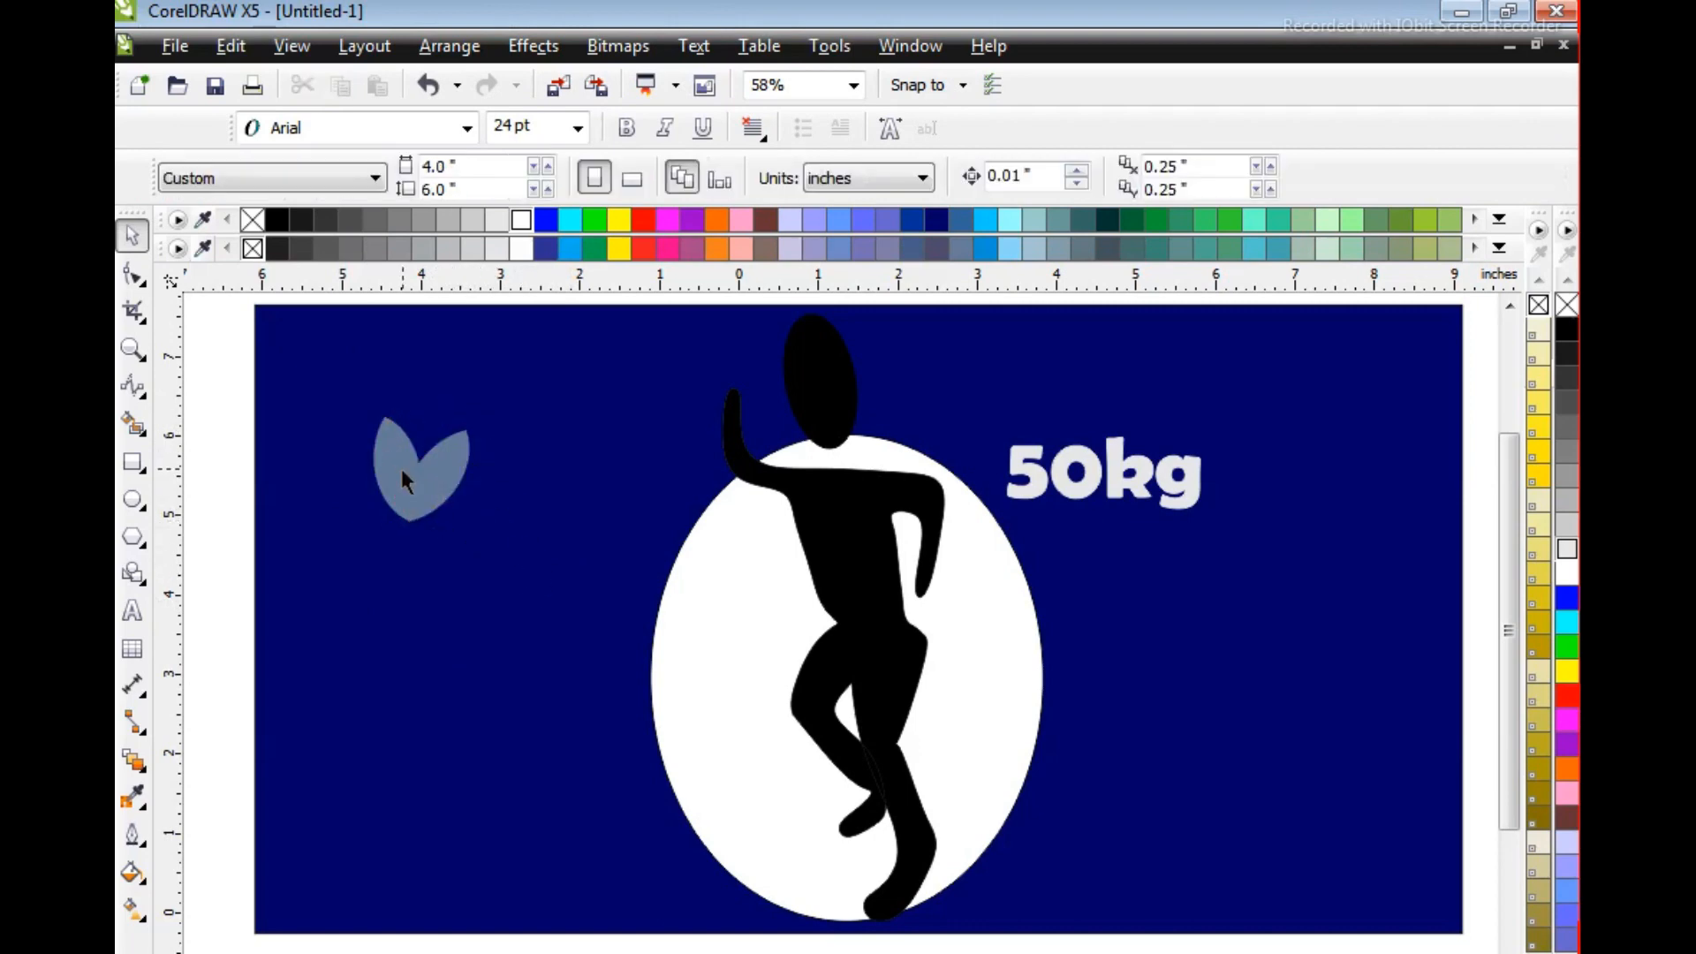
left_click_drag(380, 452, 492, 535)
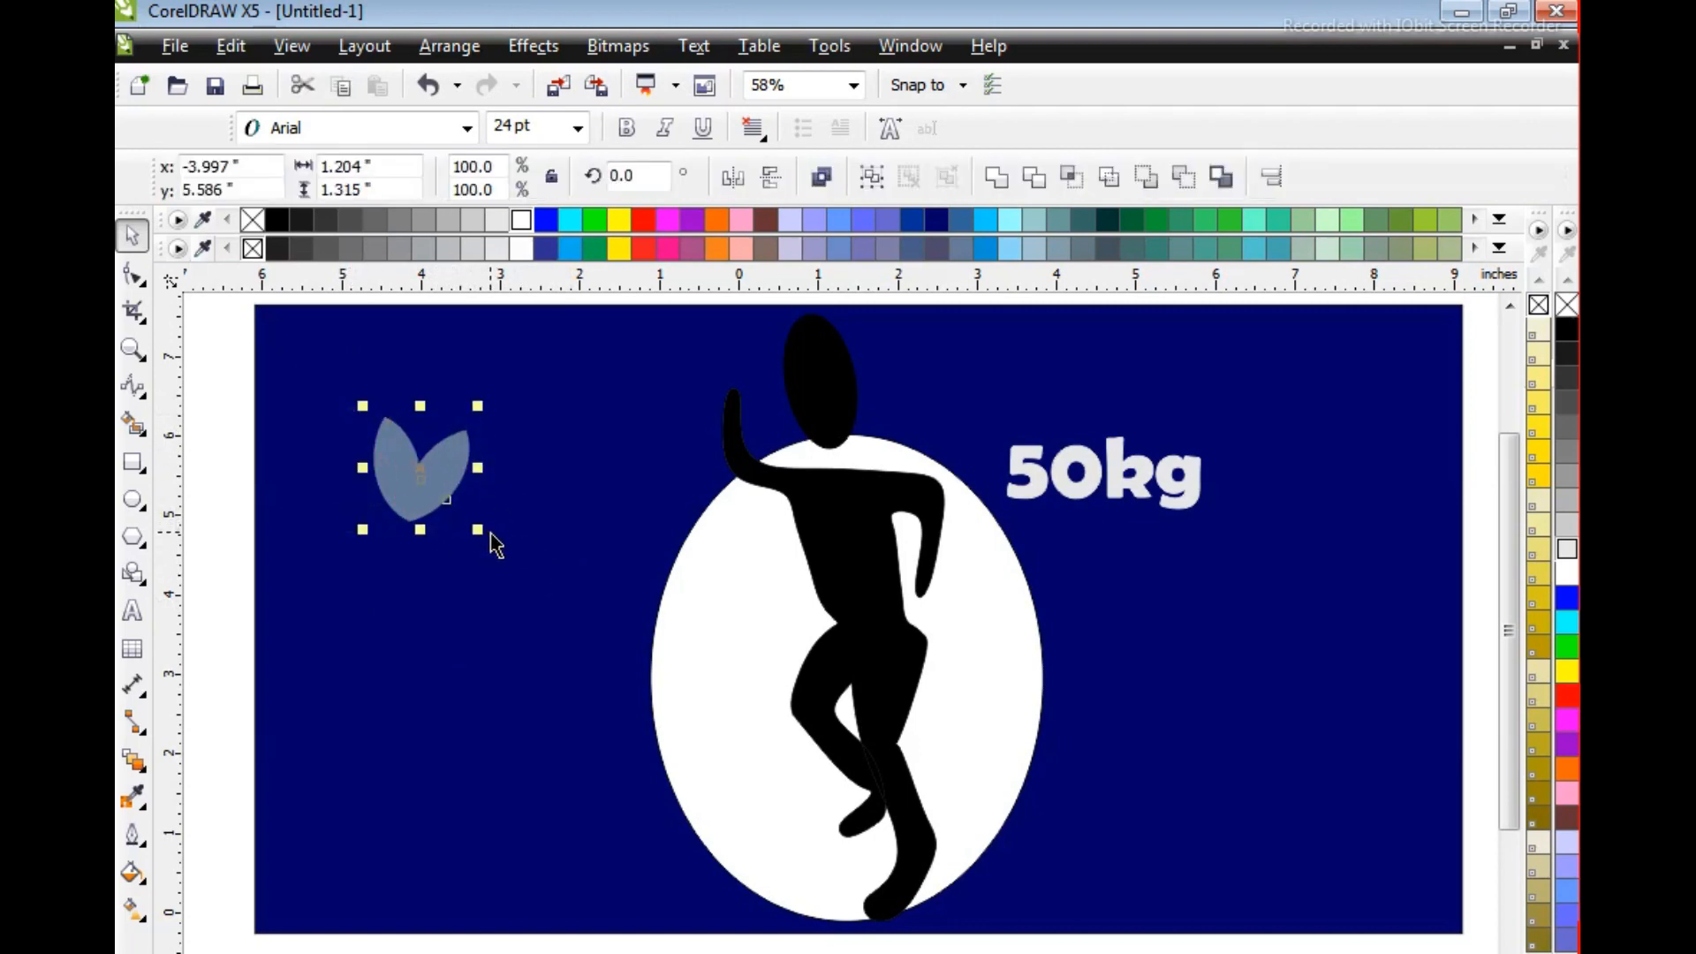
key("ctrl+g")
key("Escape")
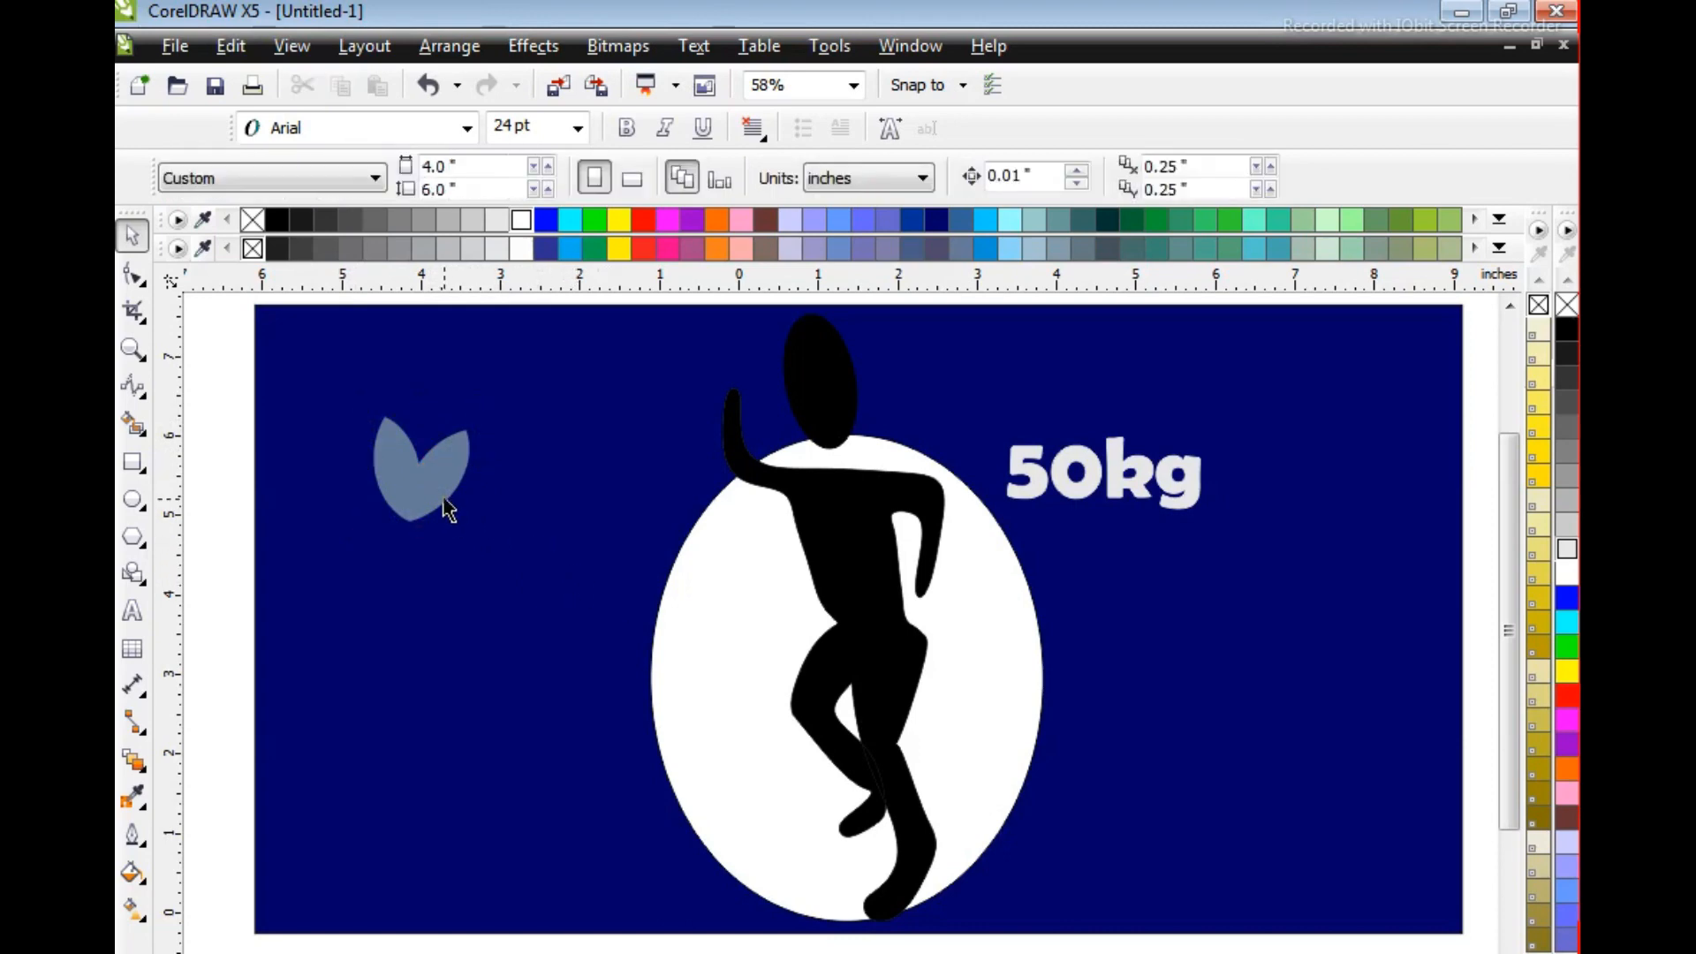
Place a copy of the leaf pair well below the original, keeping the upper pair smaller and the lower one wider
left_click_drag(433, 483, 438, 770)
left_click(424, 458)
left_click(541, 560)
right_click(420, 767)
left_click(534, 688)
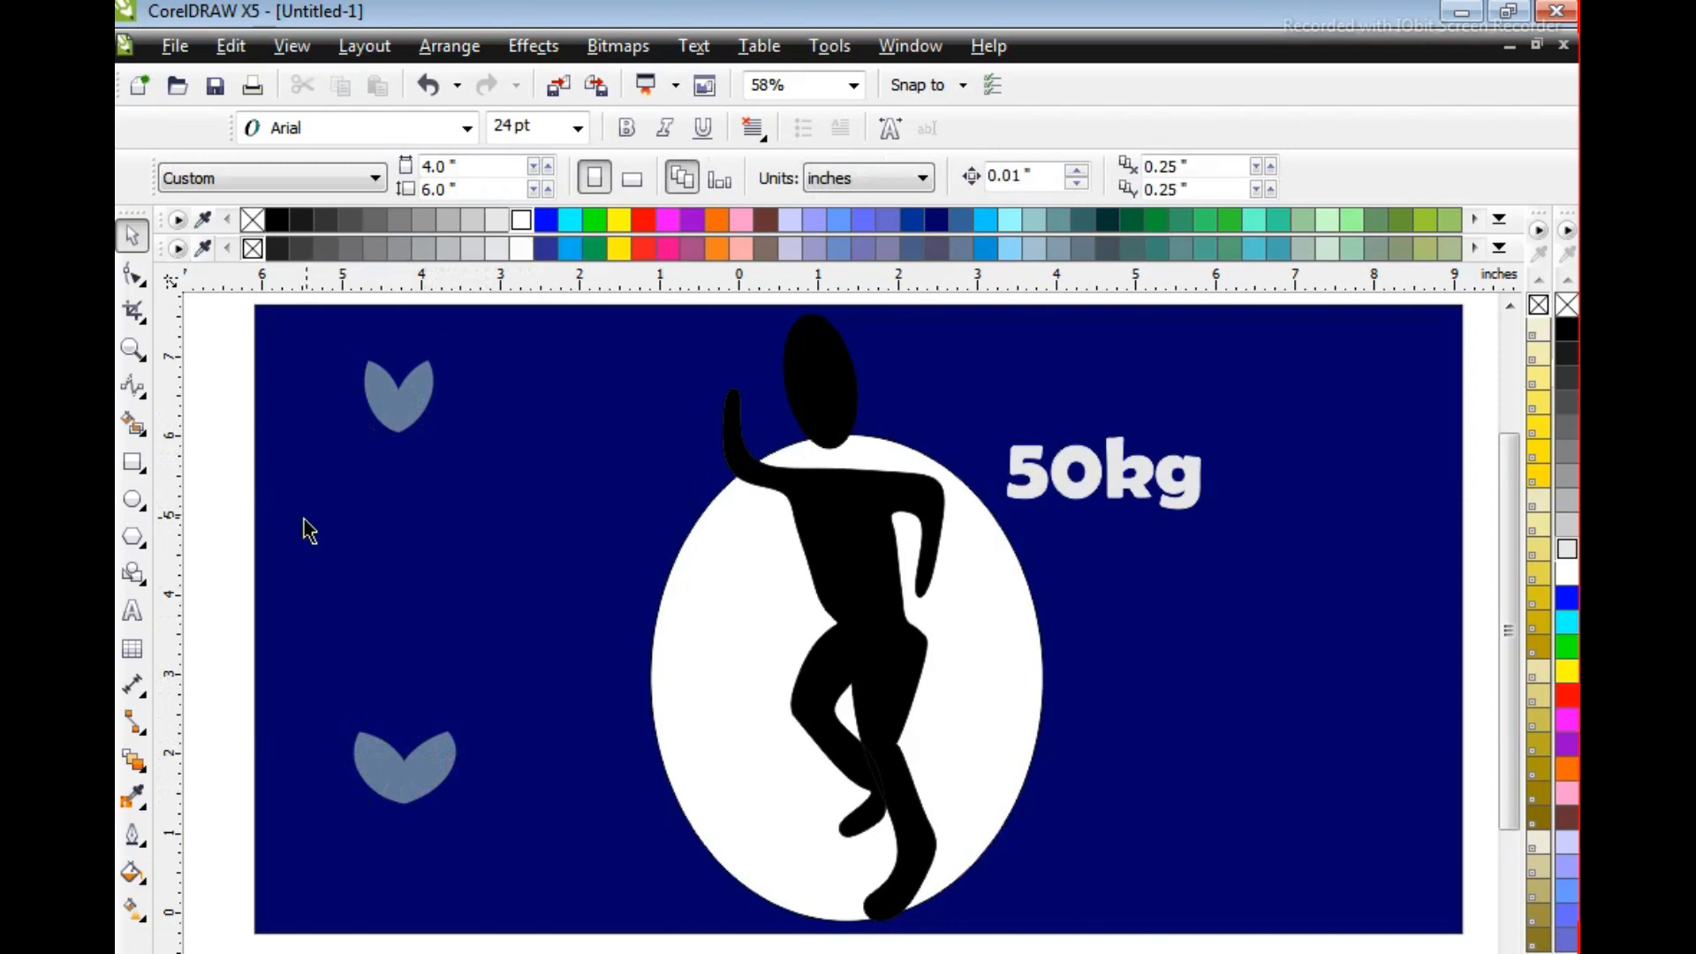
Blend the upper leaf pair into the lower one with 5 intermediate steps
left_click(134, 760)
left_click_drag(398, 394, 410, 771)
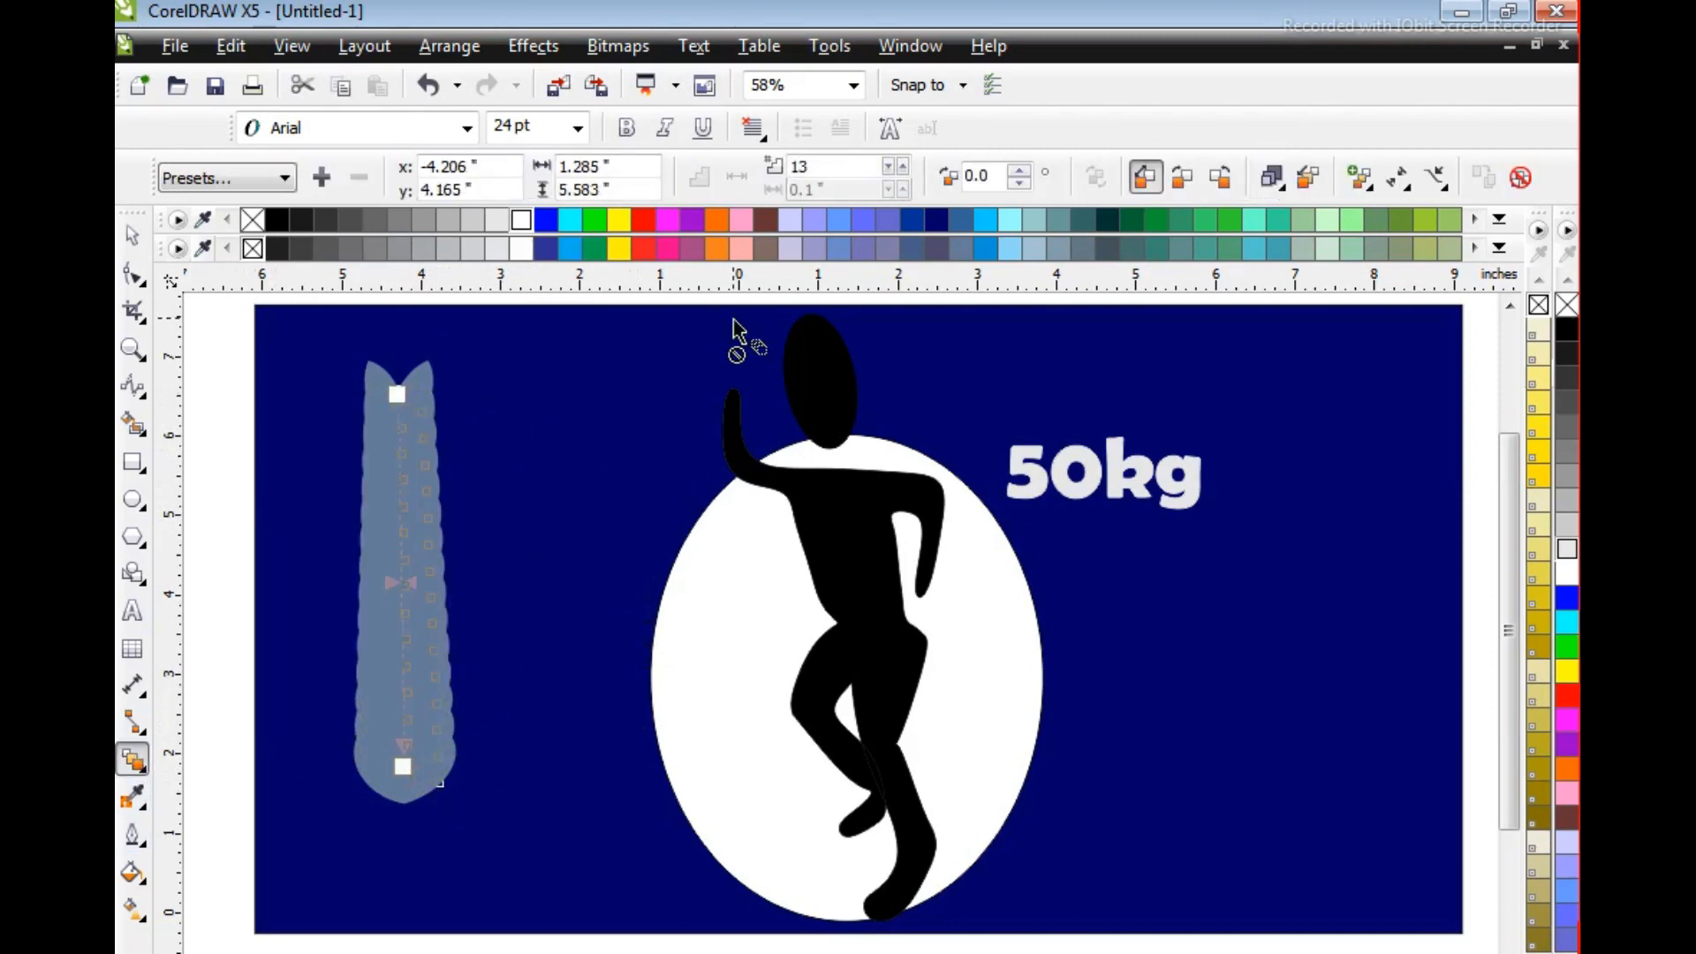
left_click(888, 168)
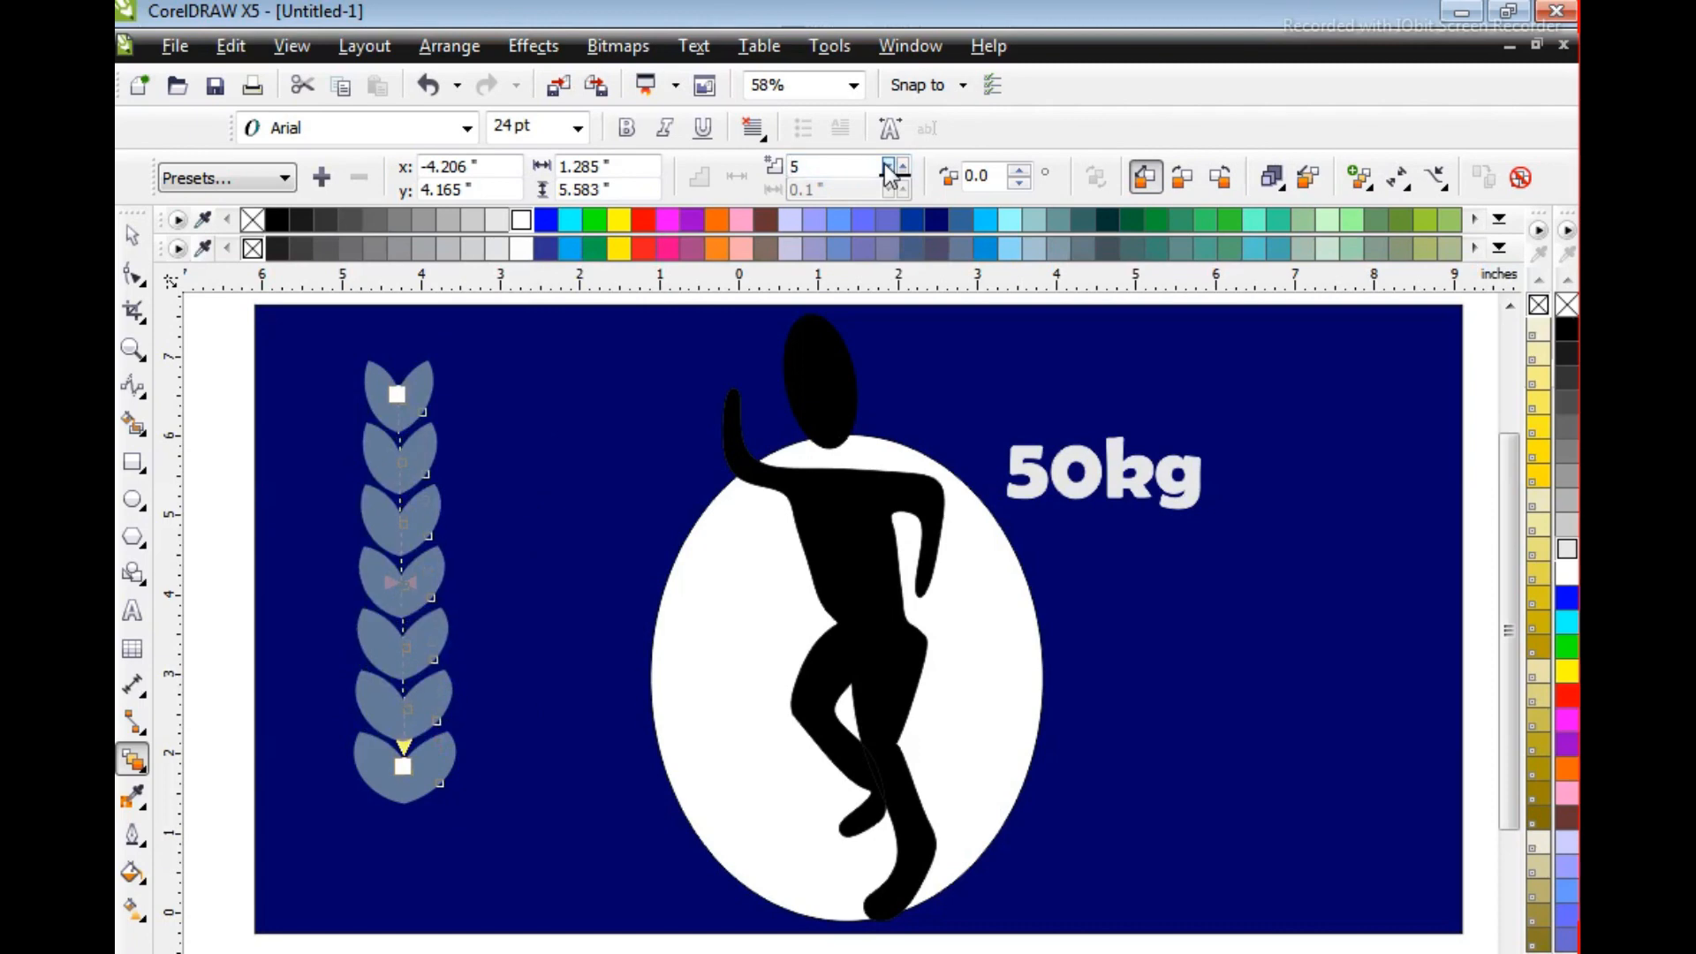
left_click(549, 532)
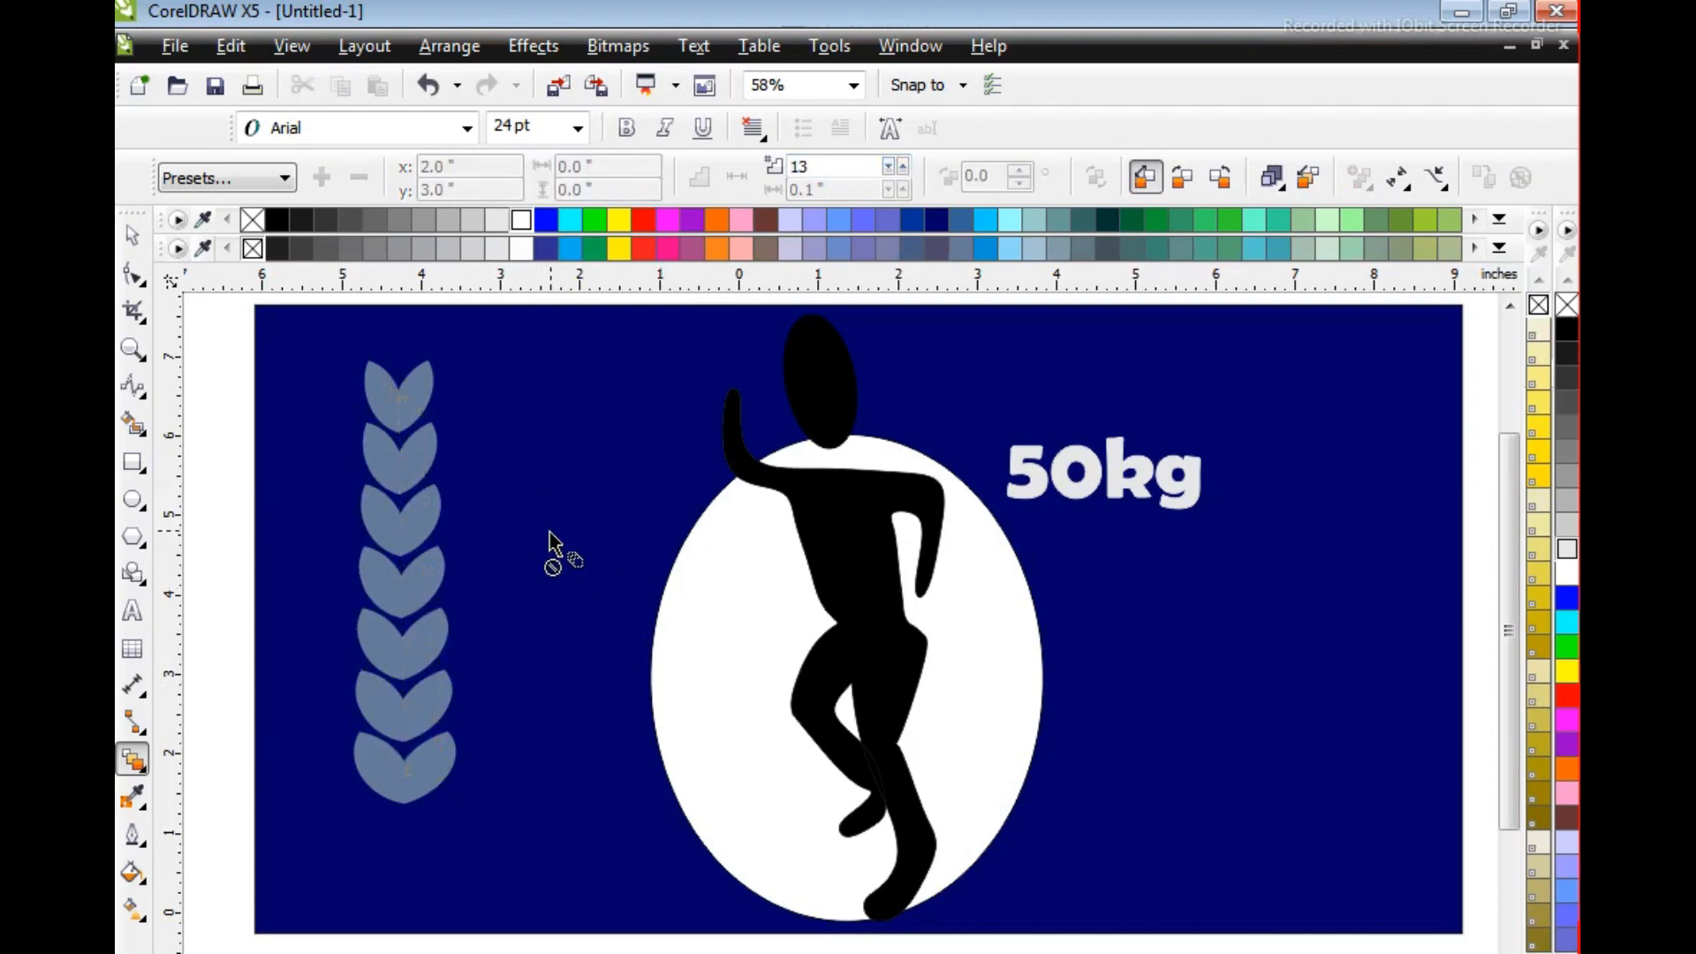
Give the blended leaf column a green fill and outline and move it slightly to the left
left_click(133, 234)
left_click(402, 459)
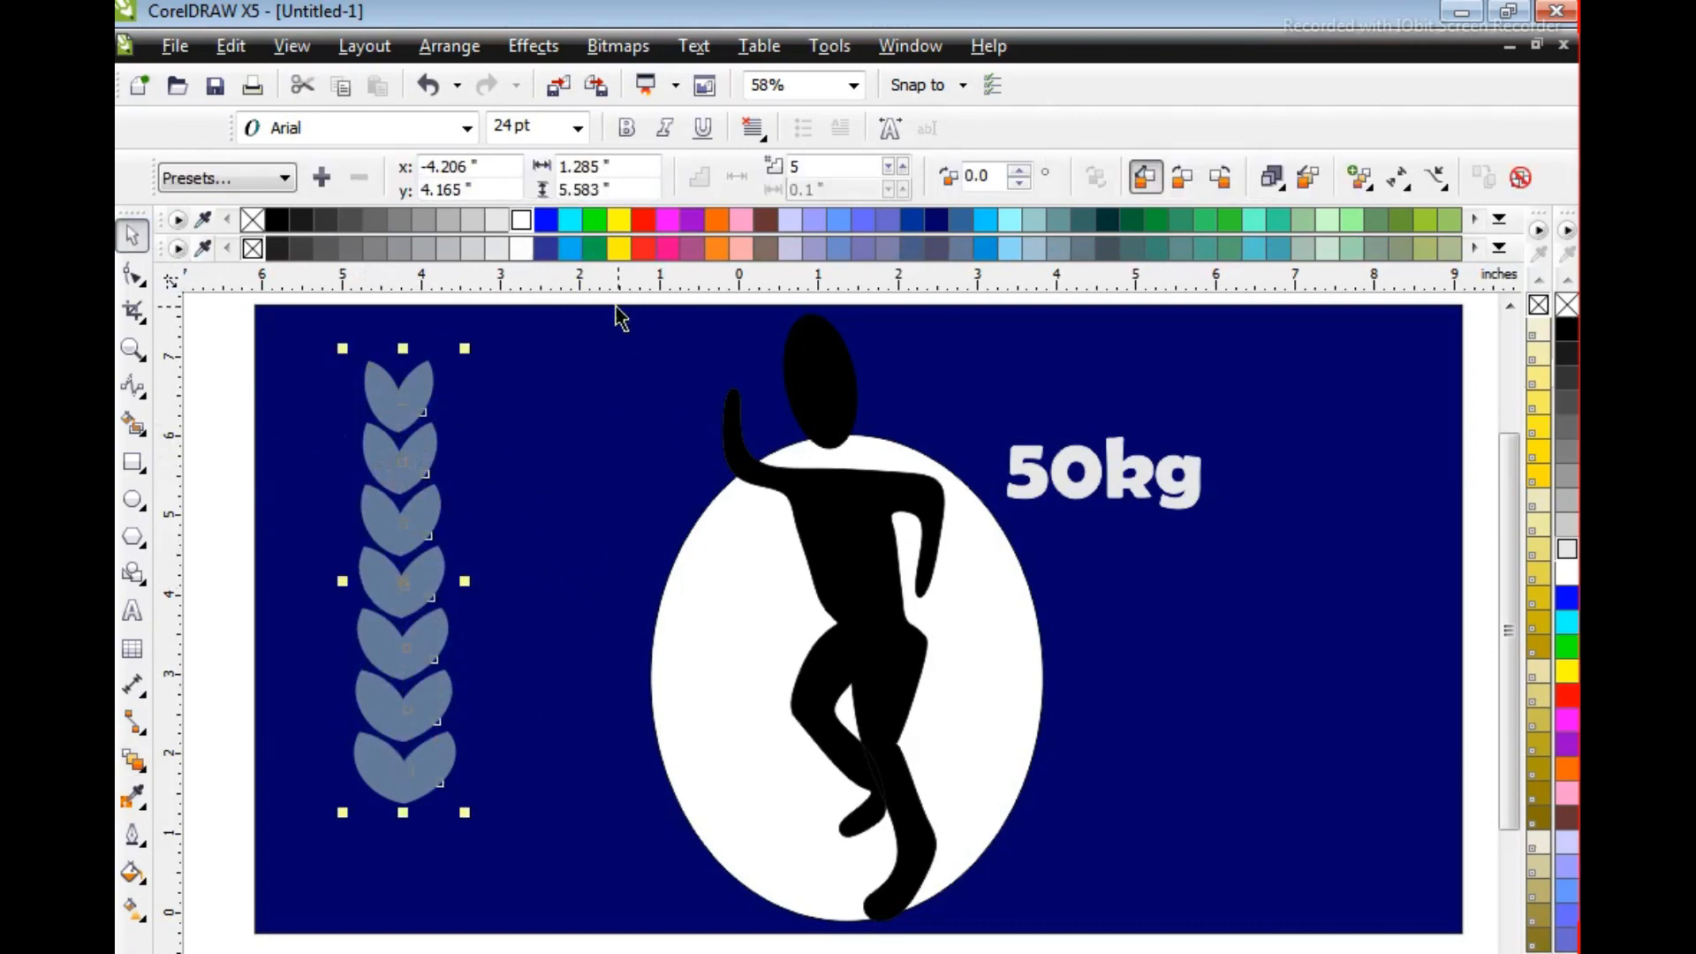
left_click(593, 221)
right_click(594, 220)
left_click(545, 532)
left_click_drag(415, 572, 370, 553)
Draw an ellipse about 2.24 by 4.05 inches beside the leaf column and turn it into an open left-side arc
left_click(133, 499)
left_click_drag(453, 373, 652, 714)
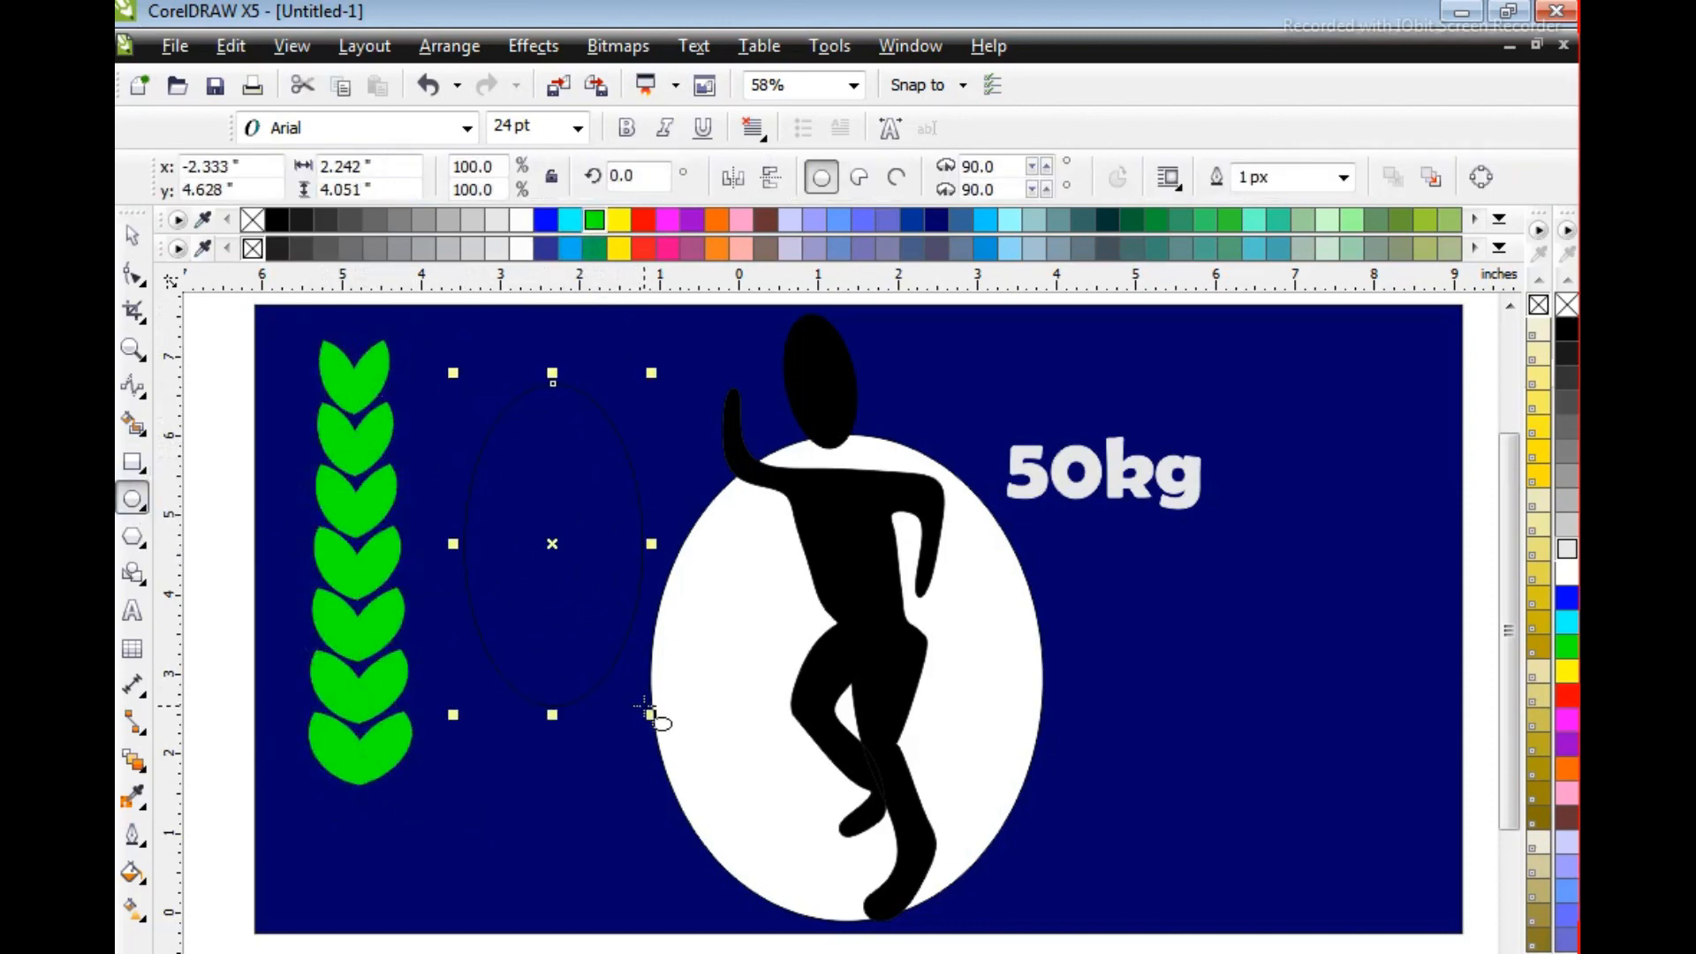
left_click(897, 177)
left_click(132, 273)
left_click_drag(651, 543, 573, 389)
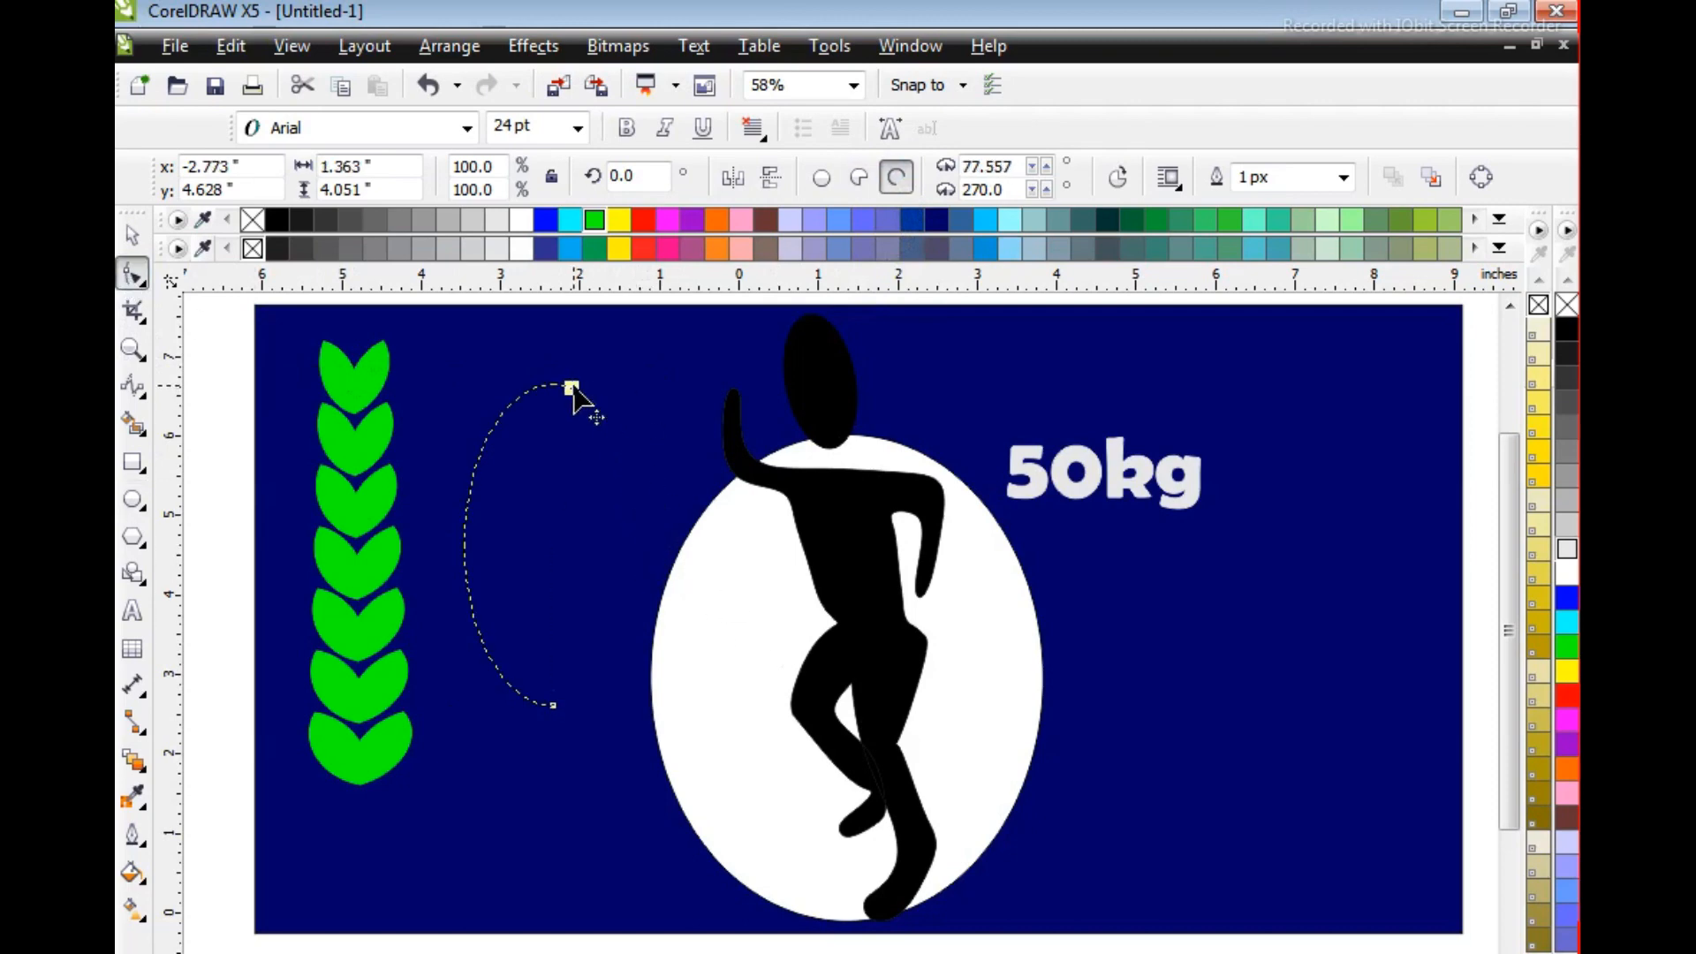
Convert the arc to curves and reshape it into a gentle S-shaped stem
right_click(473, 611)
left_click(681, 25)
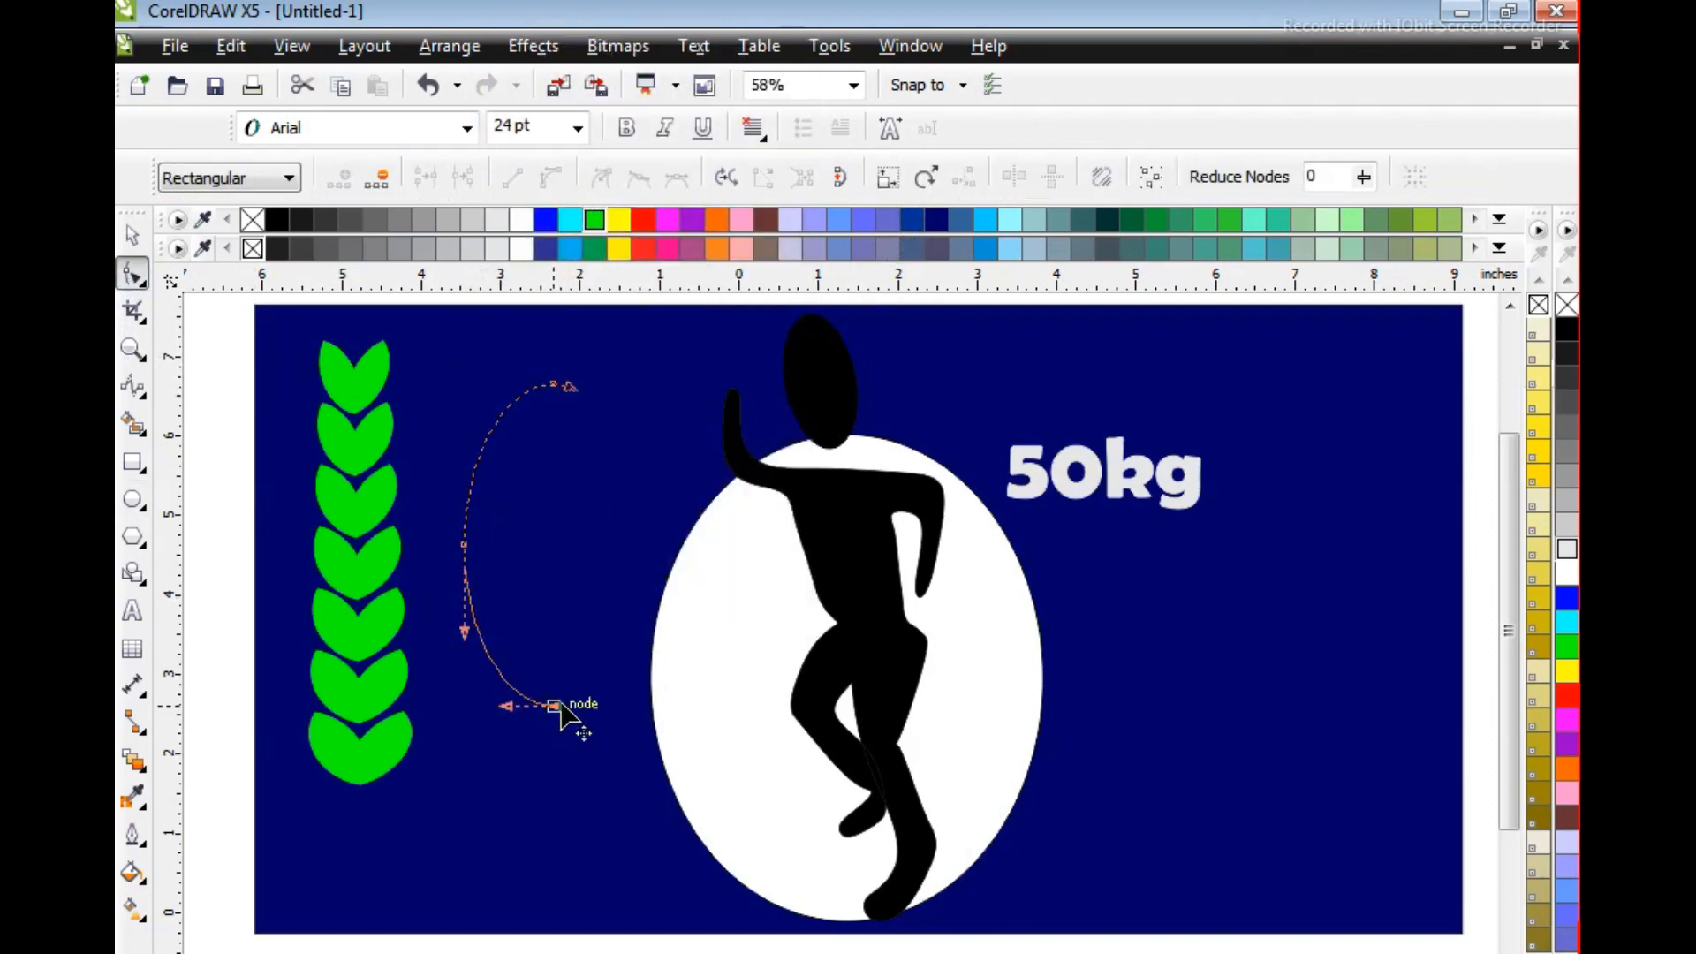
left_click_drag(510, 710, 484, 637)
mouse_move(553, 384)
left_mouse_down()
mouse_move(535, 373)
mouse_move(515, 409)
mouse_move(540, 372)
left_mouse_up()
left_click(606, 485)
left_click(574, 407)
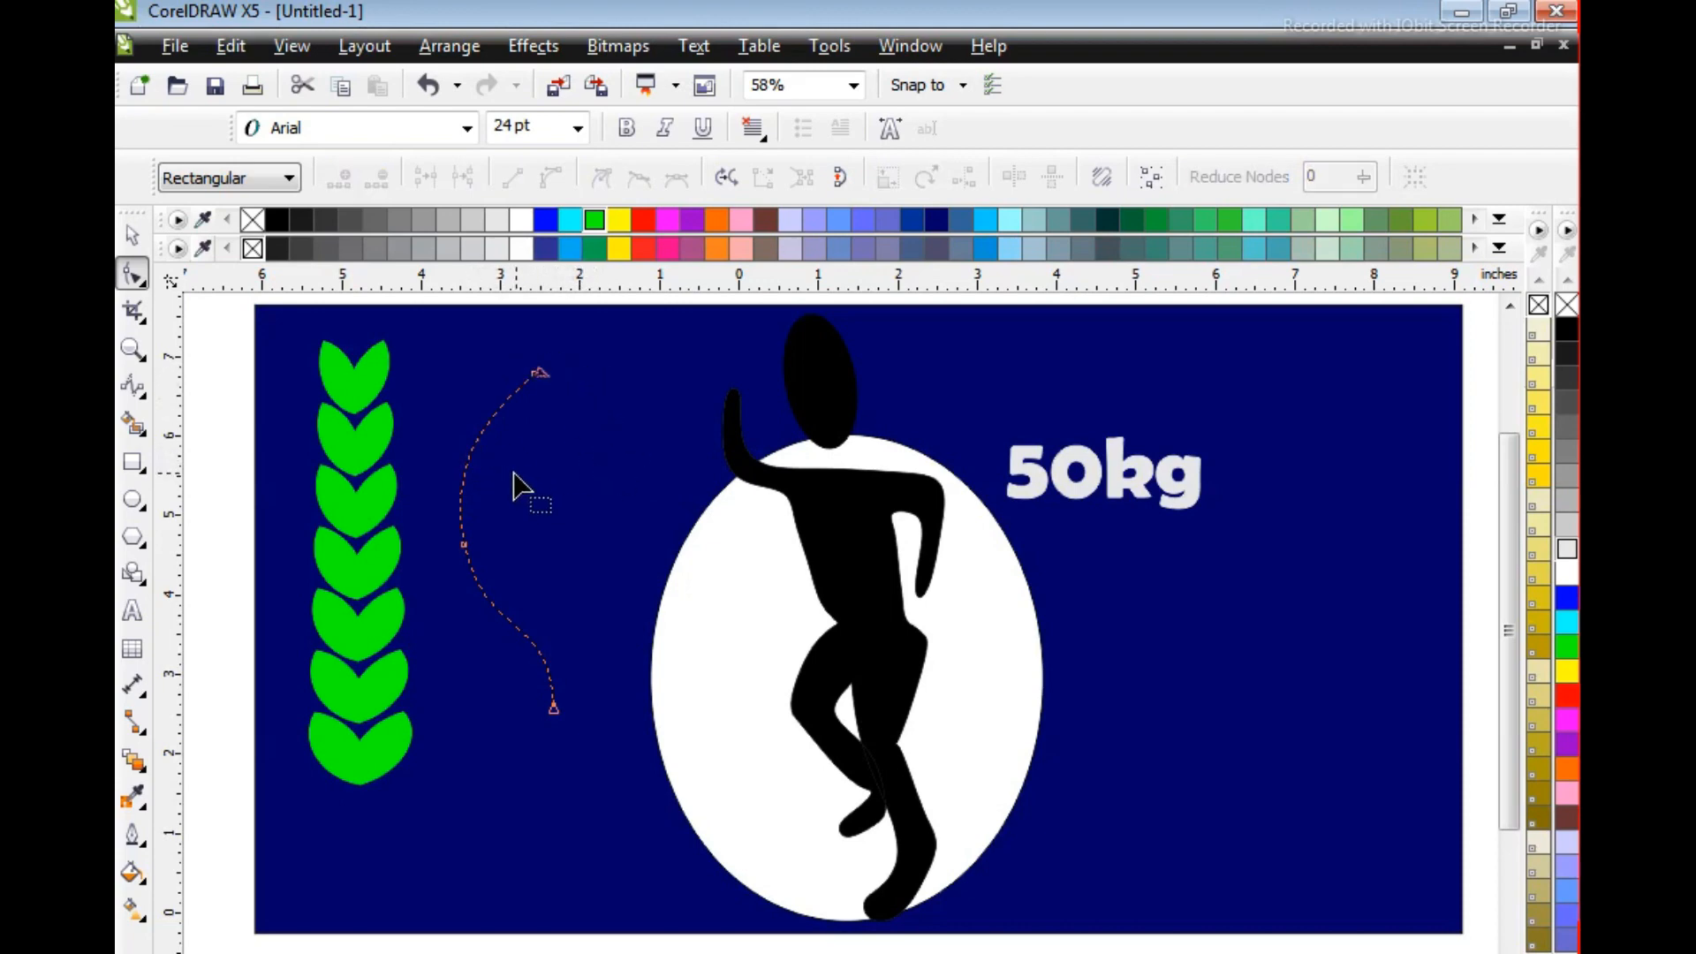
Give the stem curve a green 4 px outline and enlarge it to about 1.46 by 5.24 inches
left_click(469, 452)
right_click(1564, 647)
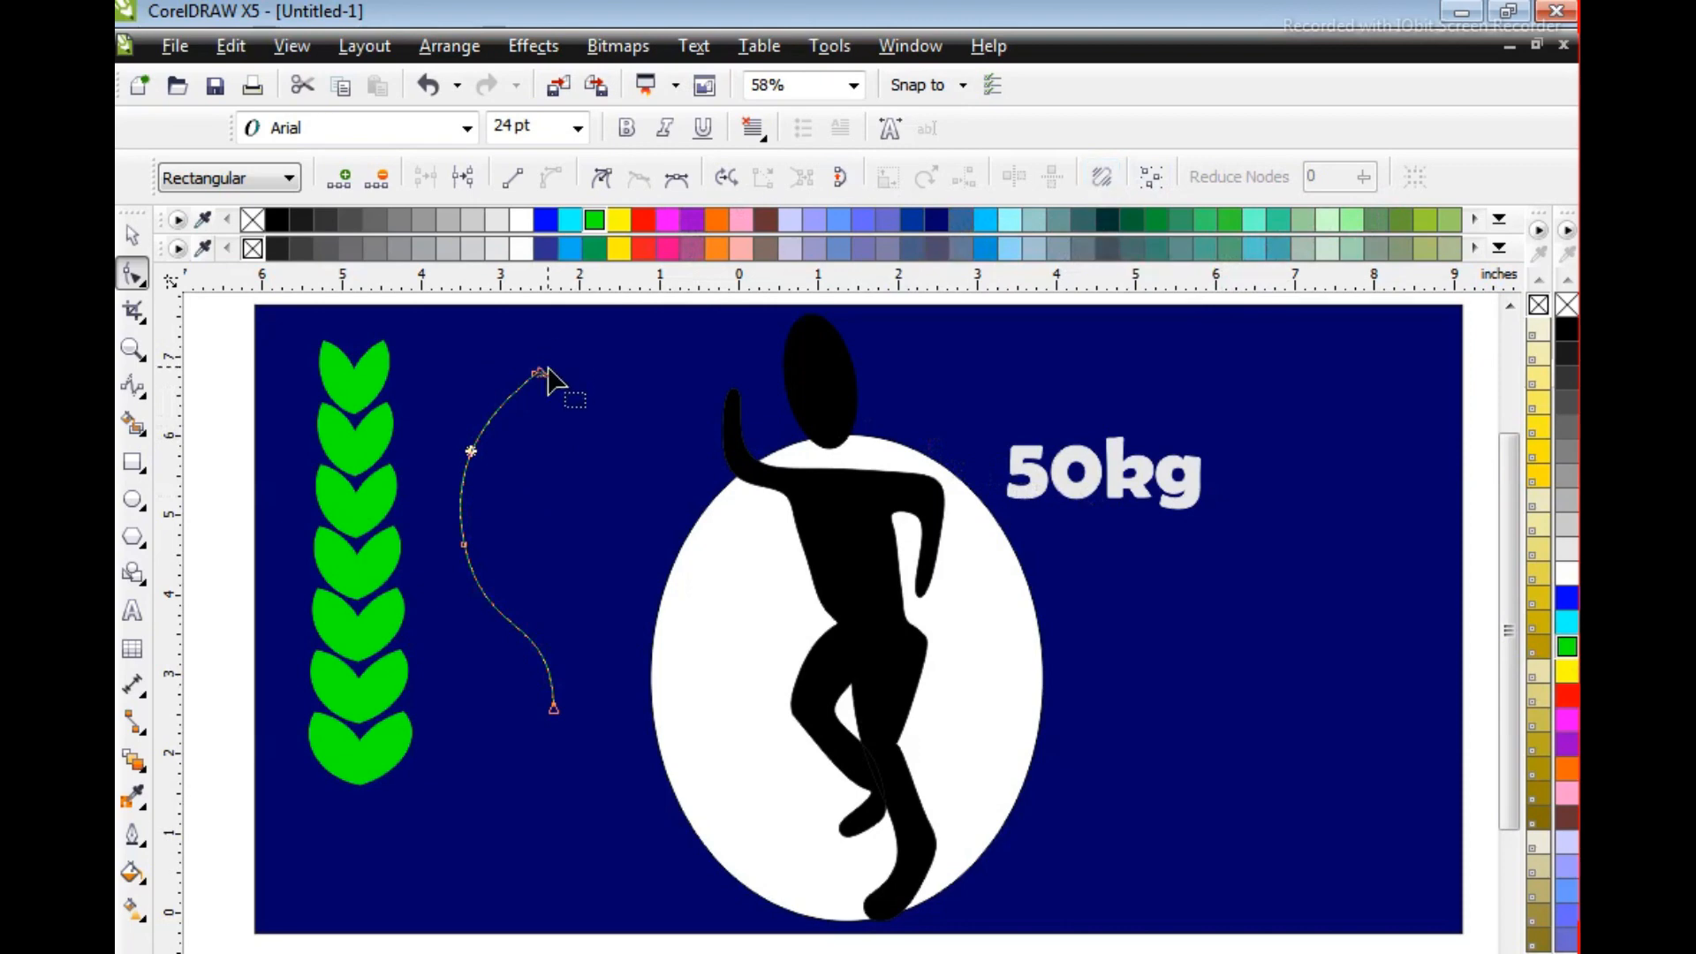
key("space")
left_click(1413, 177)
left_click(1352, 303)
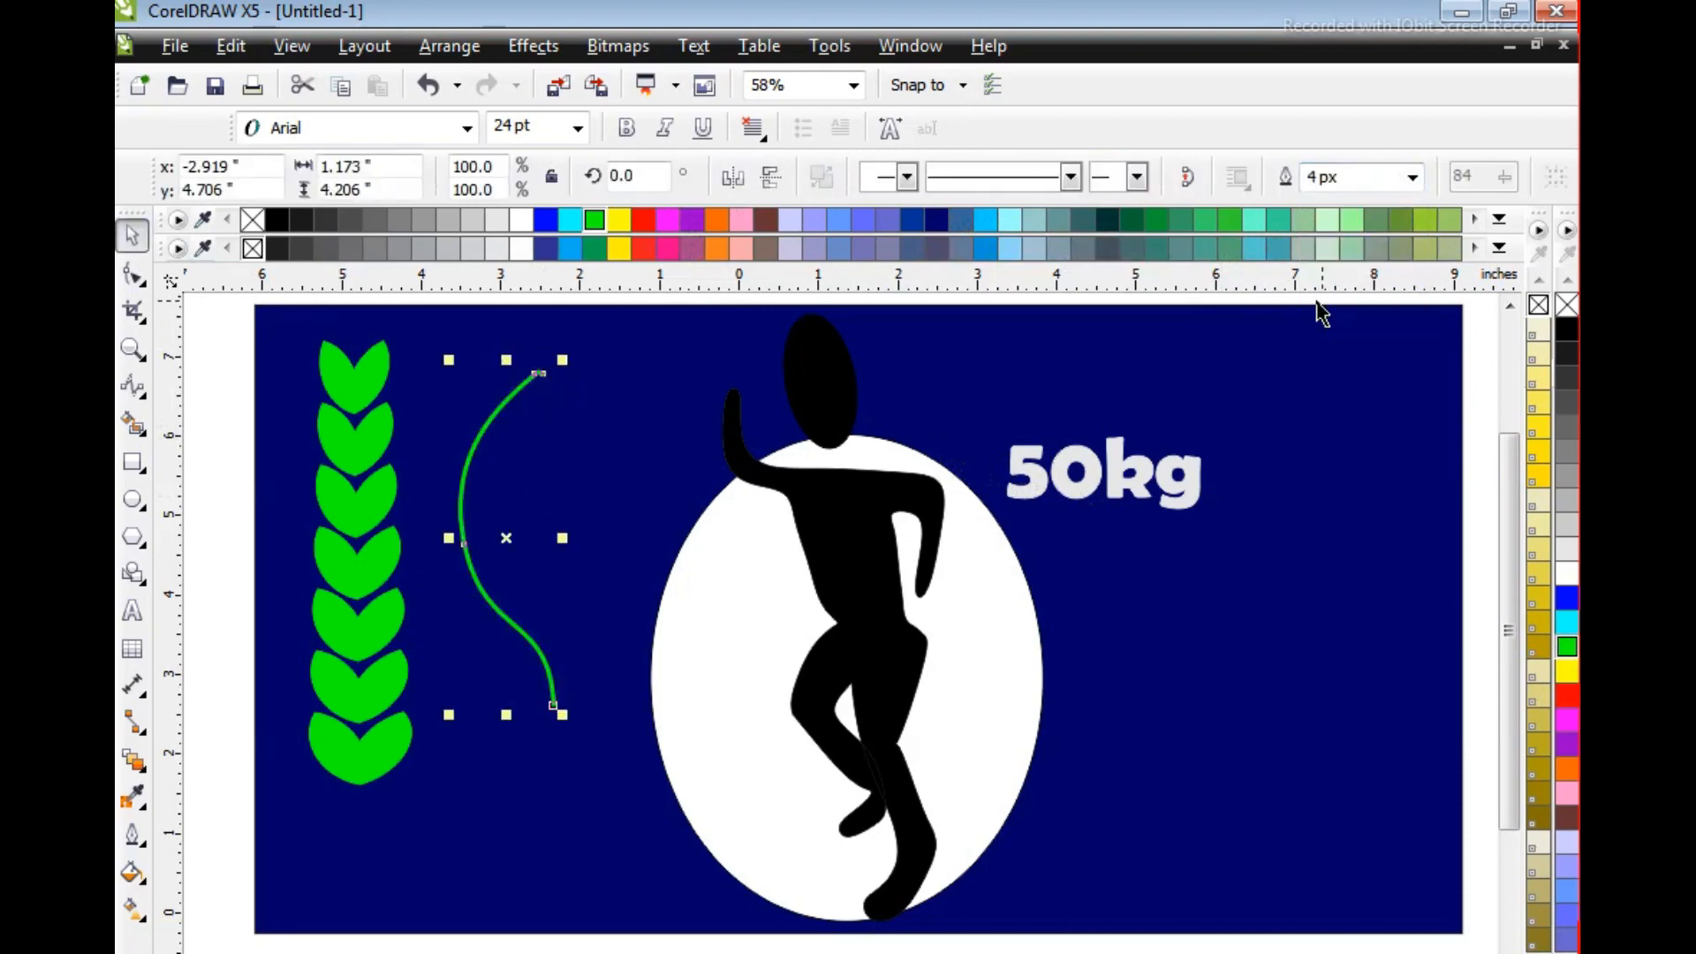
left_click_drag(563, 714, 585, 797)
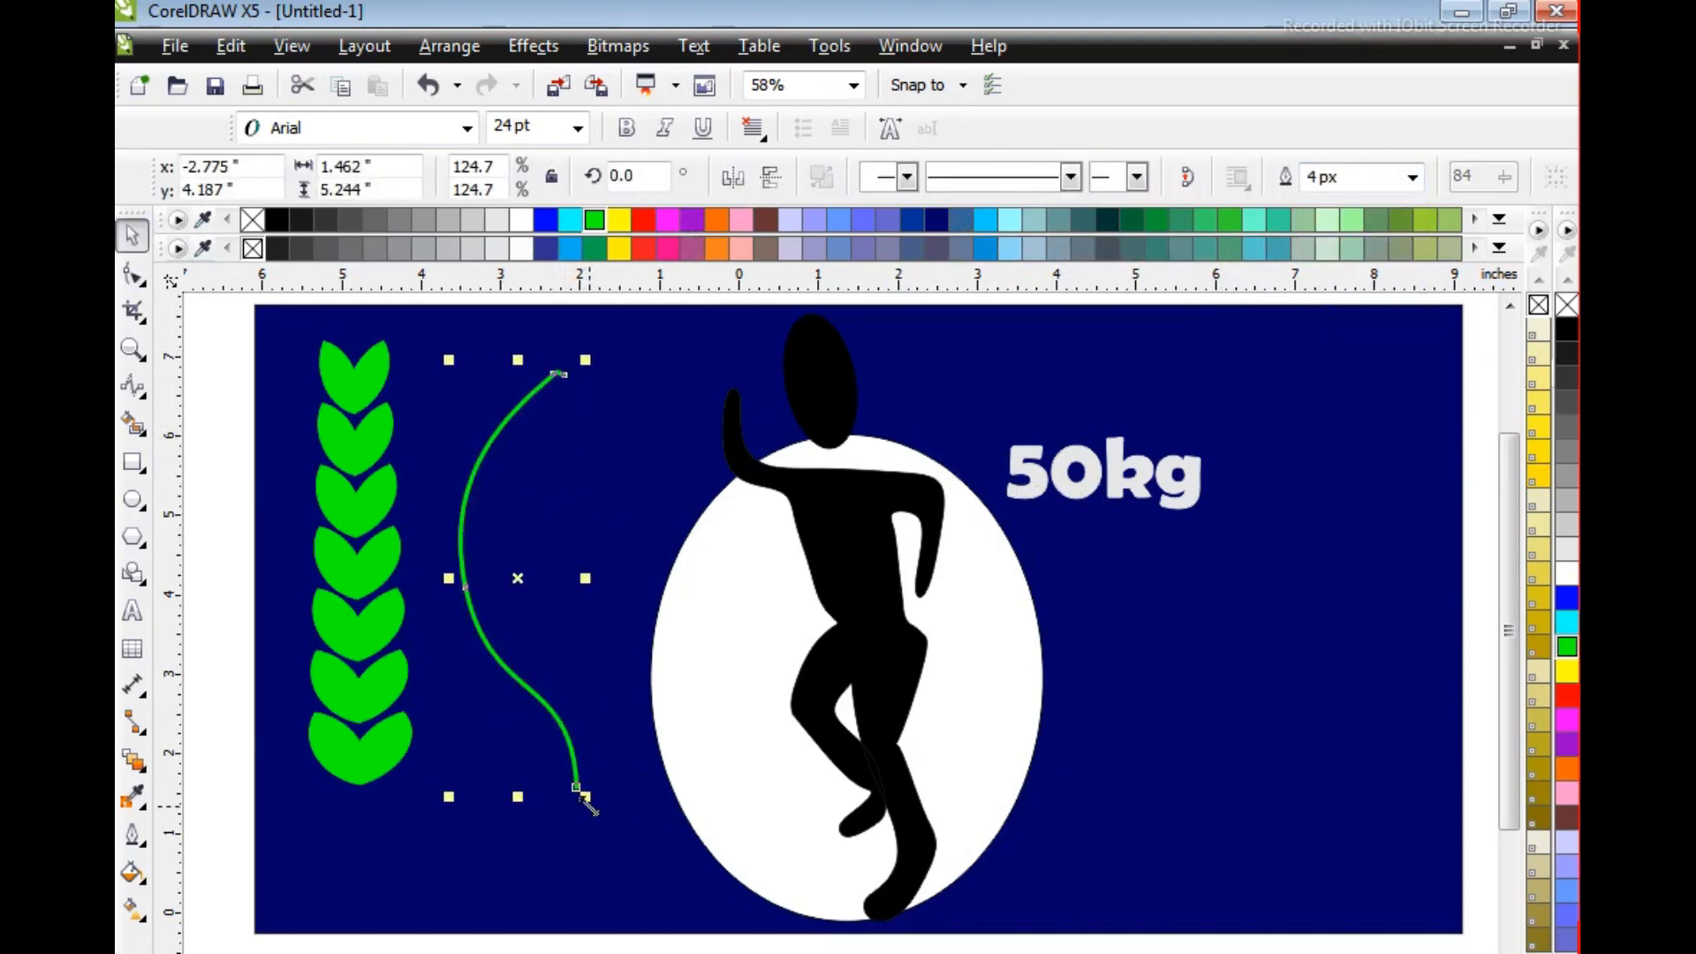
Attach the green leaf blend to the stem curve as its new path
left_click(349, 449)
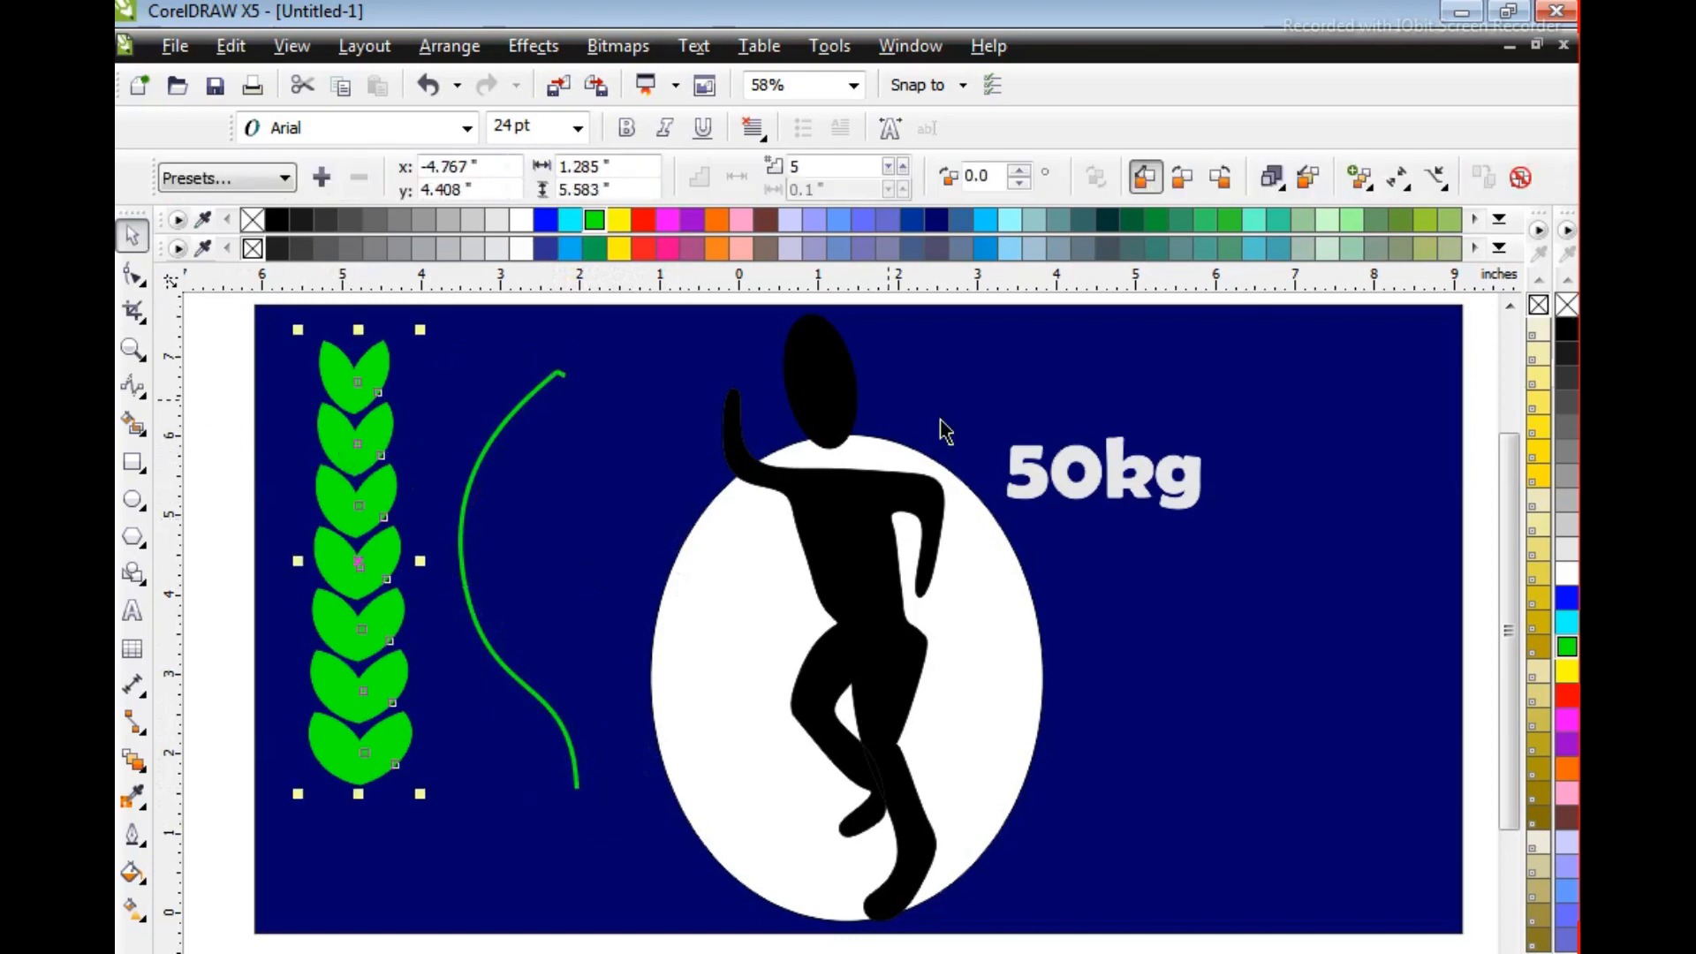
left_click(1433, 176)
left_click(1318, 216)
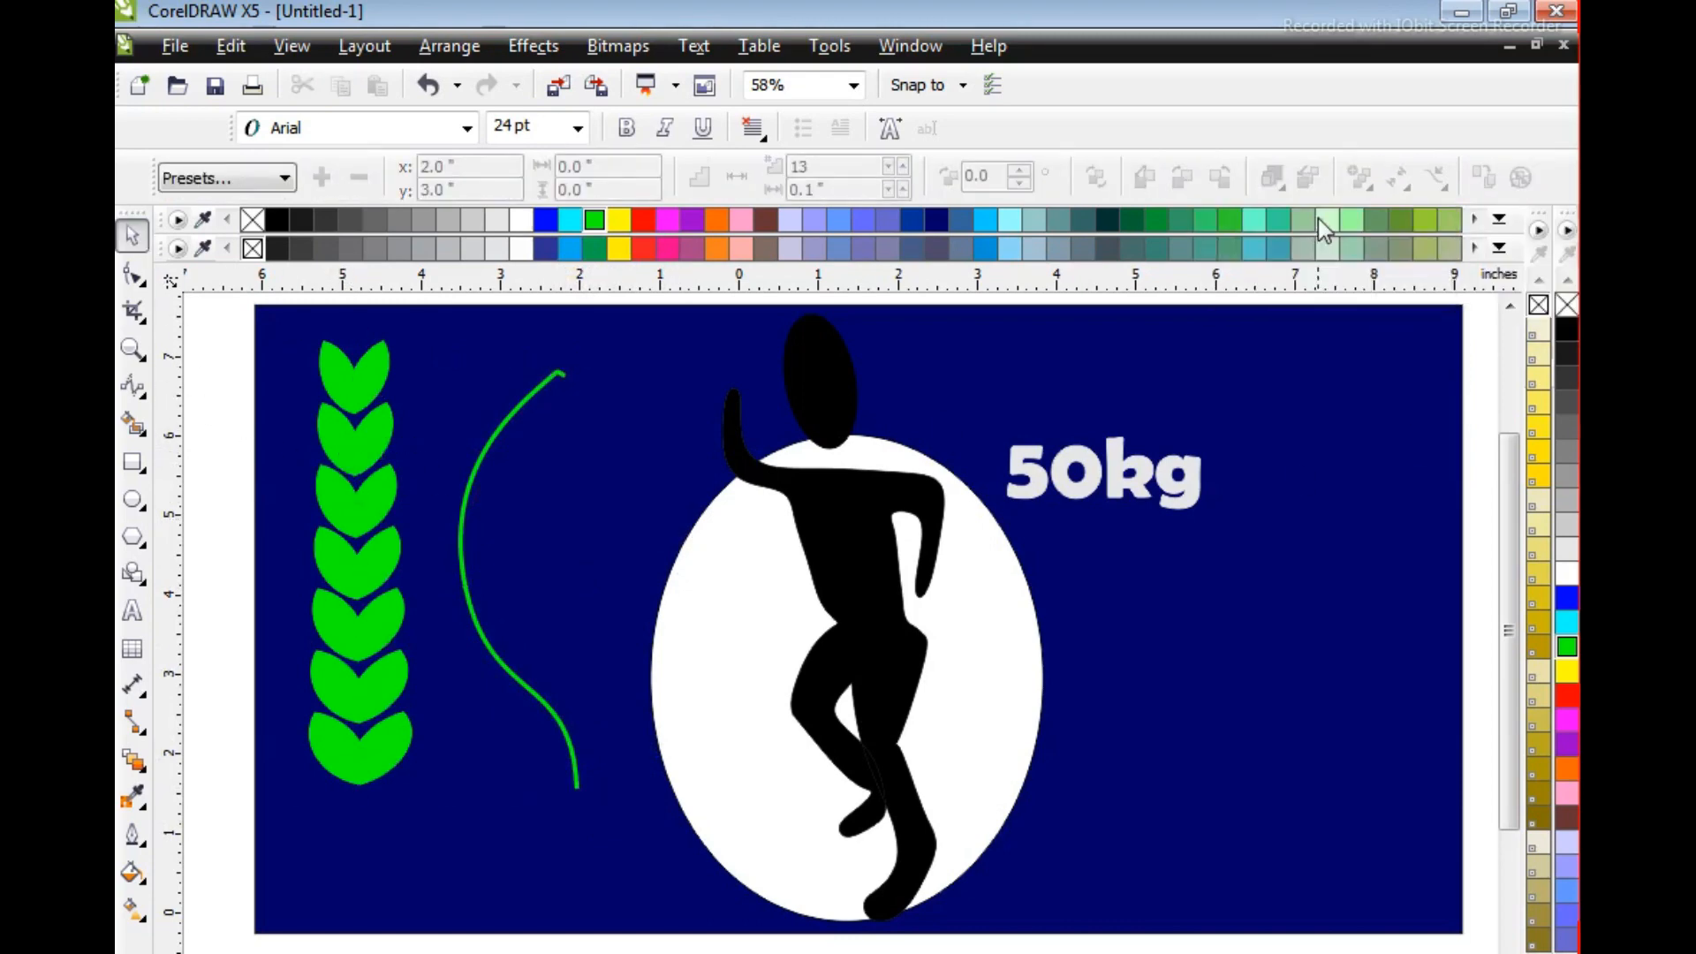
left_click(461, 558)
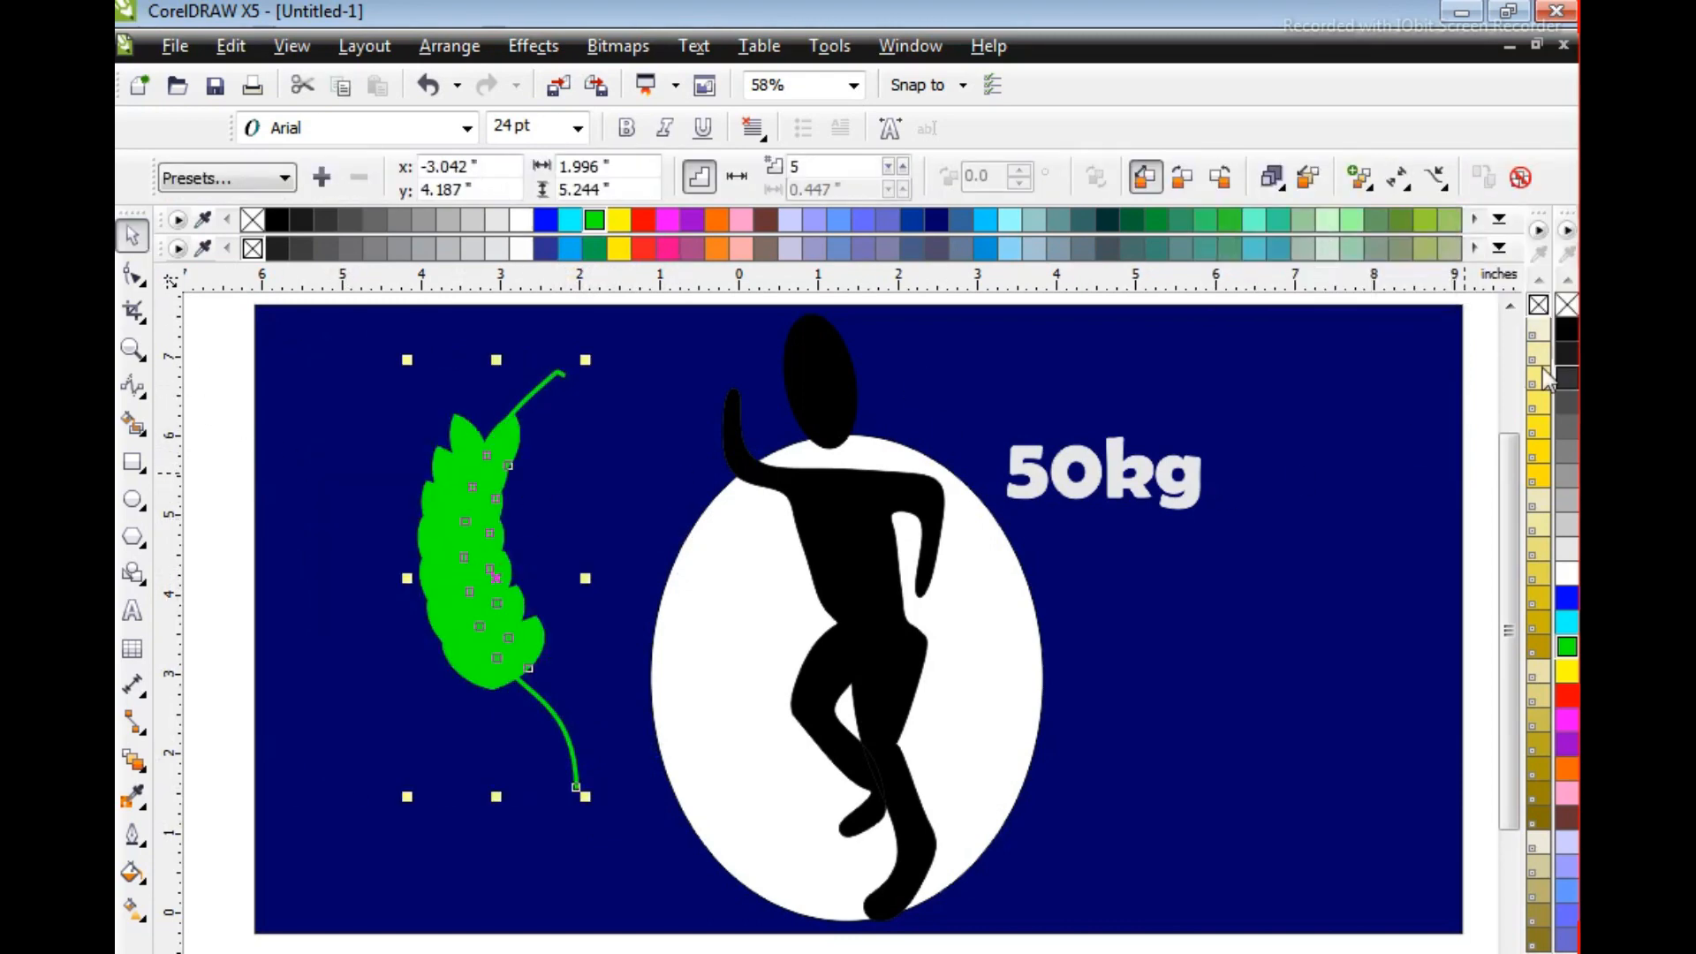
Set the leaf blend to run along the full path and rotate all objects
left_click(1440, 180)
left_click(1397, 180)
left_click(1359, 180)
left_click(1362, 378)
left_click(1362, 414)
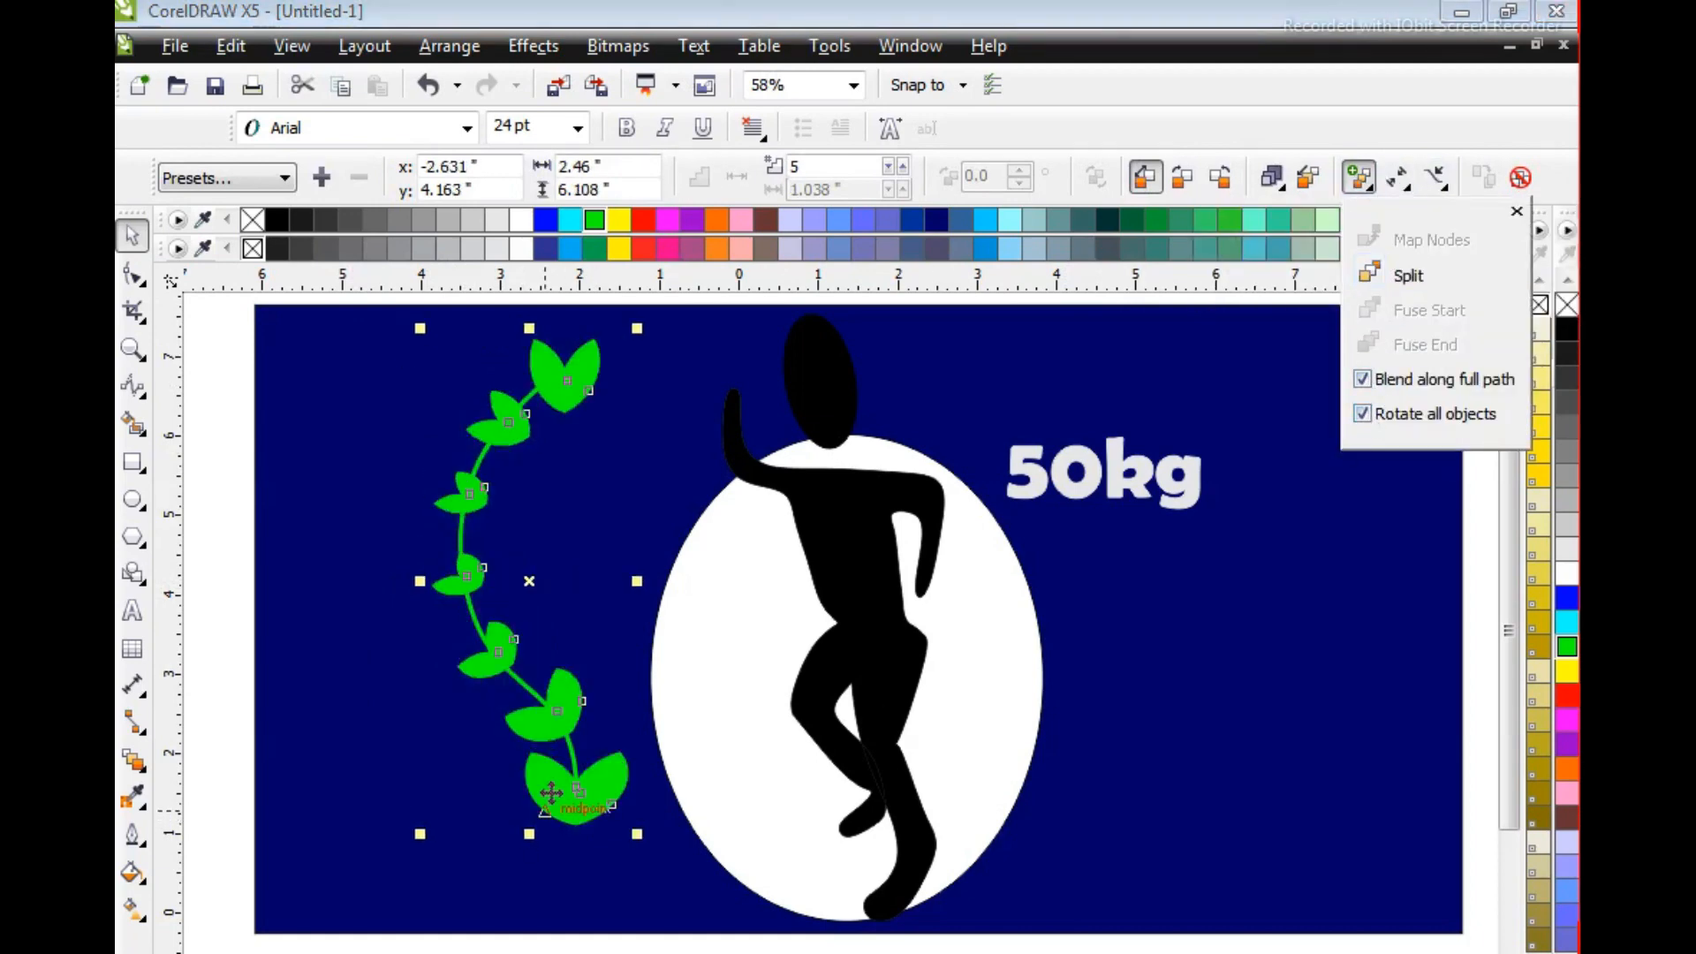
left_click(641, 393)
Adjust the size and rotation of the end leaf pairs so the blended leaves follow the stem
left_click(556, 370)
left_click(520, 368)
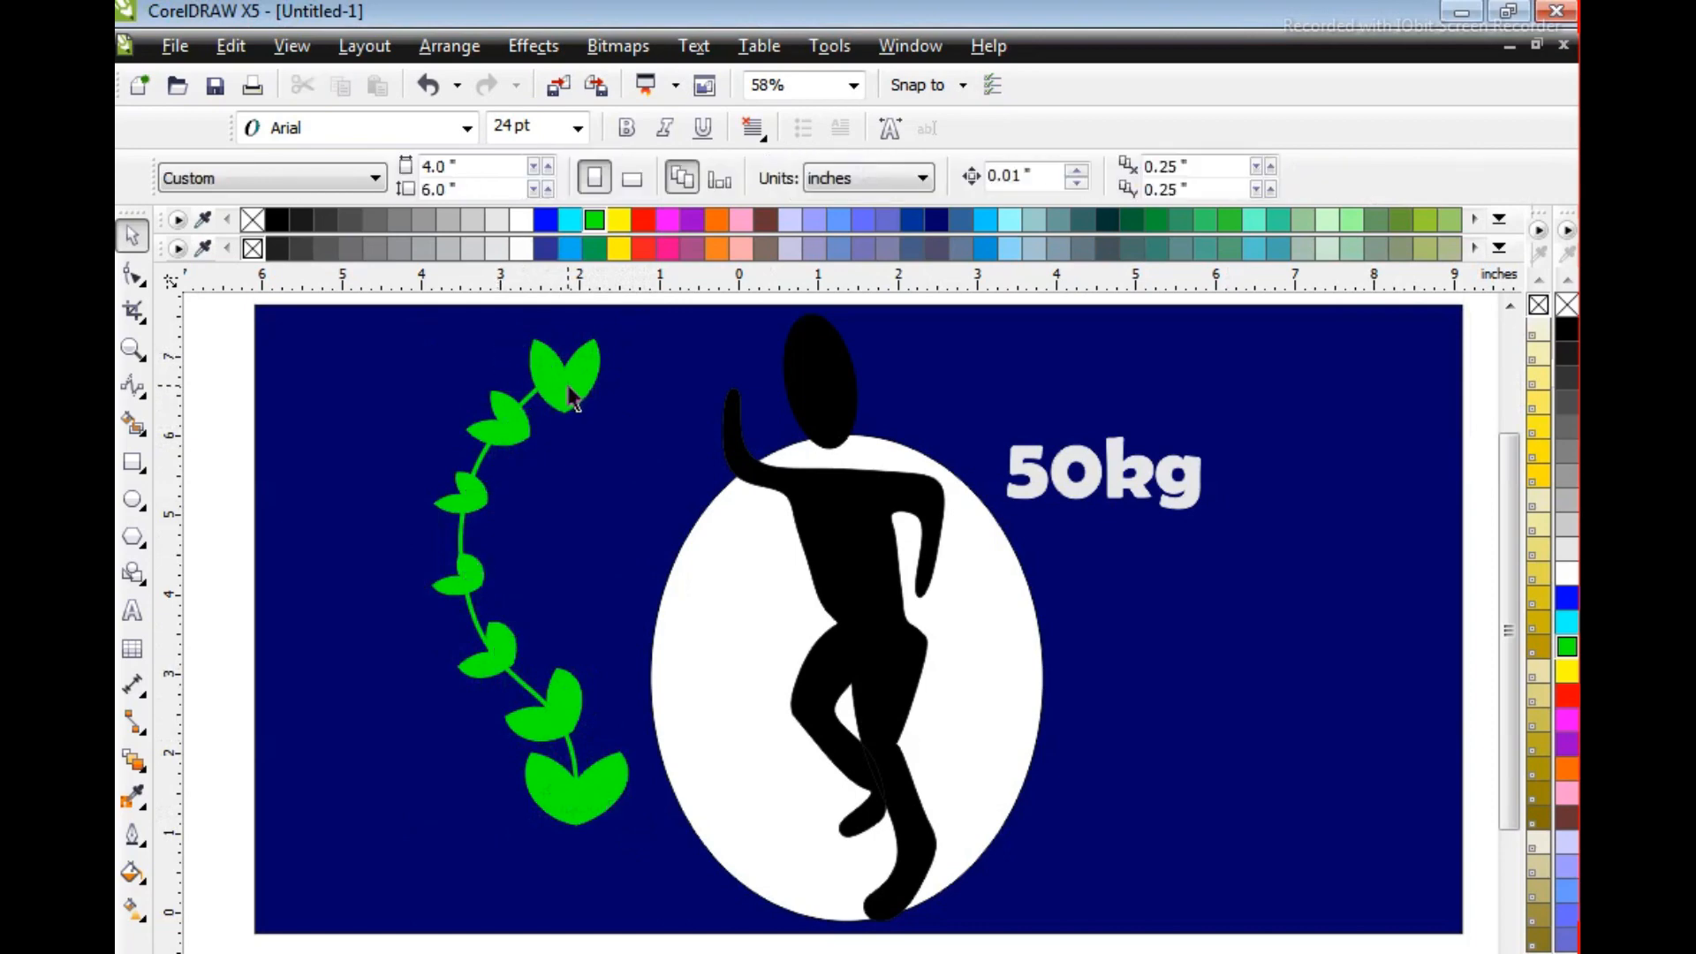
left_click(572, 389)
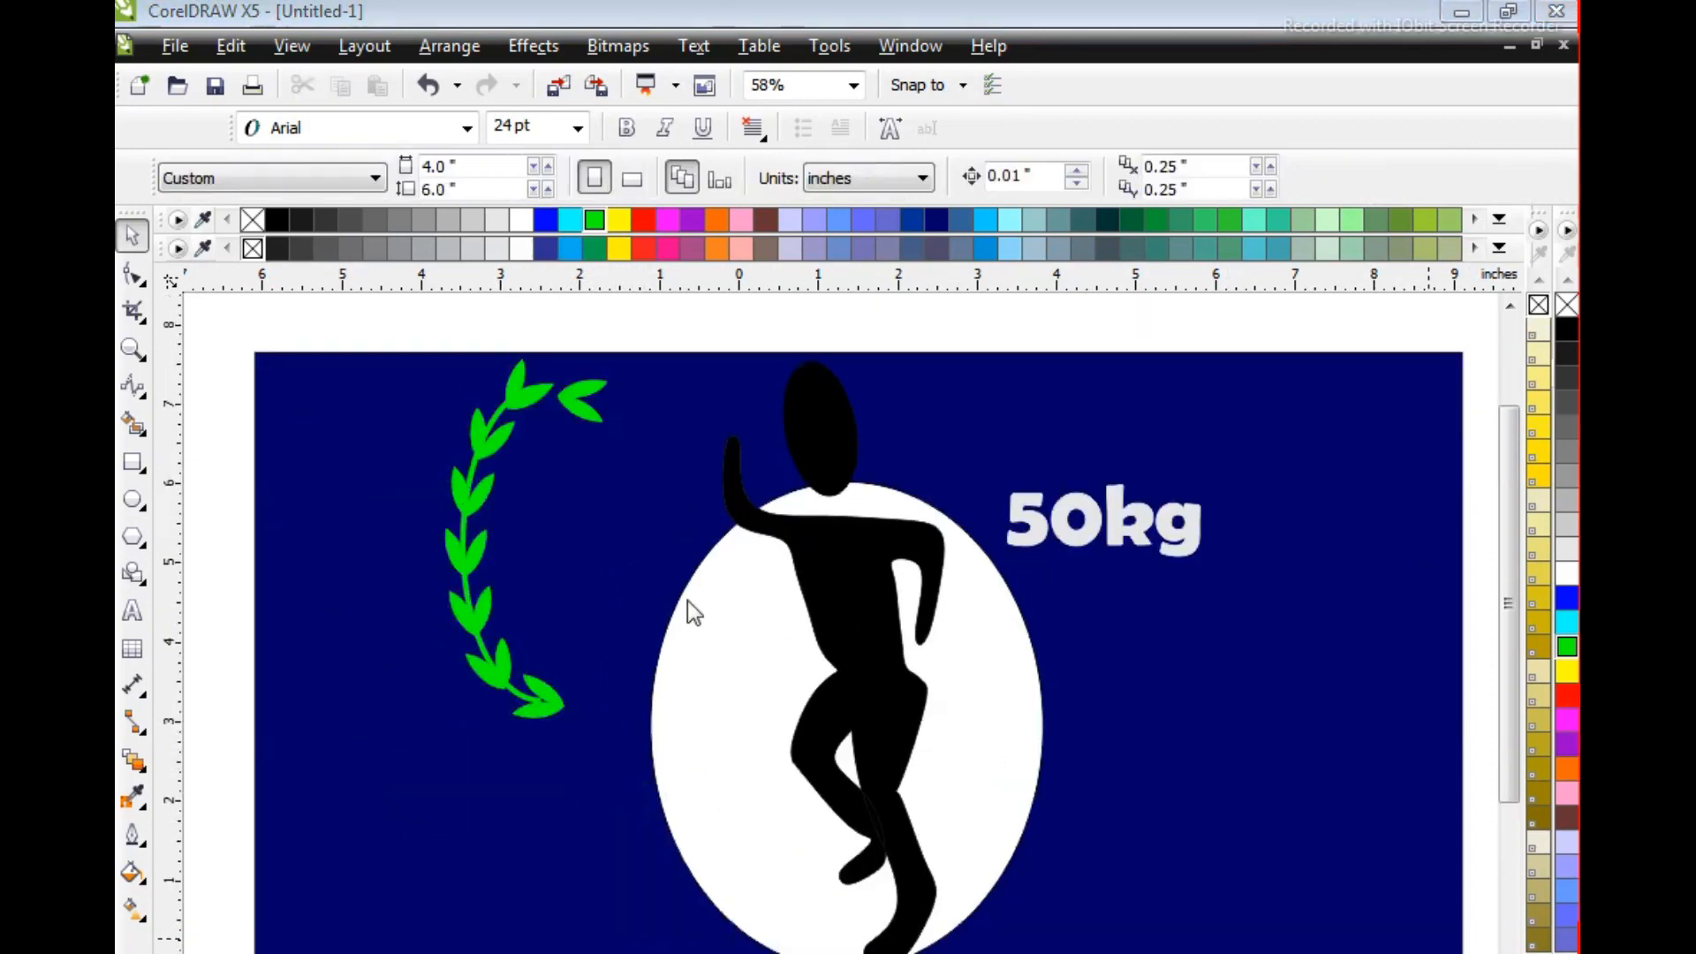
Move the leafy branch onto the left half of the white ellipse
left_click_drag(1506, 499, 1506, 541)
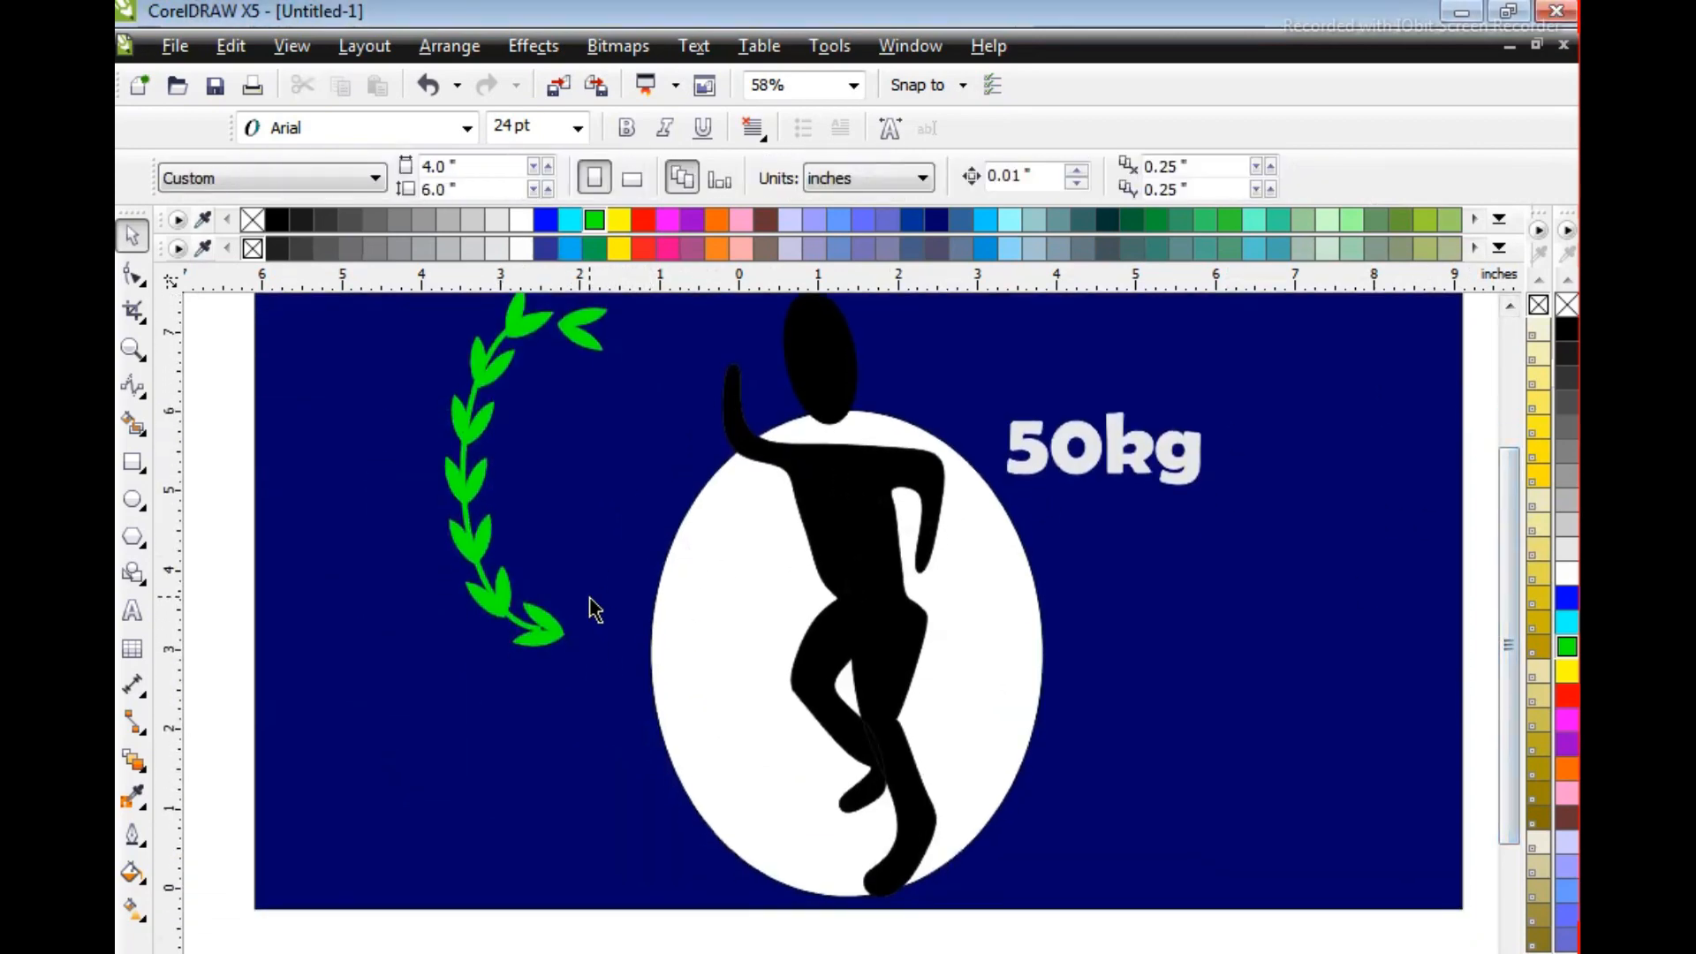
left_click_drag(442, 455, 718, 666)
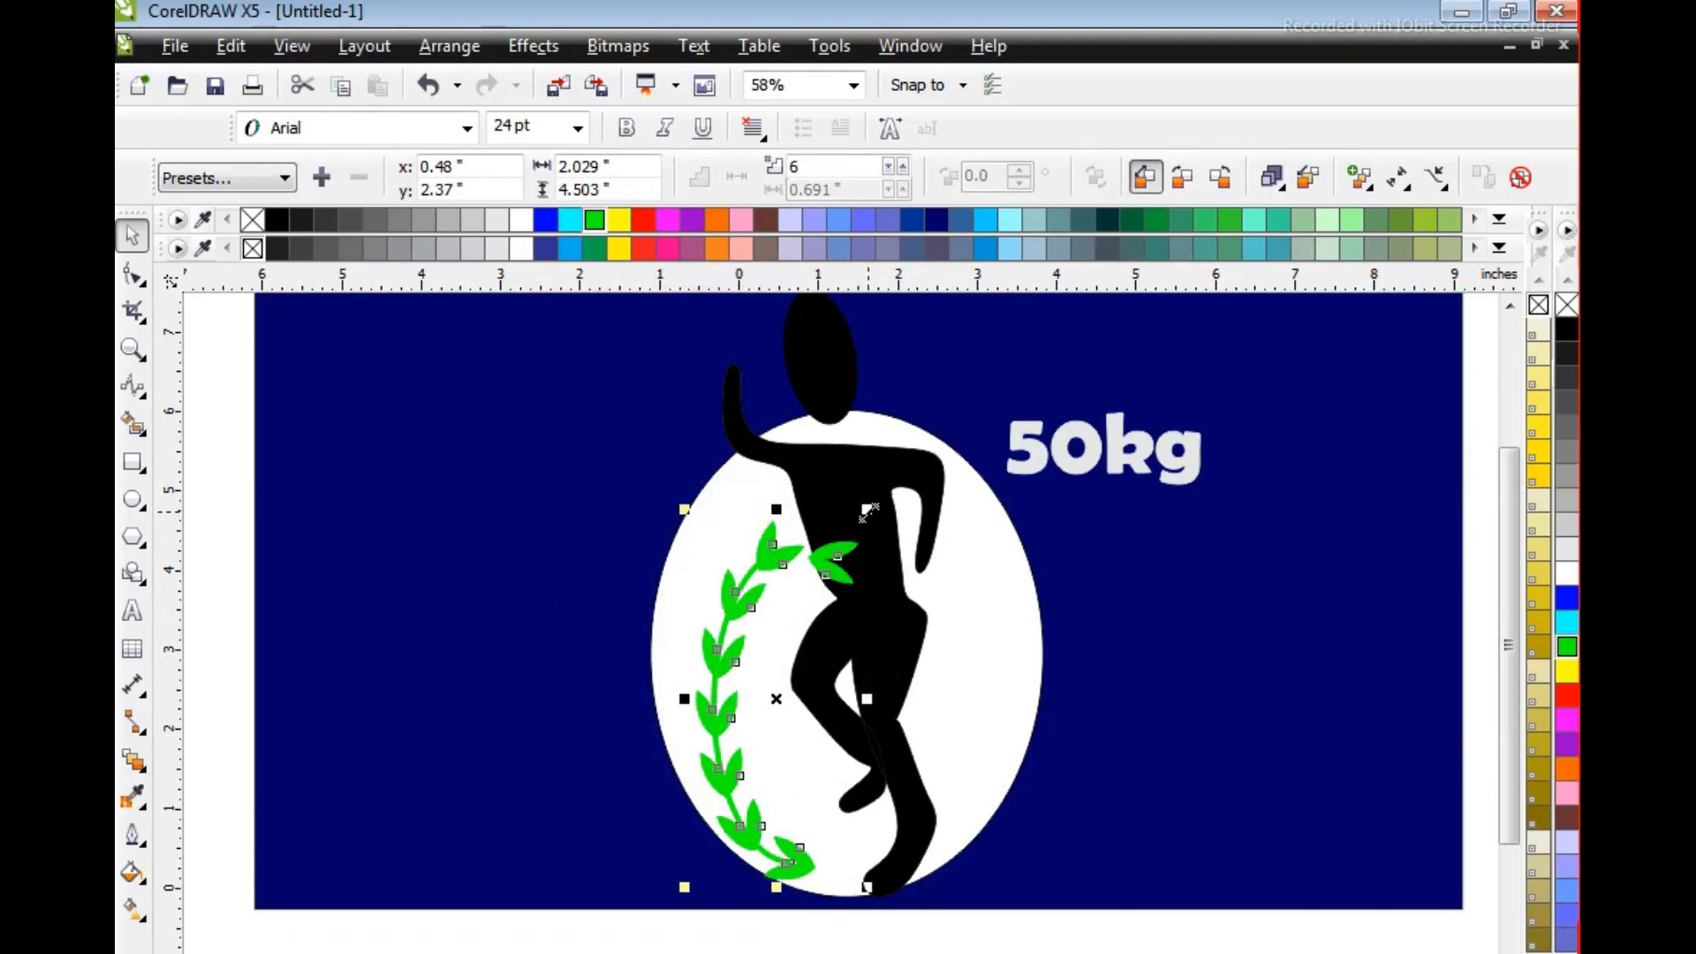
Send the leafy branch behind the black figure while keeping it in front of the white ellipse
left_click(864, 512)
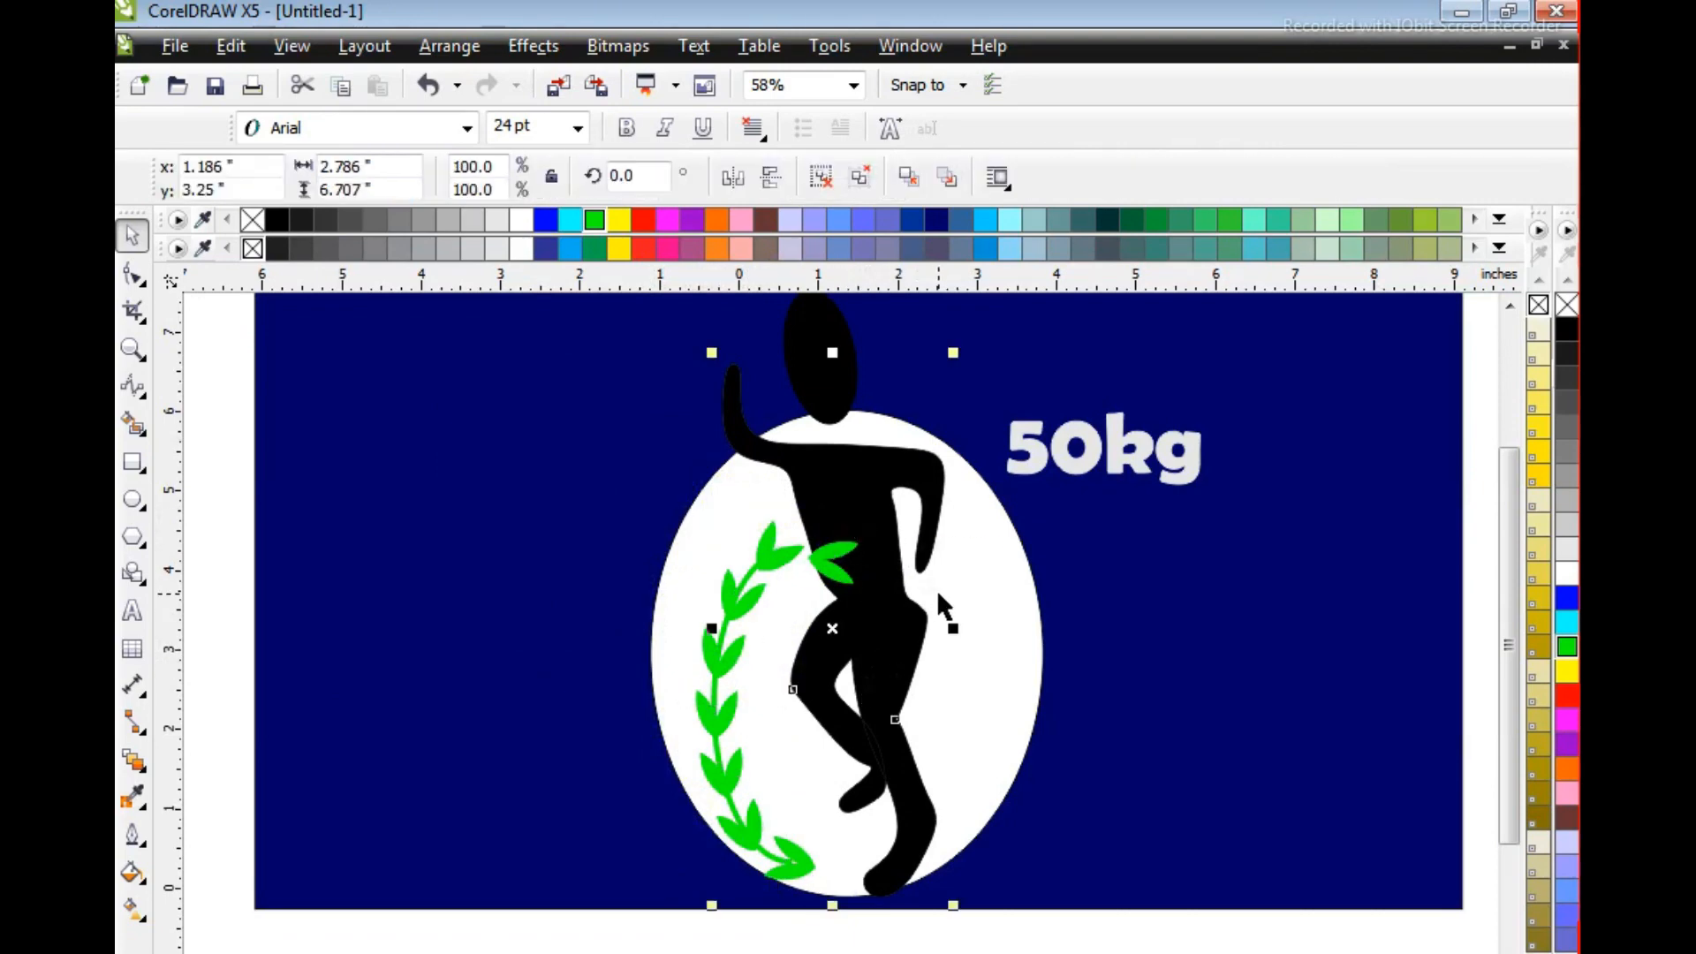
left_click(782, 556)
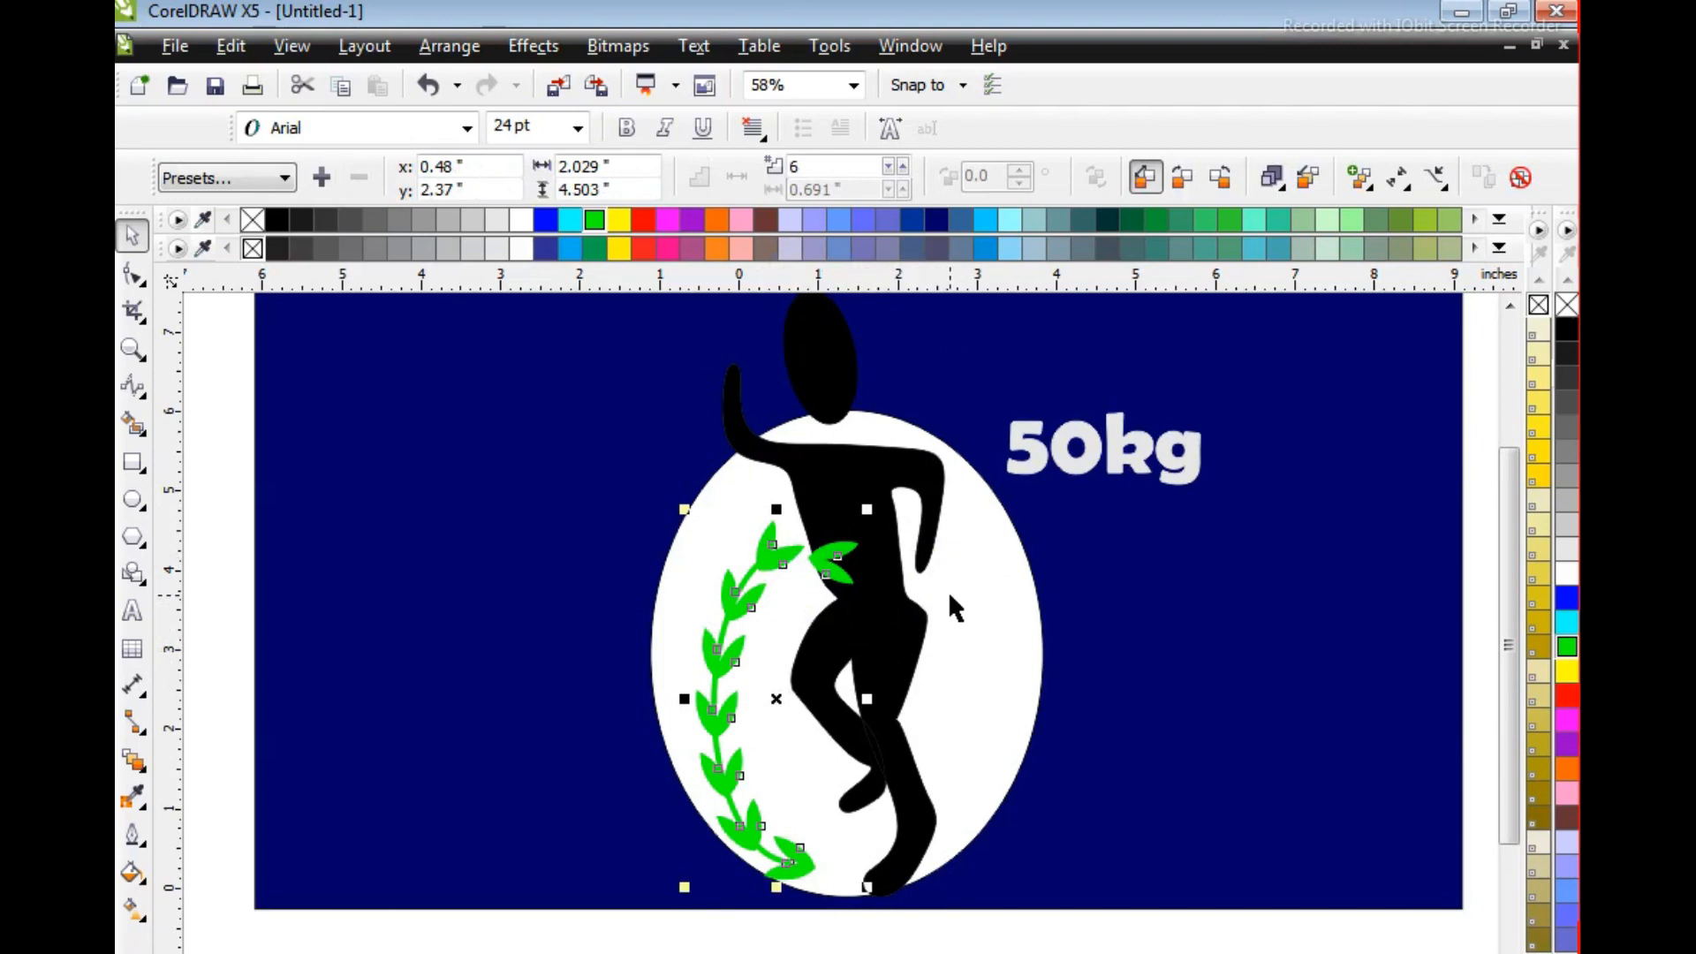
key("ctrl+Page_Down")
left_click(1134, 710)
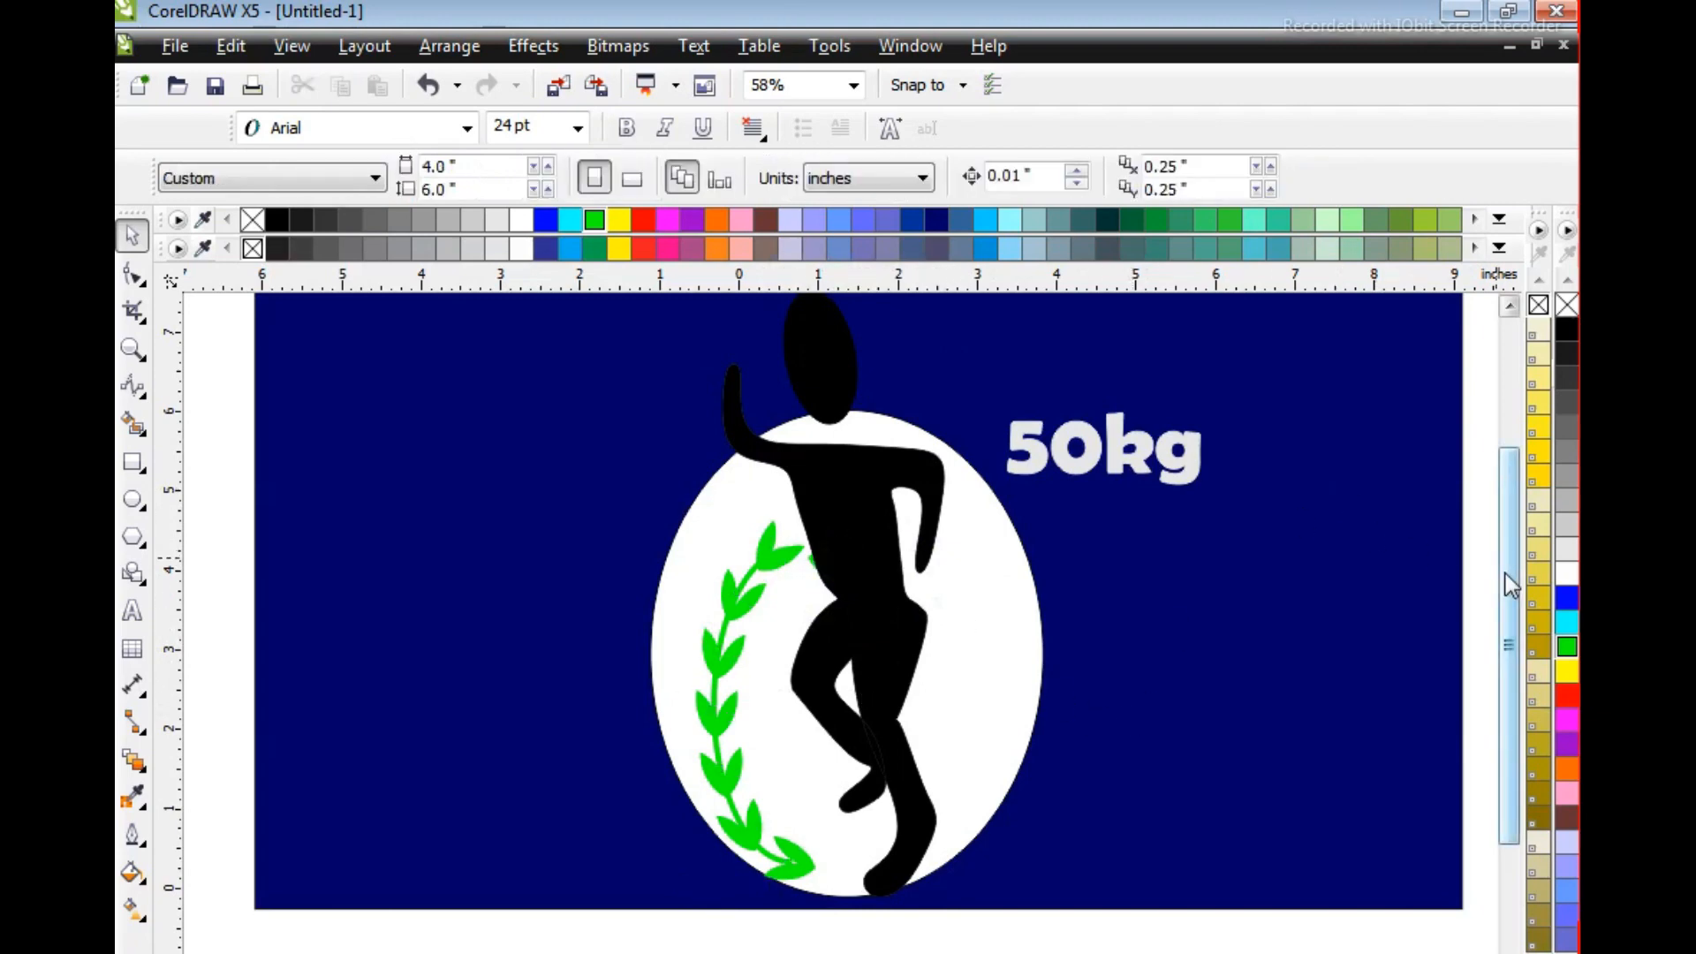
left_click_drag(1505, 576, 1502, 567)
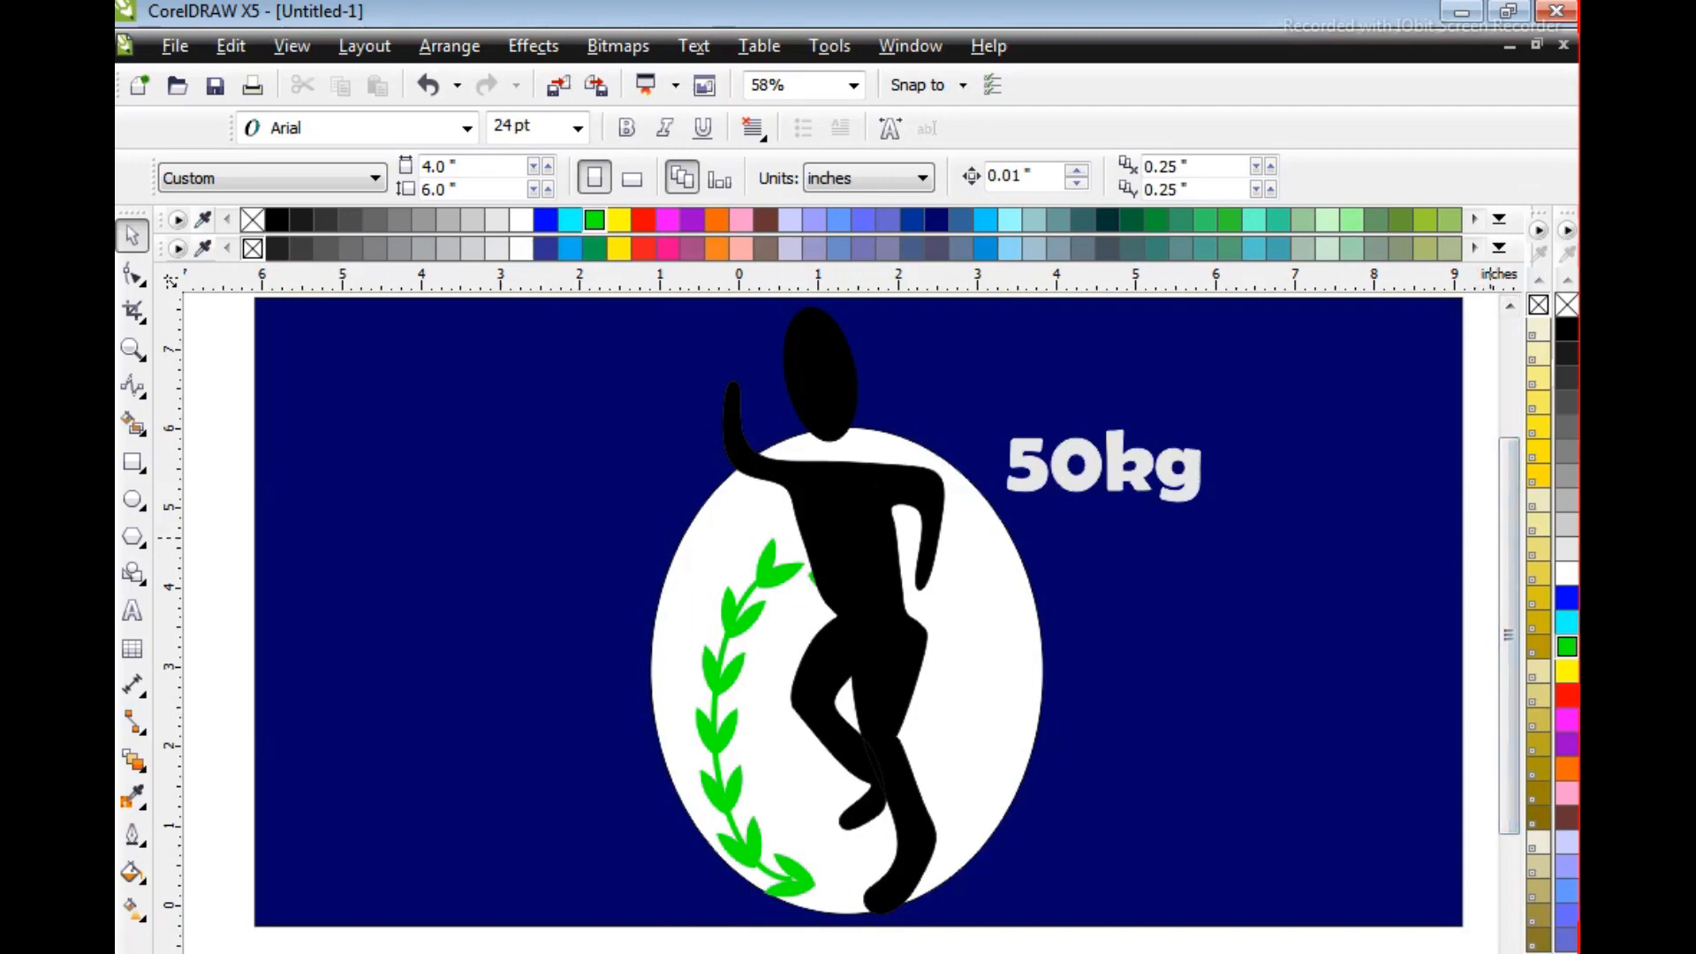